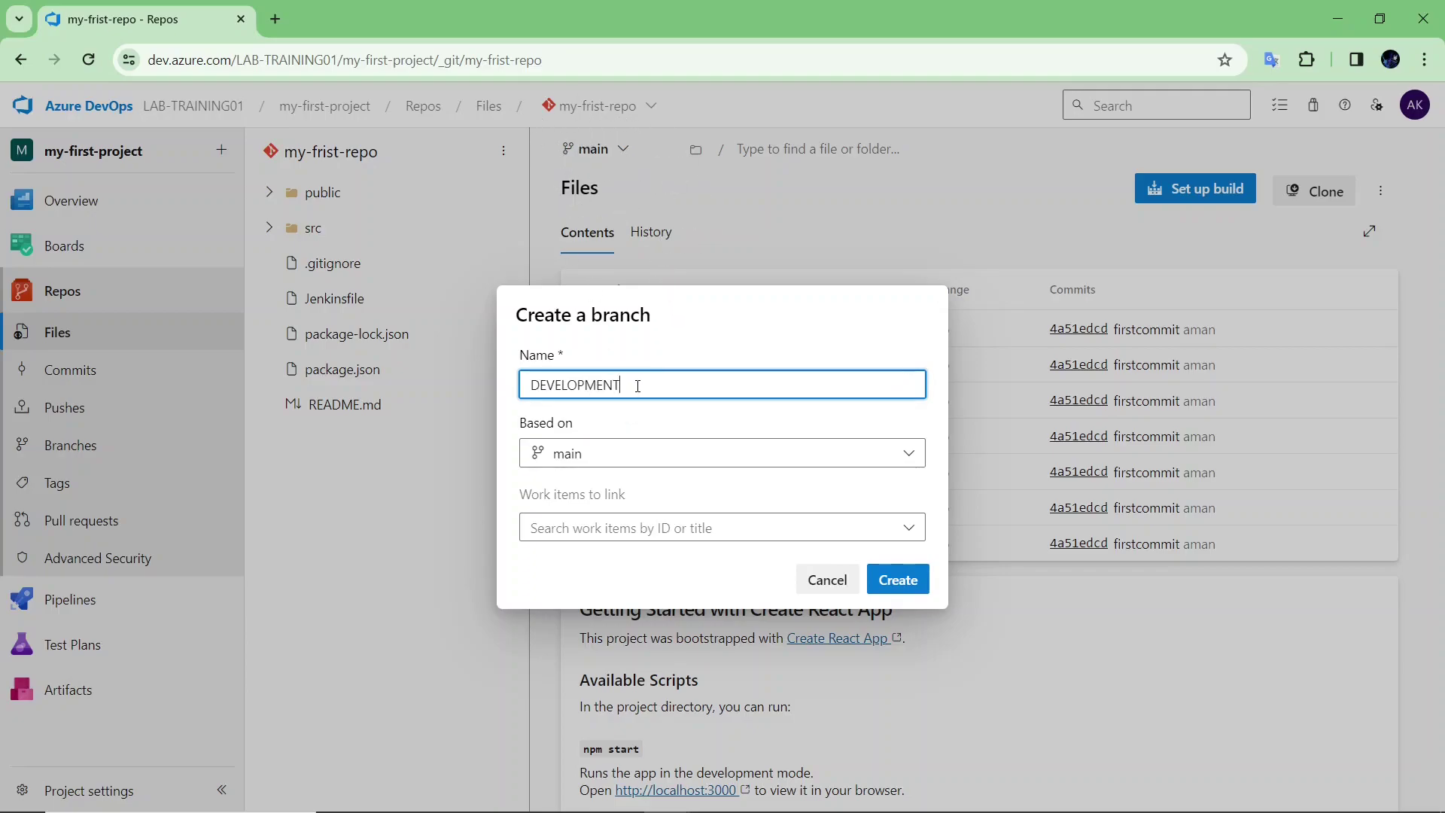
Create the DEVELOPMENT branch based on main.
drag(635, 385, 517, 385)
click(661, 385)
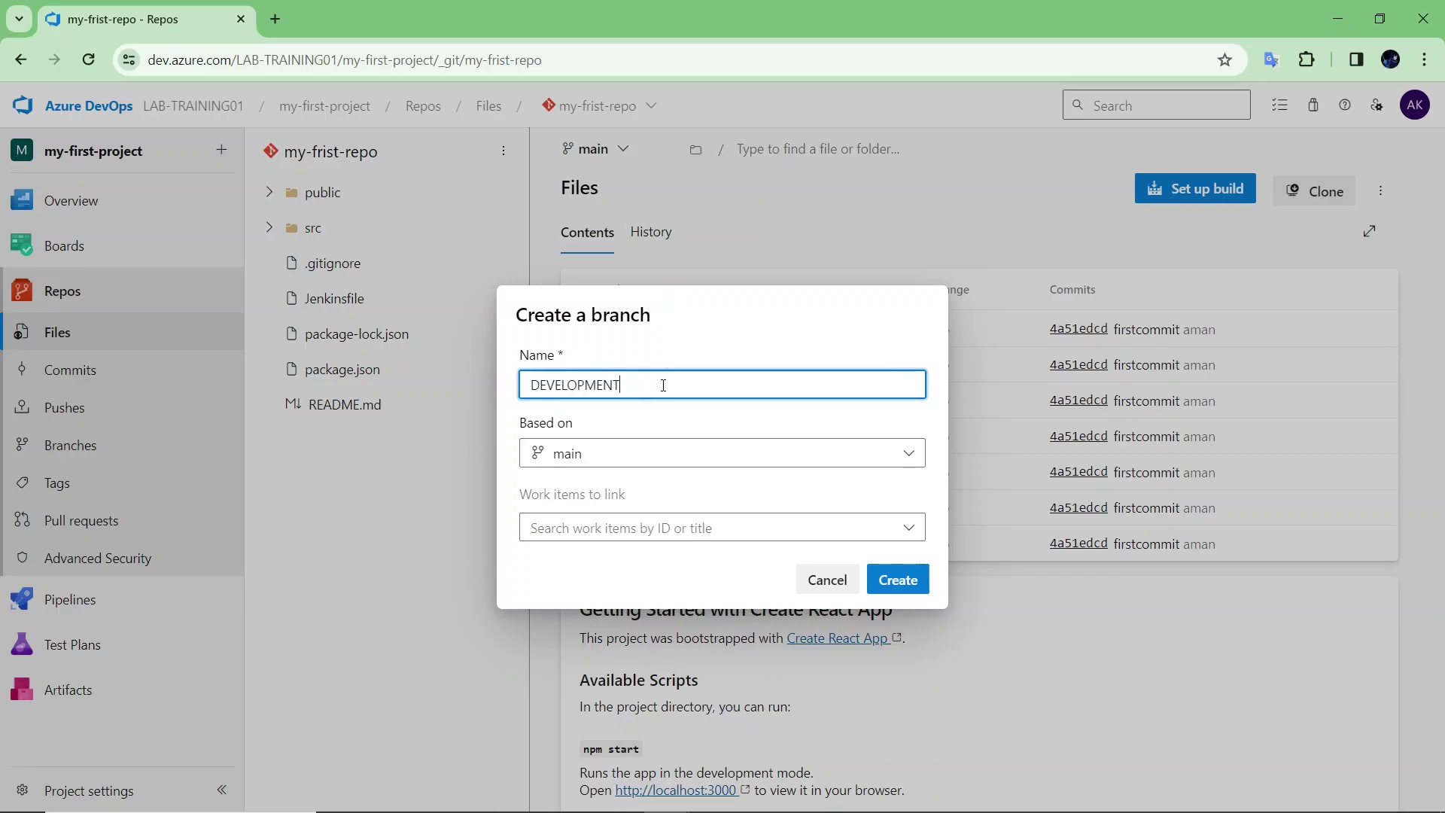
click(920, 589)
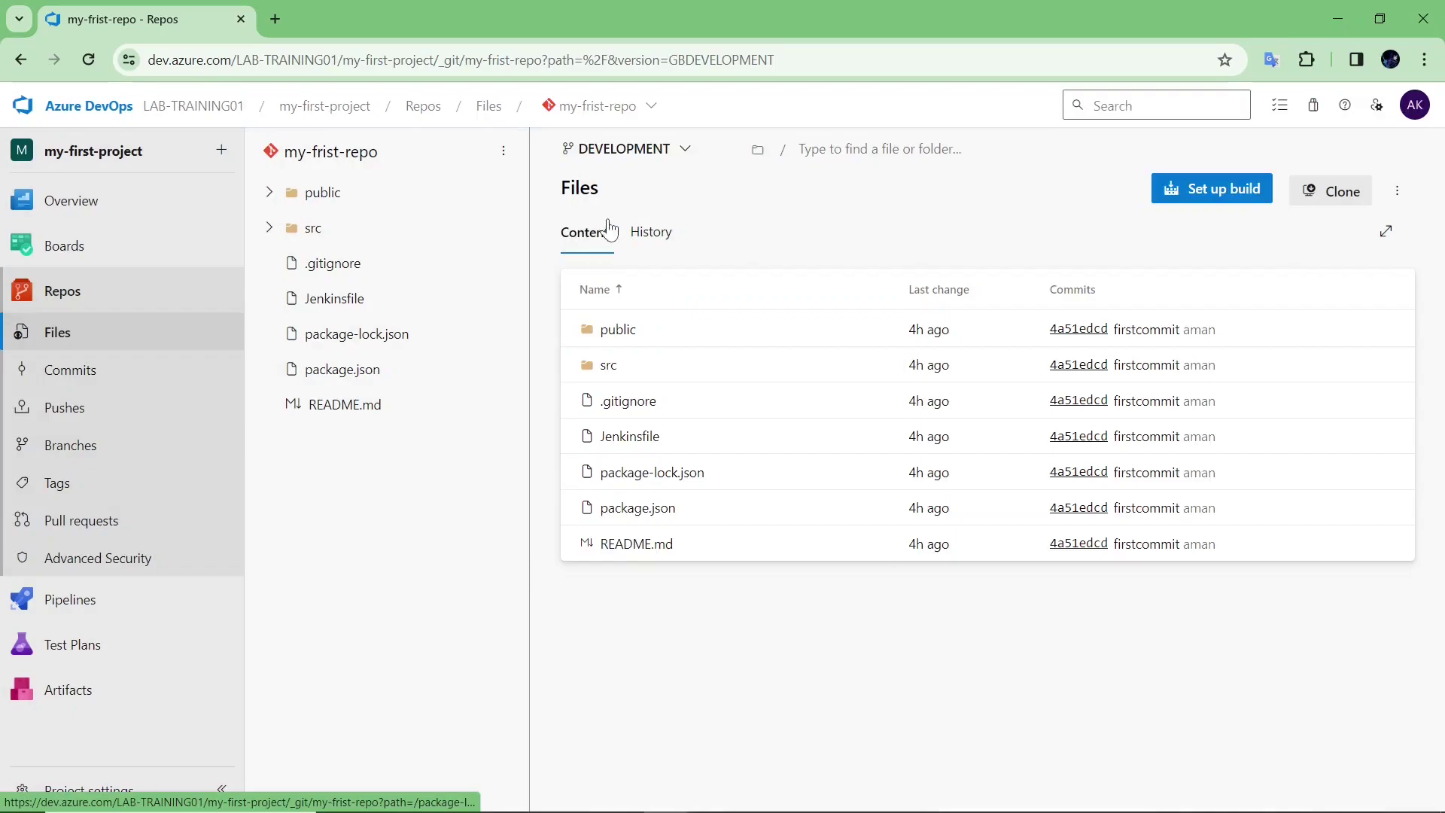
Switch the file view to the main branch to check its files, and return to DEVELOPMENT.
click(635, 150)
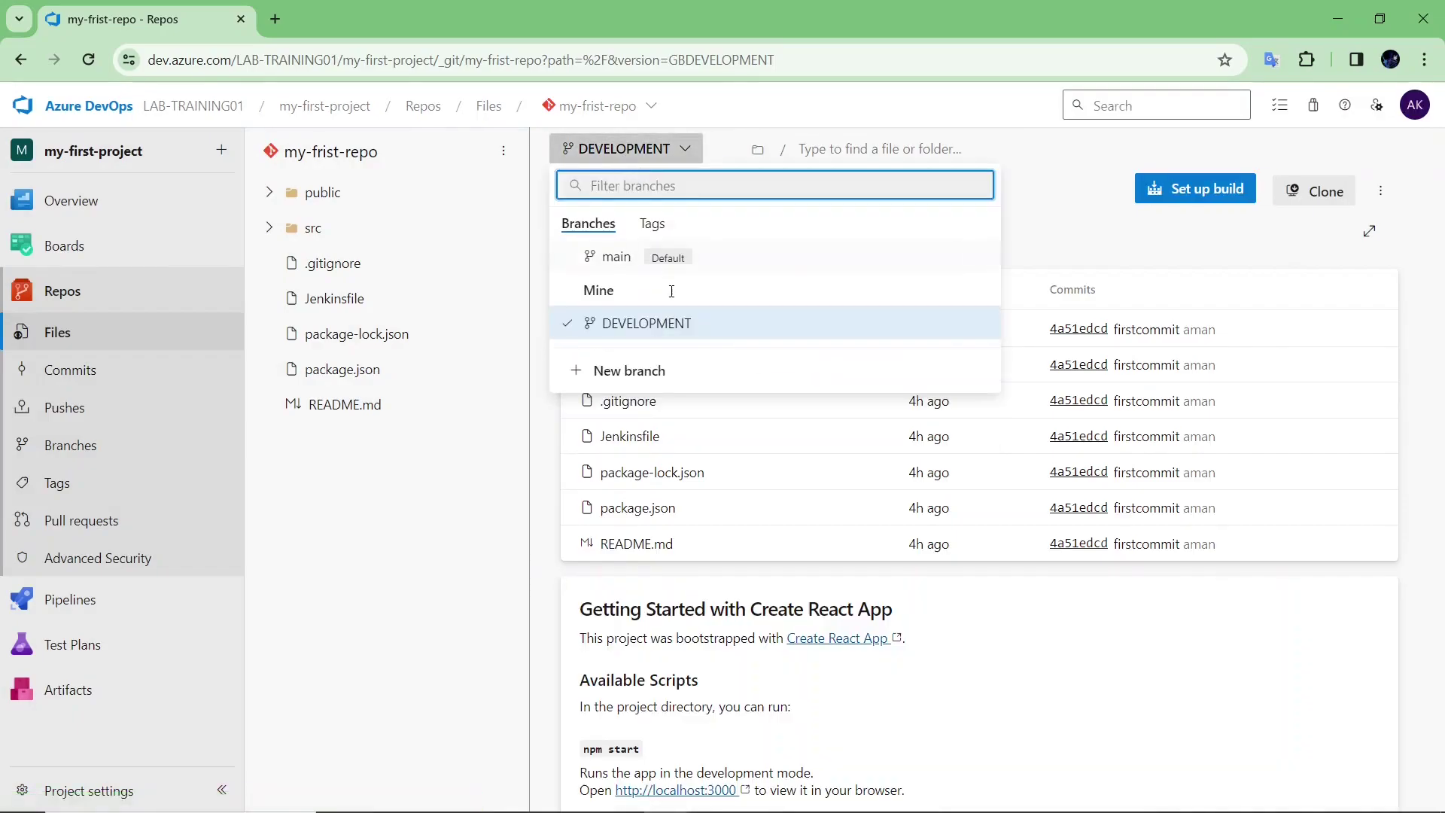
click(662, 257)
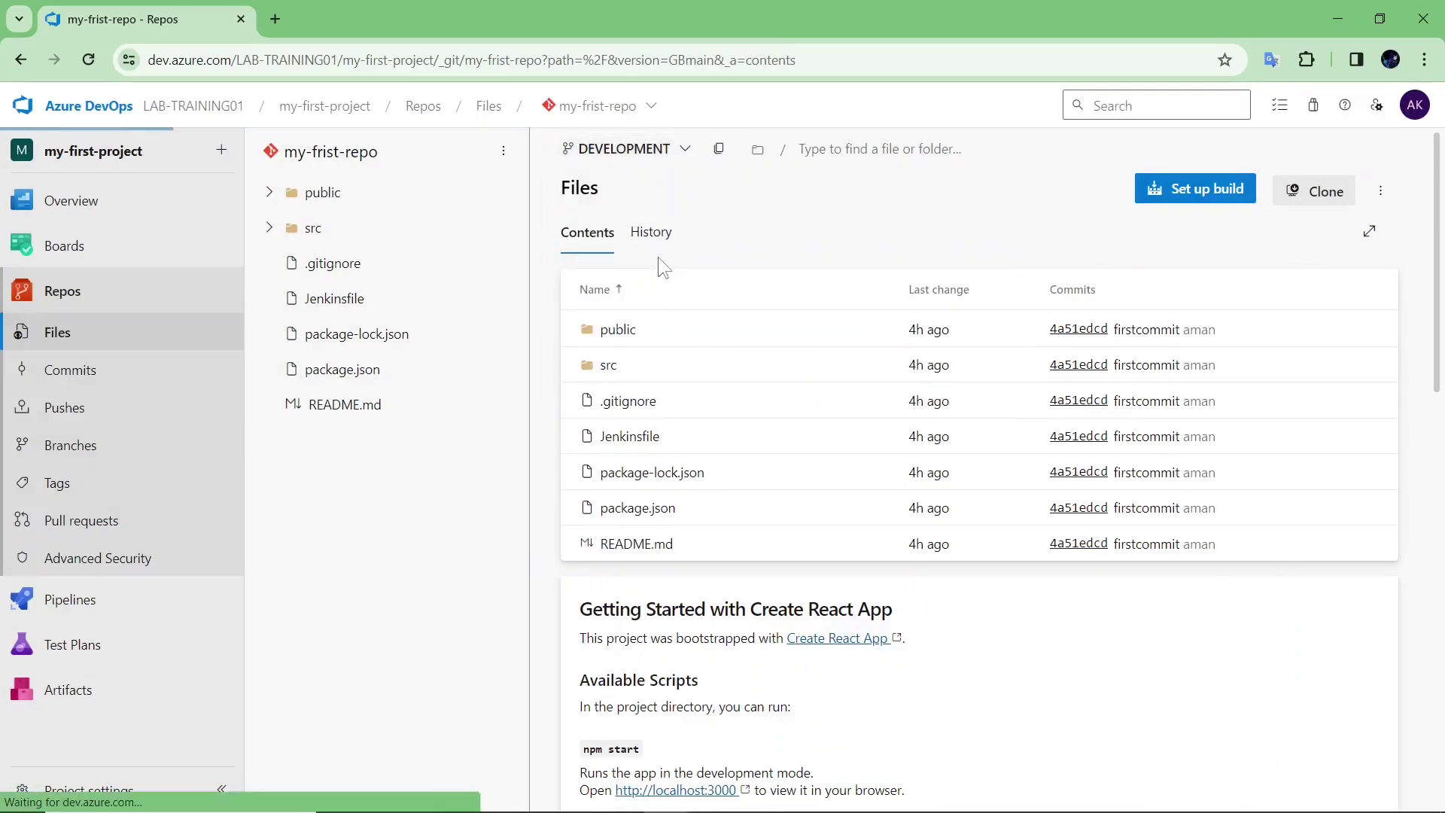
click(594, 149)
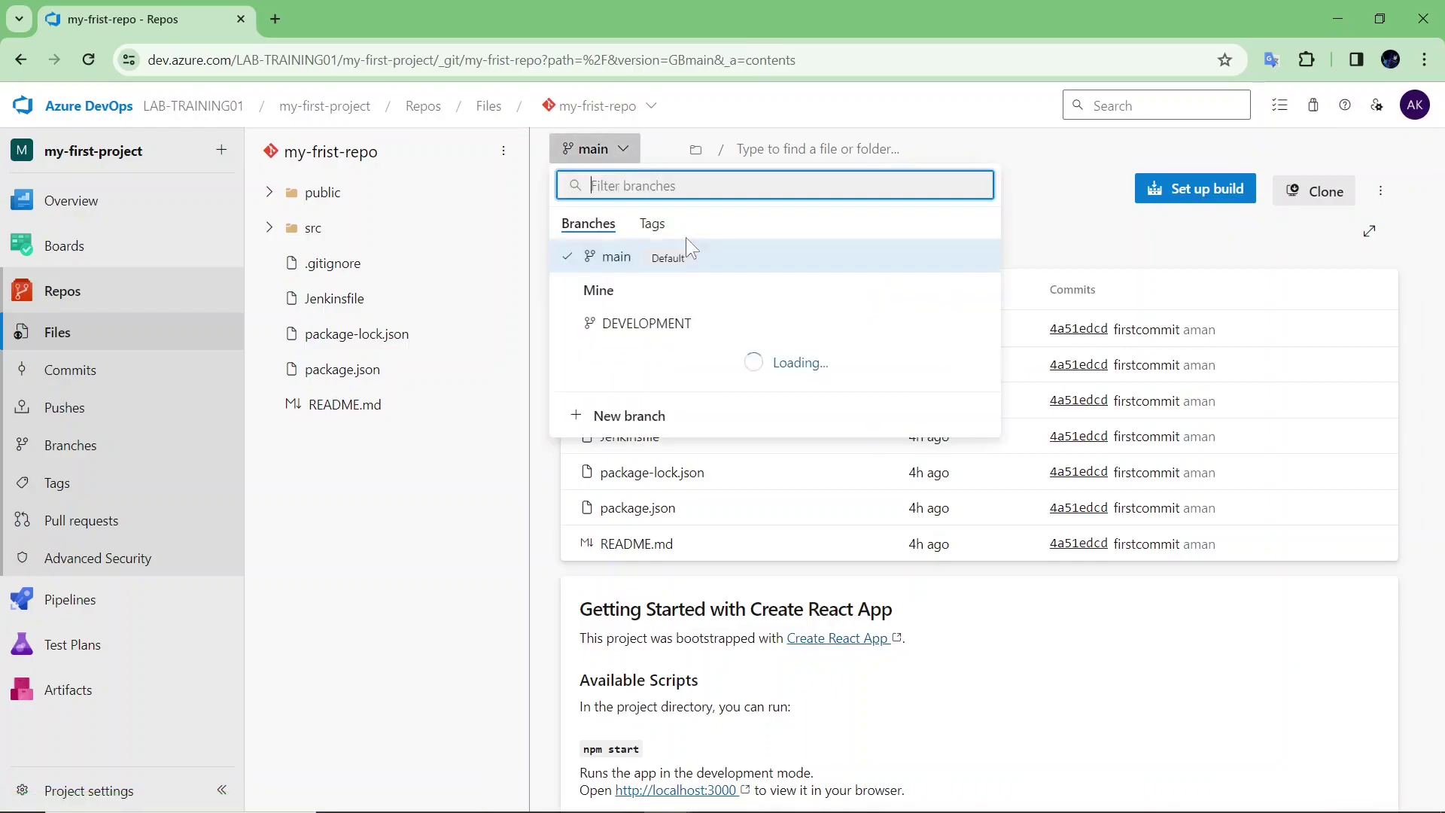
click(704, 330)
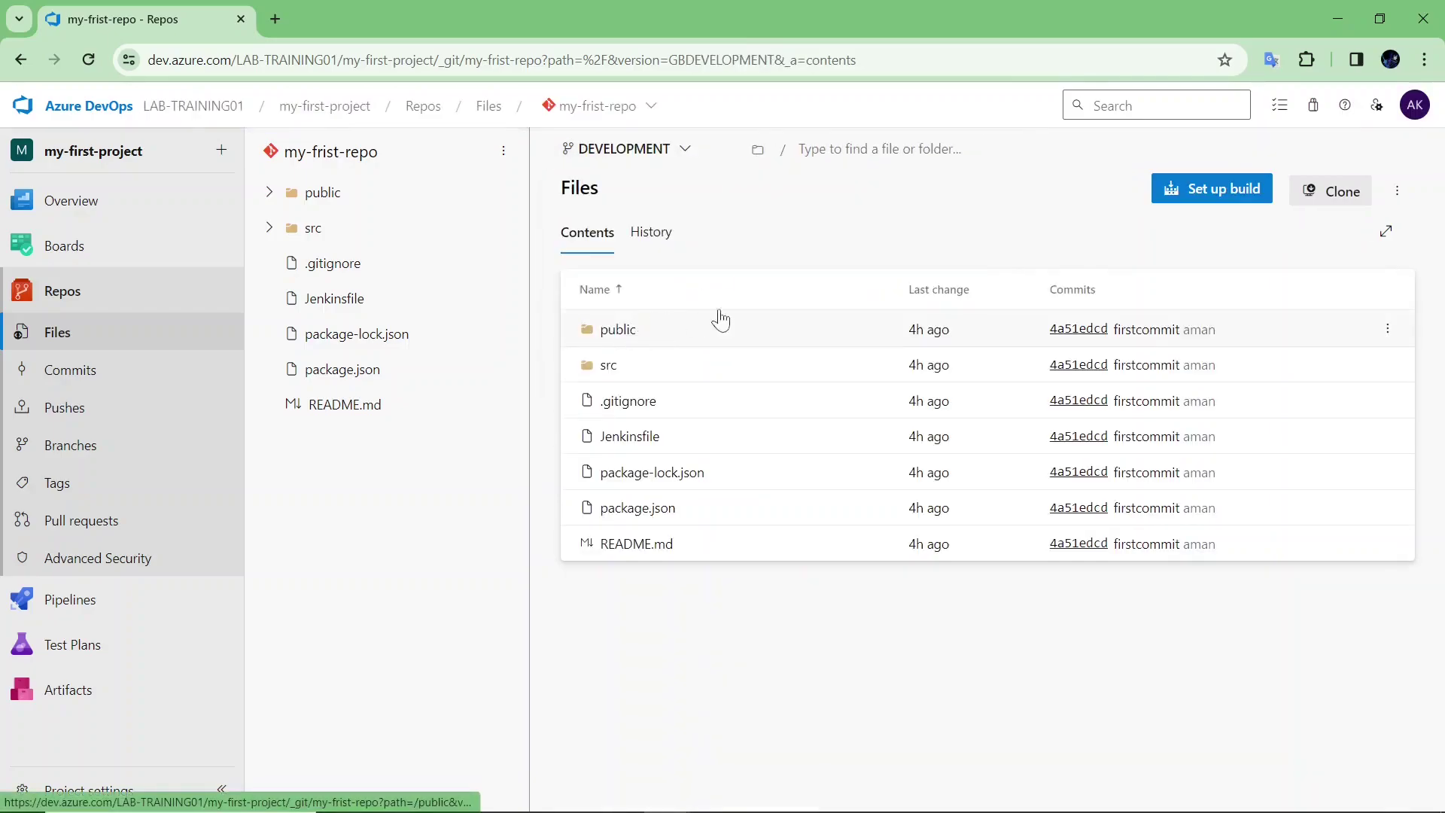
Create a new file named SAMPLE.TXT at the root of the DEVELOPMENT branch.
click(1380, 191)
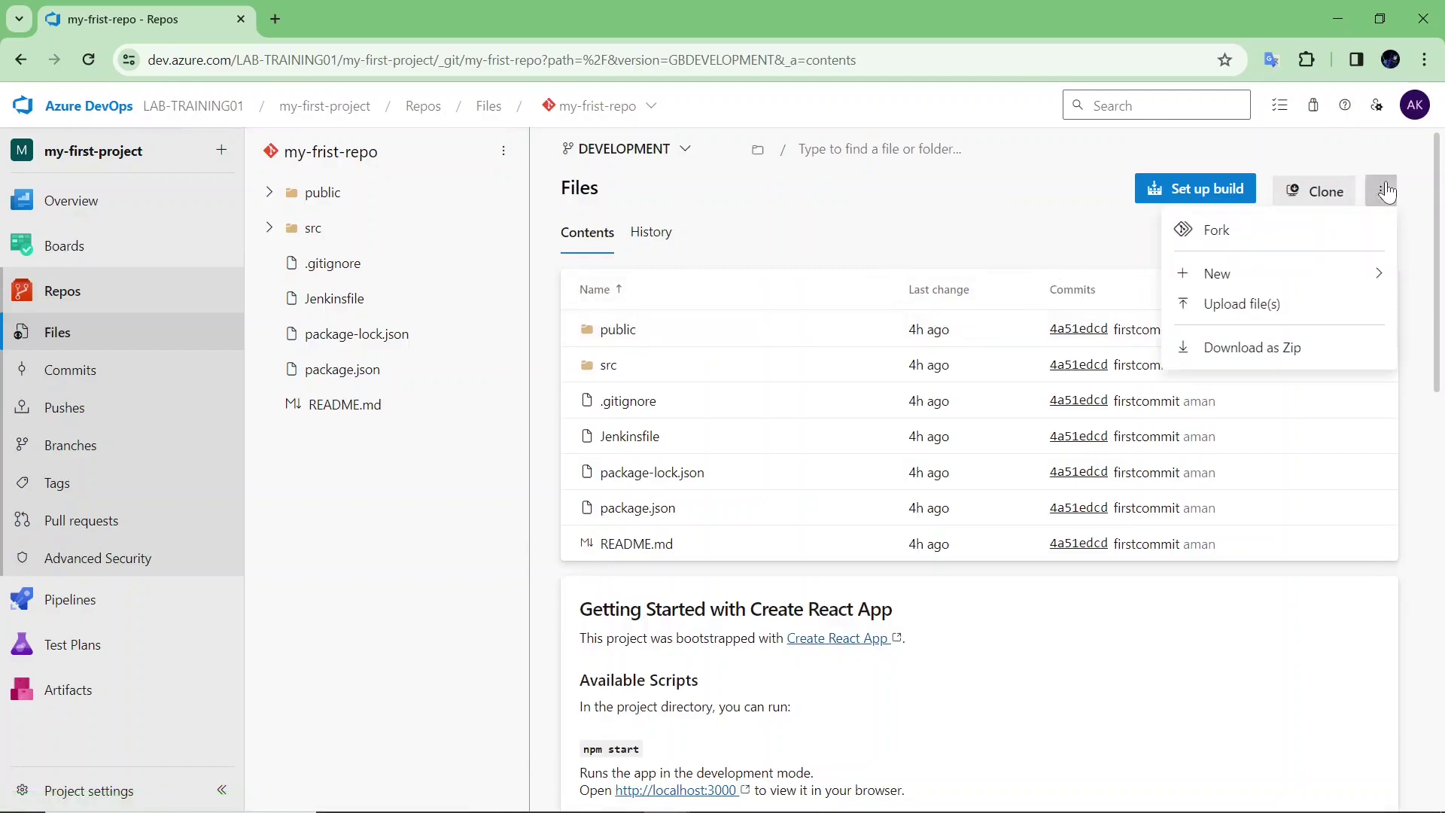
mouse_move(1253, 274)
click(1047, 278)
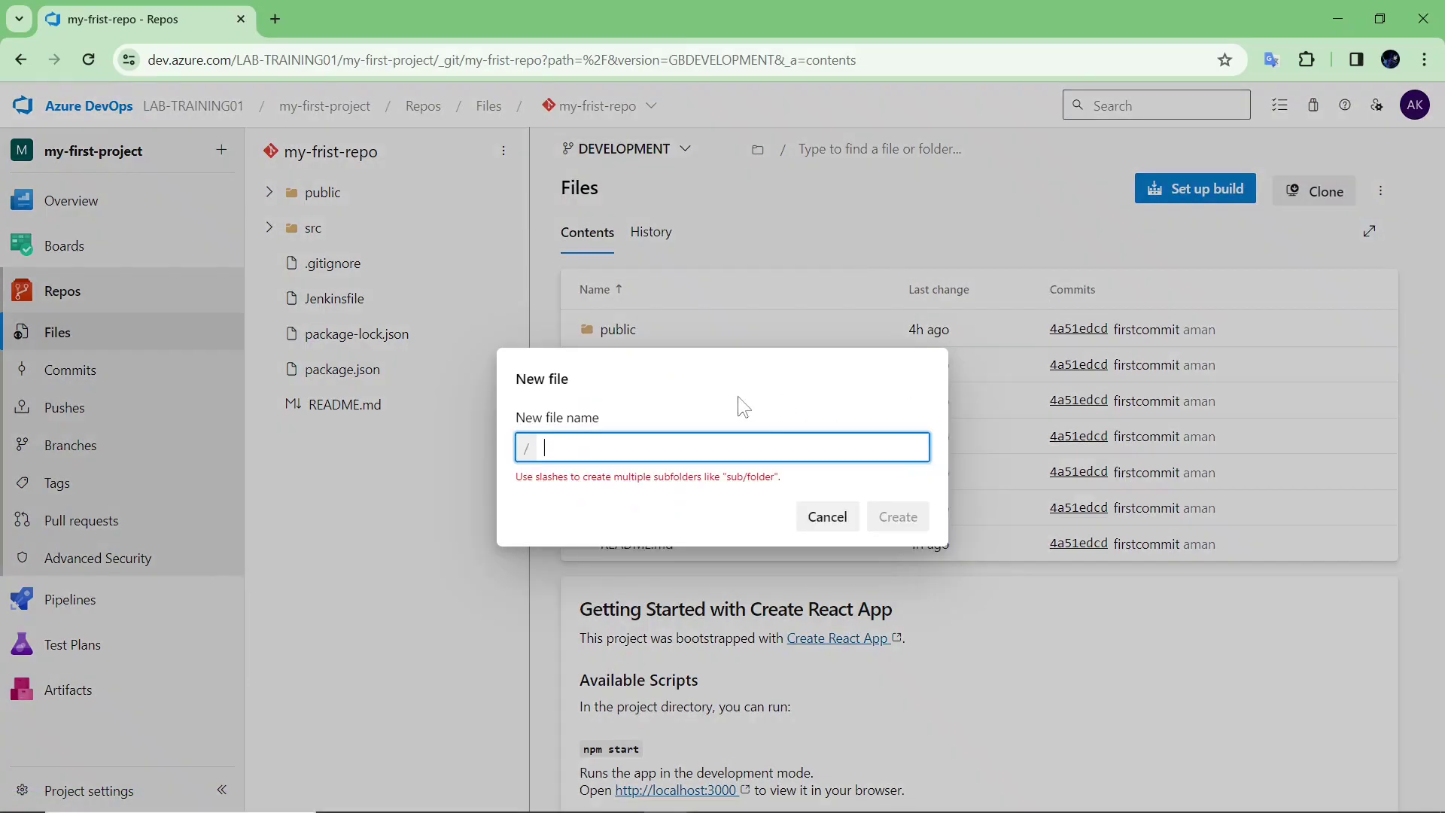
text(SAMPLE)
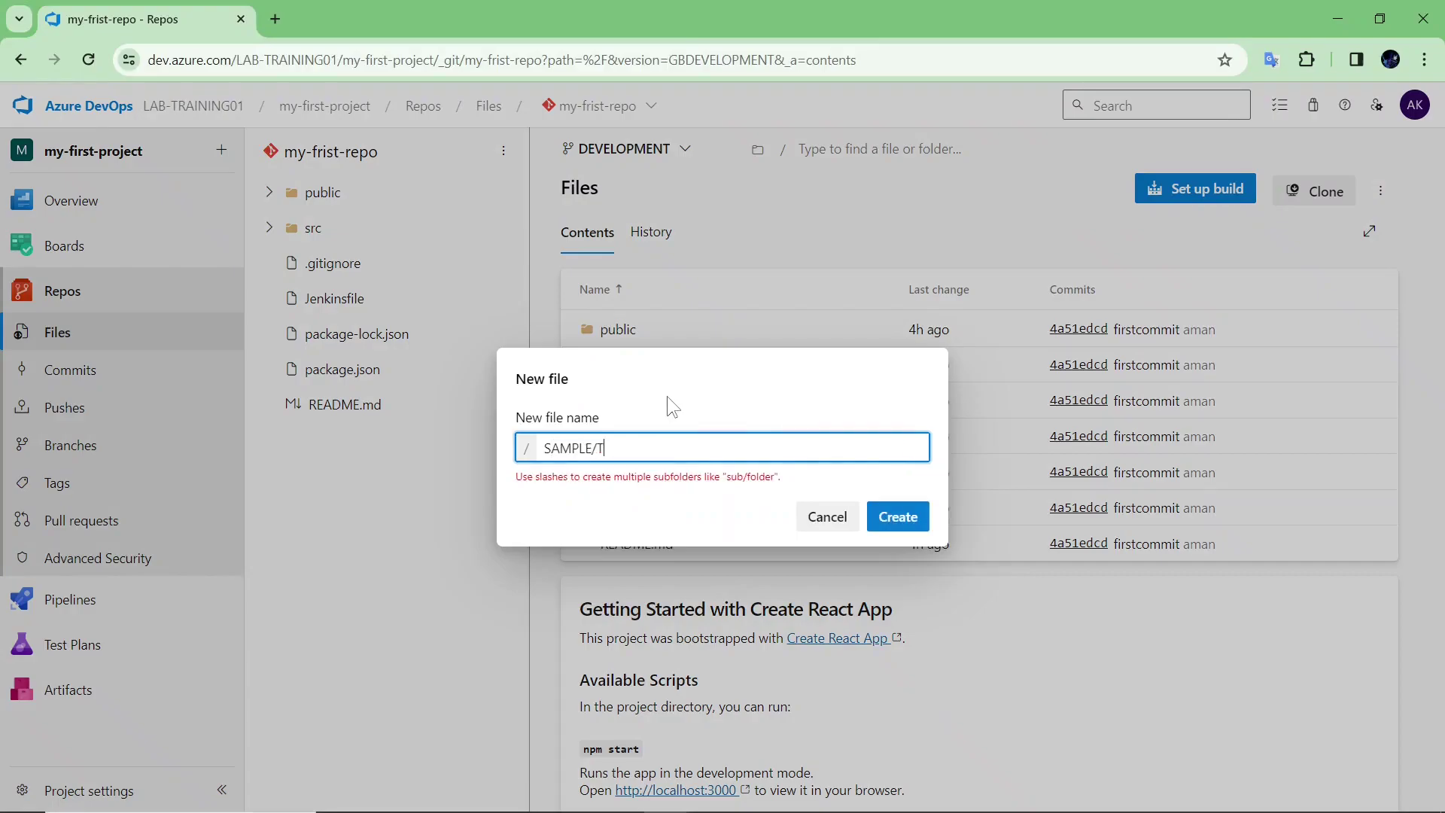
text(.TXT)
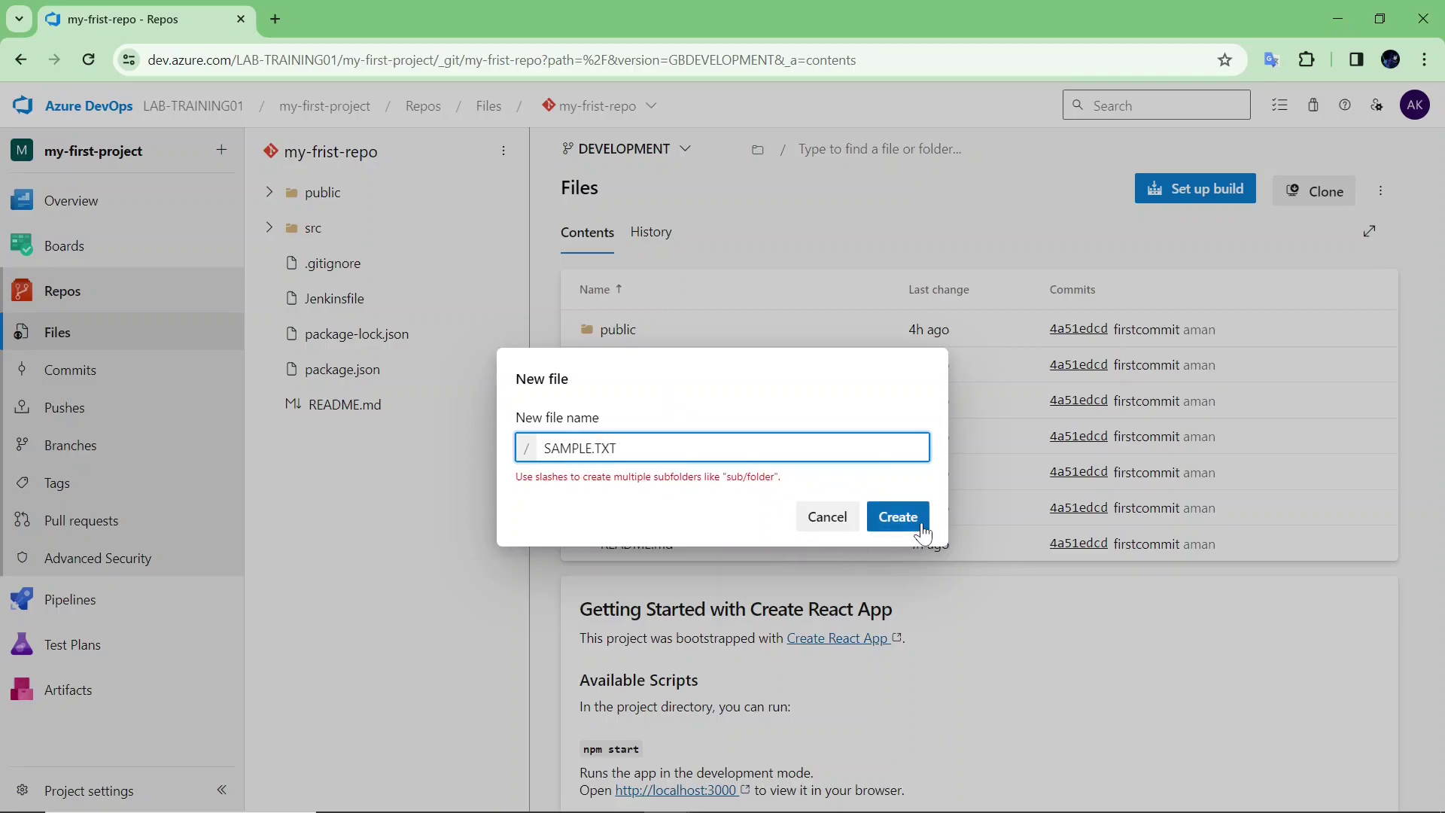
click(898, 517)
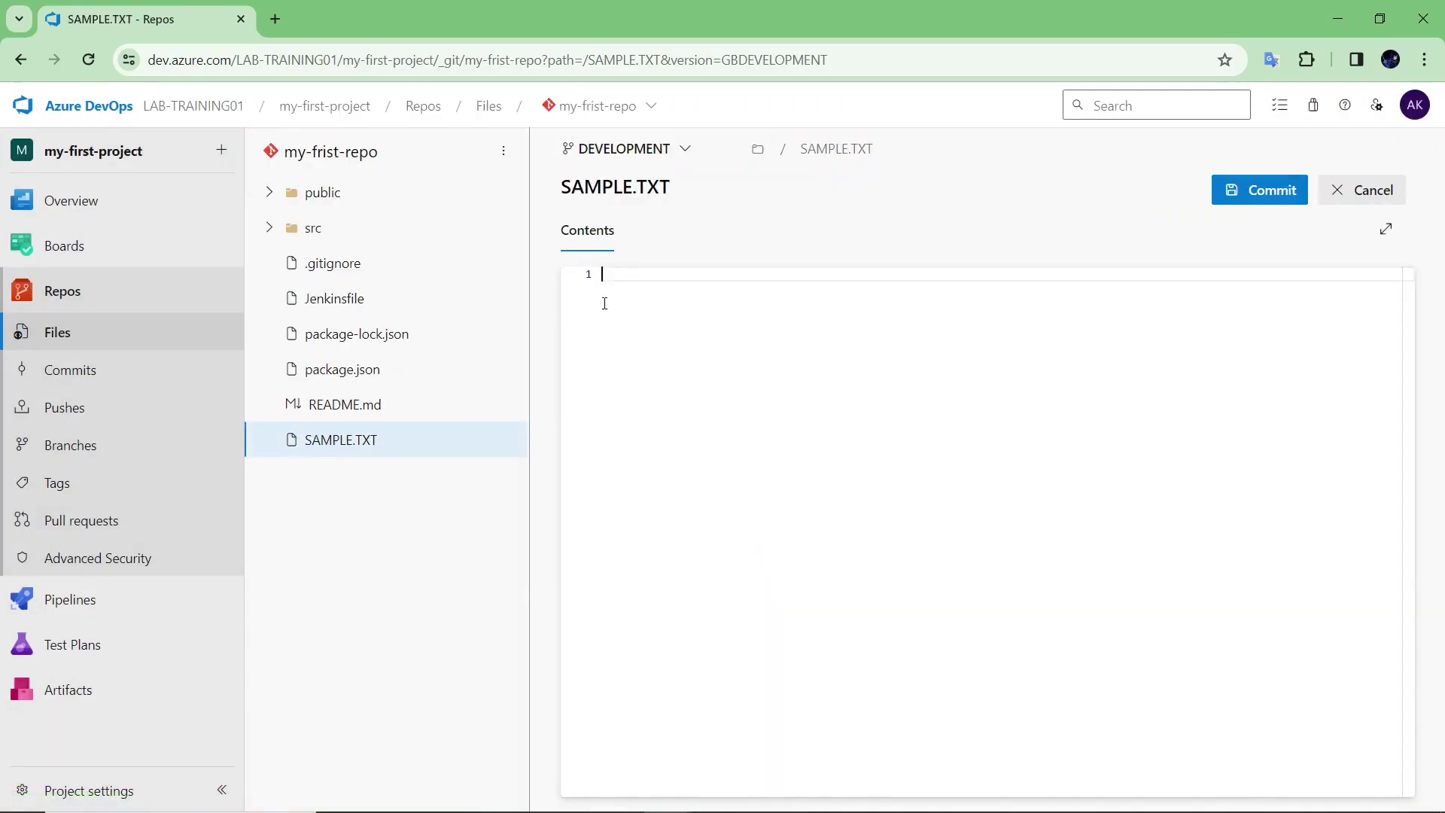
Enter HELLO as the content of SAMPLE.TXT and commit it to DEVELOPMENT with the default comment.
text(HELLO)
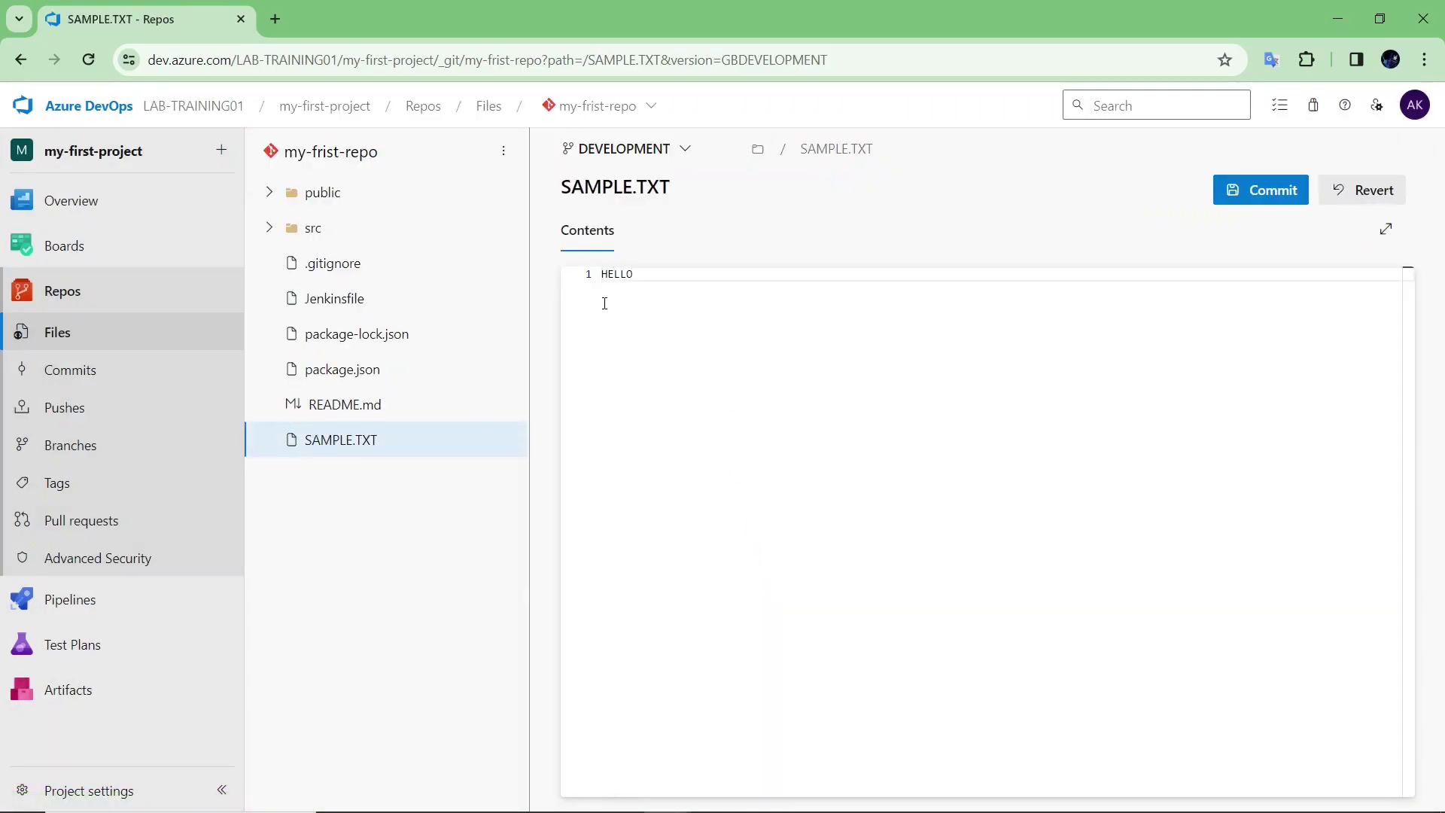
click(1300, 190)
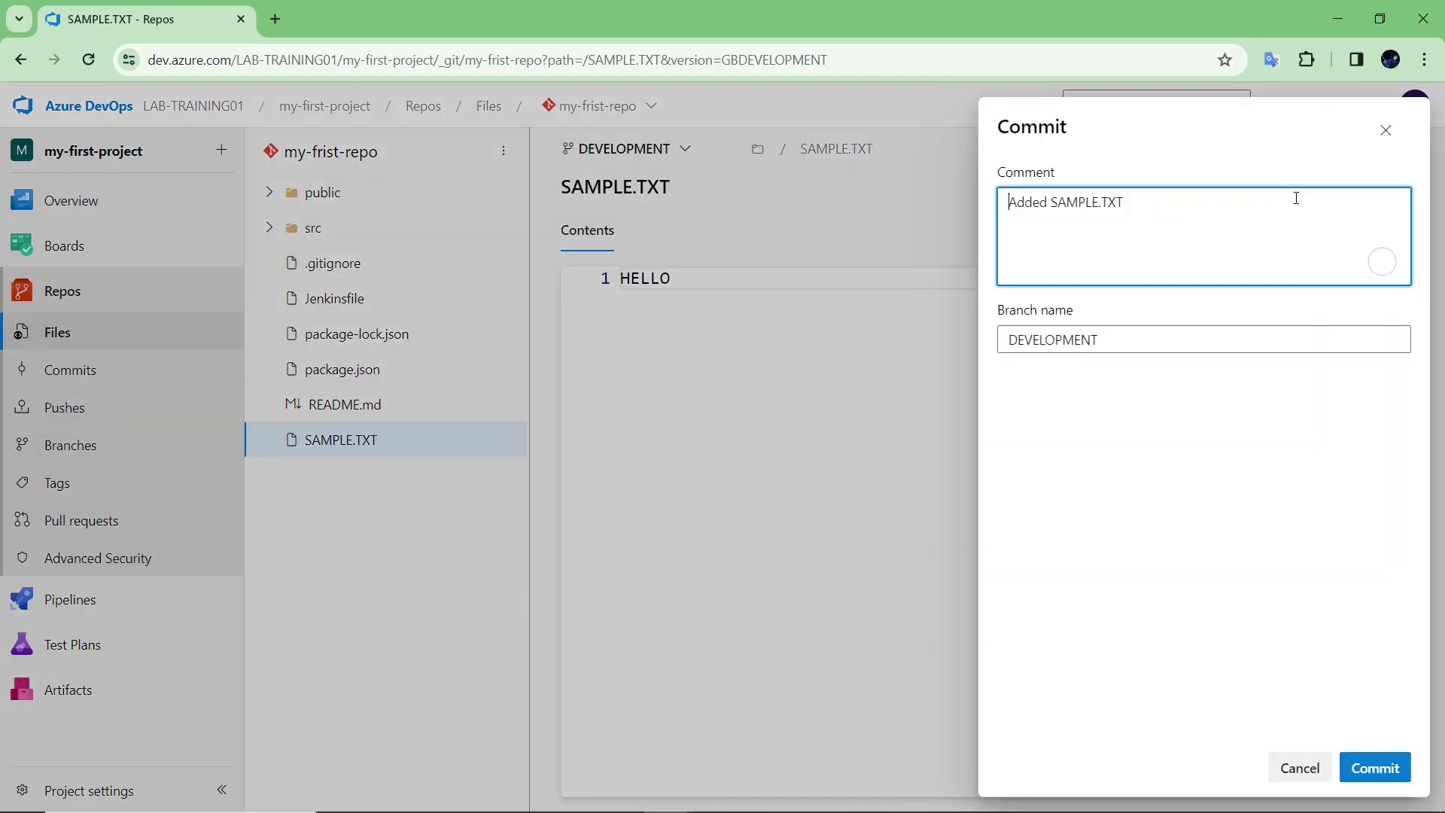
click(1349, 766)
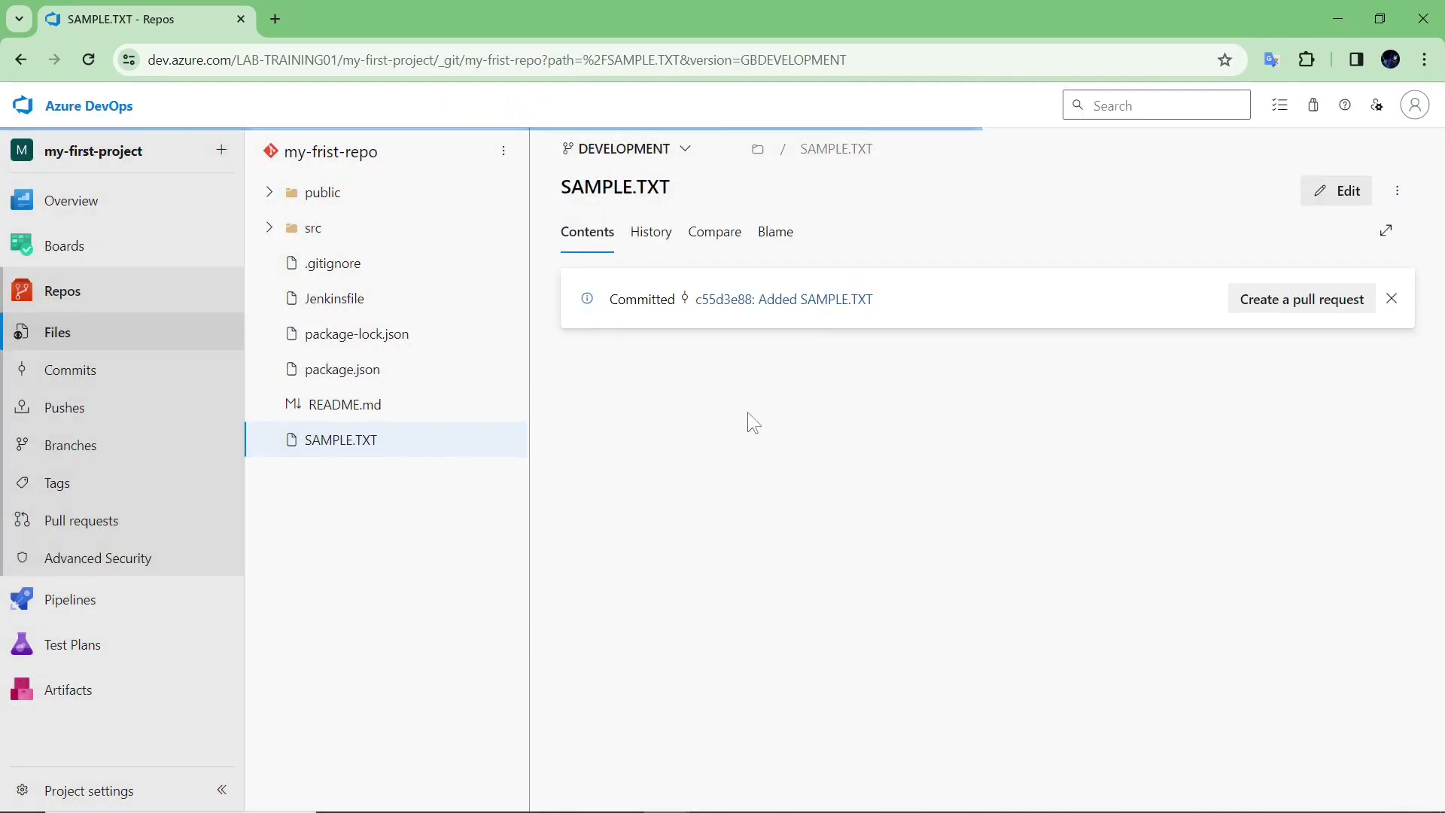
View SAMPLE.TXT on the DEVELOPMENT branch and look for the same file on main.
click(347, 155)
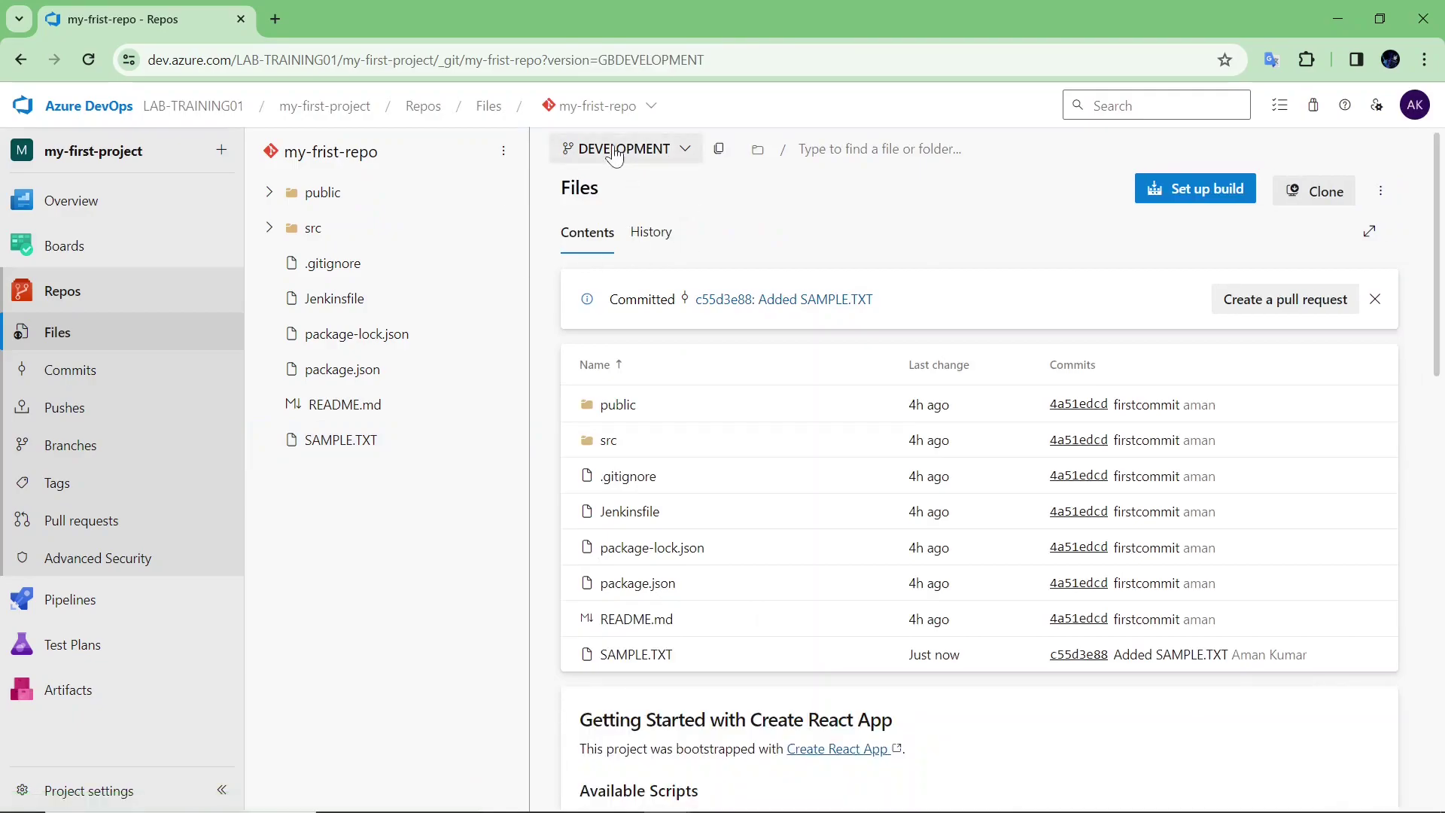
click(314, 441)
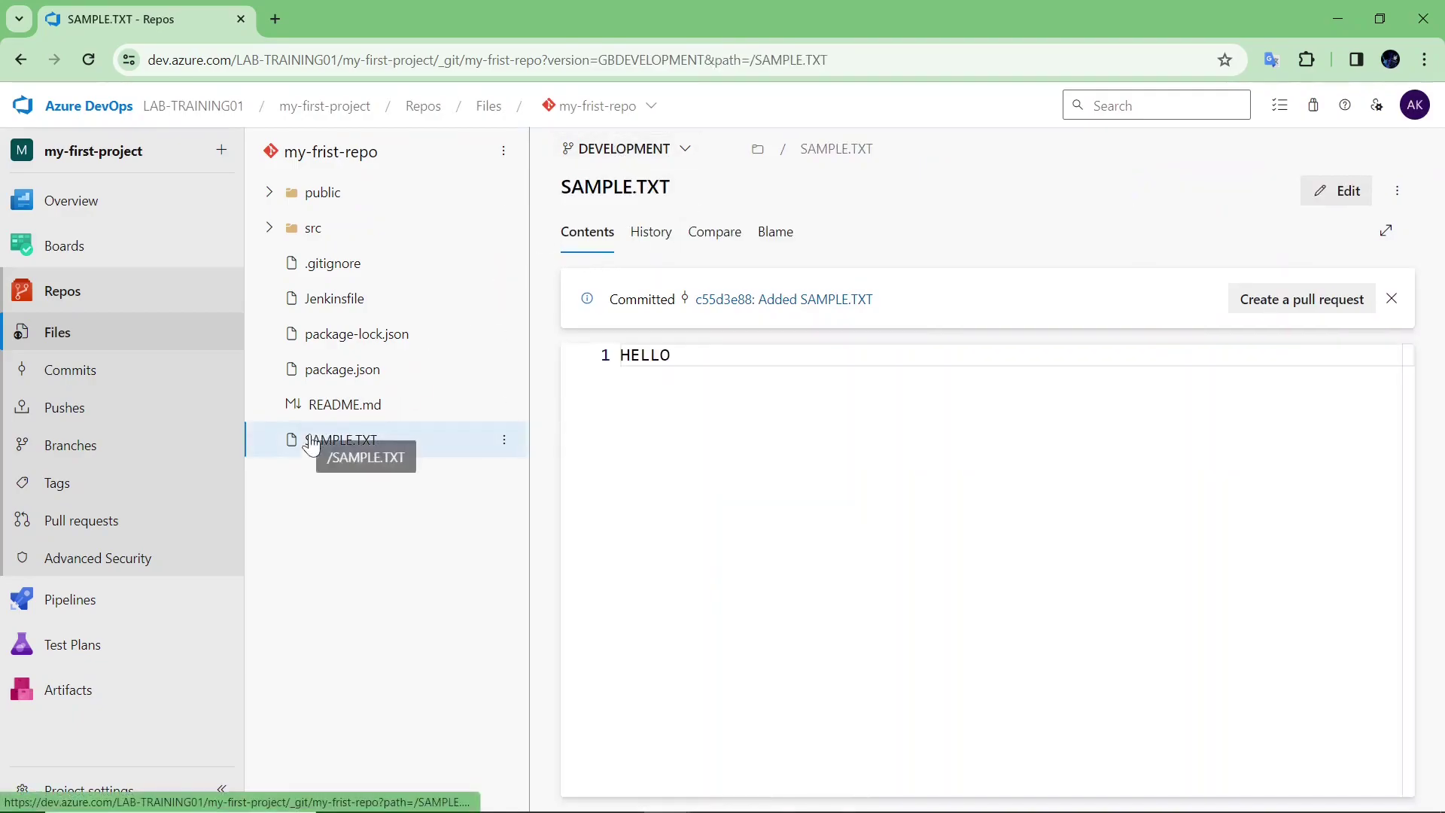
click(615, 157)
click(646, 254)
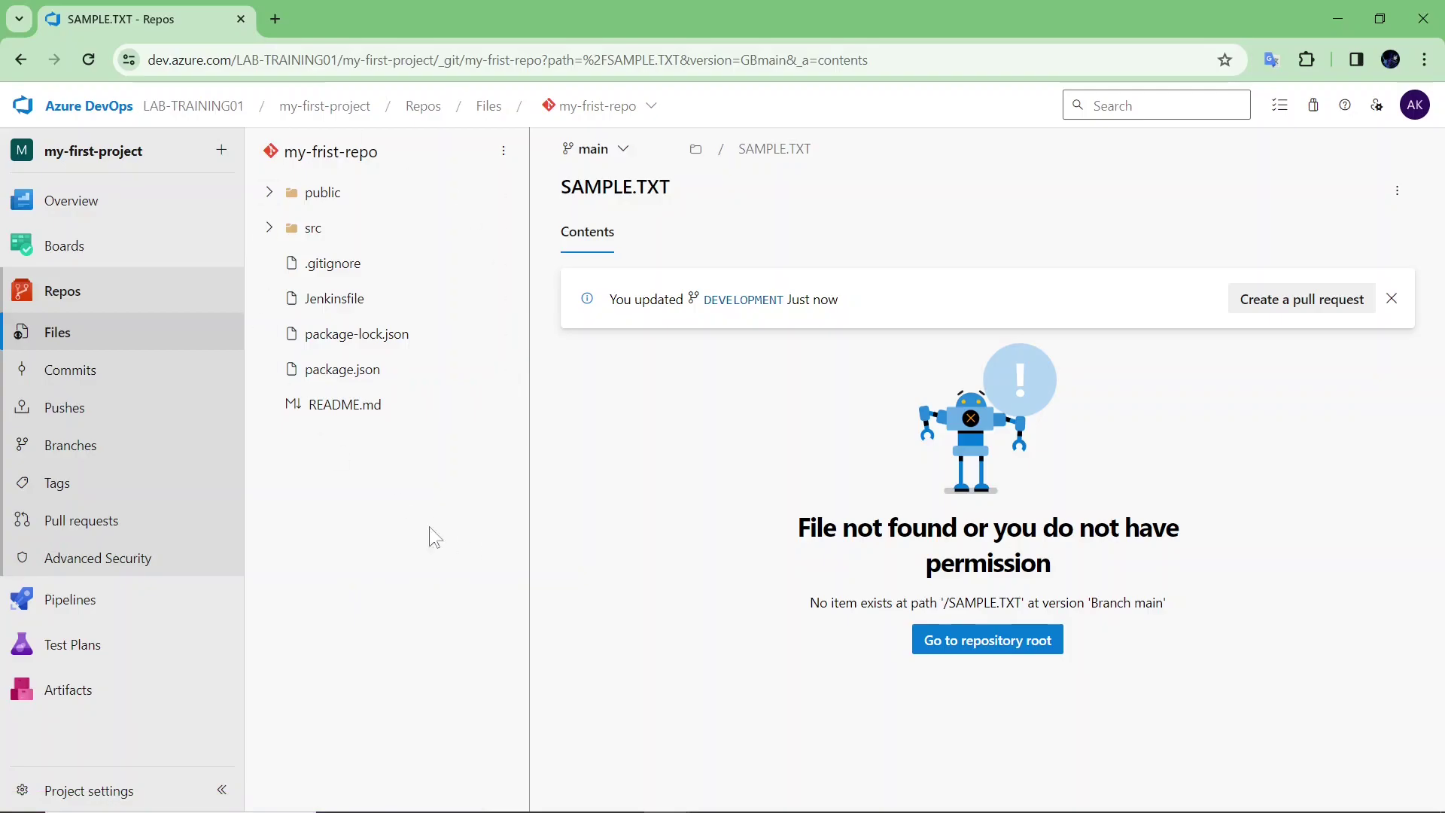
Switch from main back to the DEVELOPMENT branch to view SAMPLE.TXT.
click(613, 152)
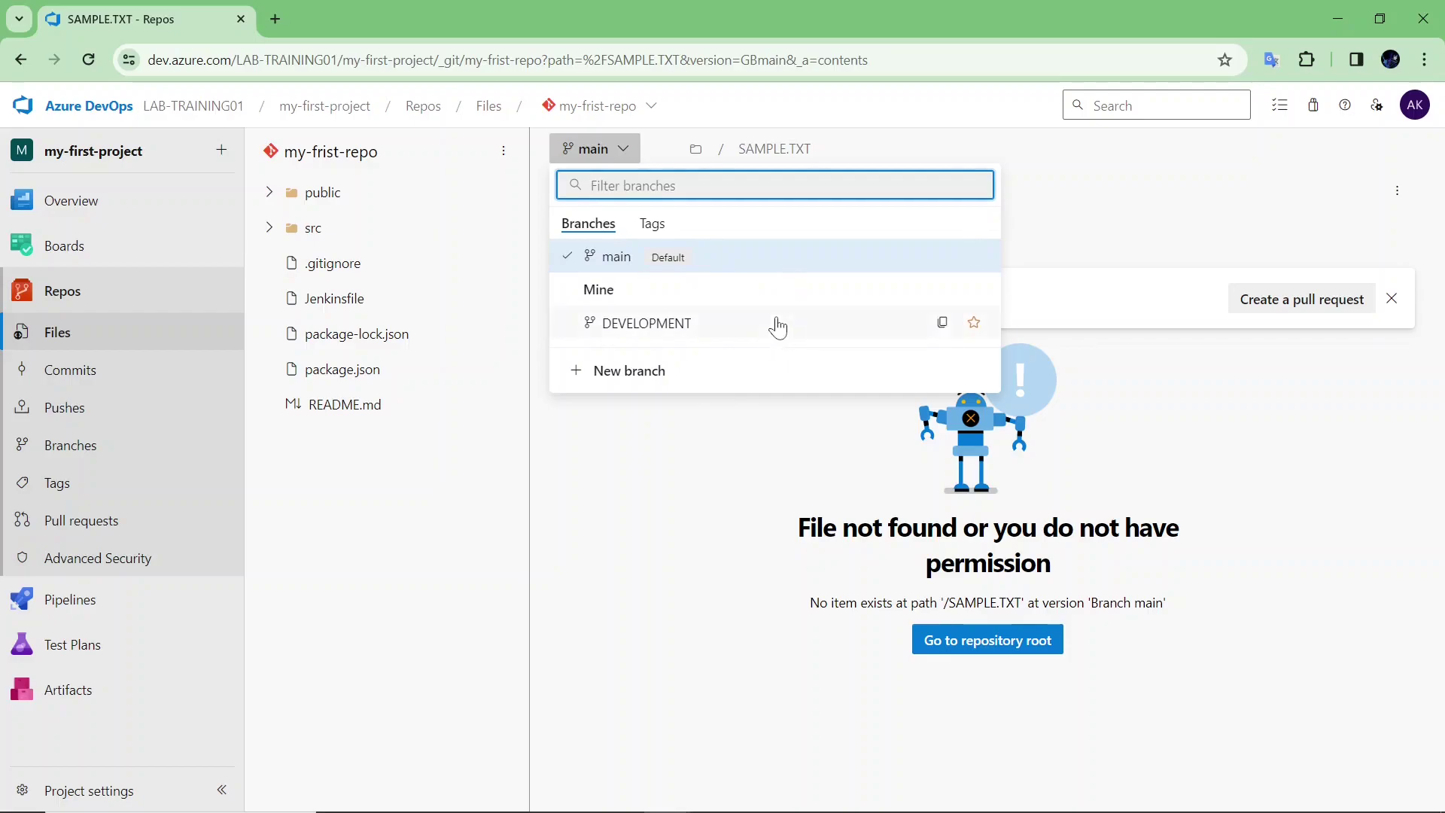
click(760, 485)
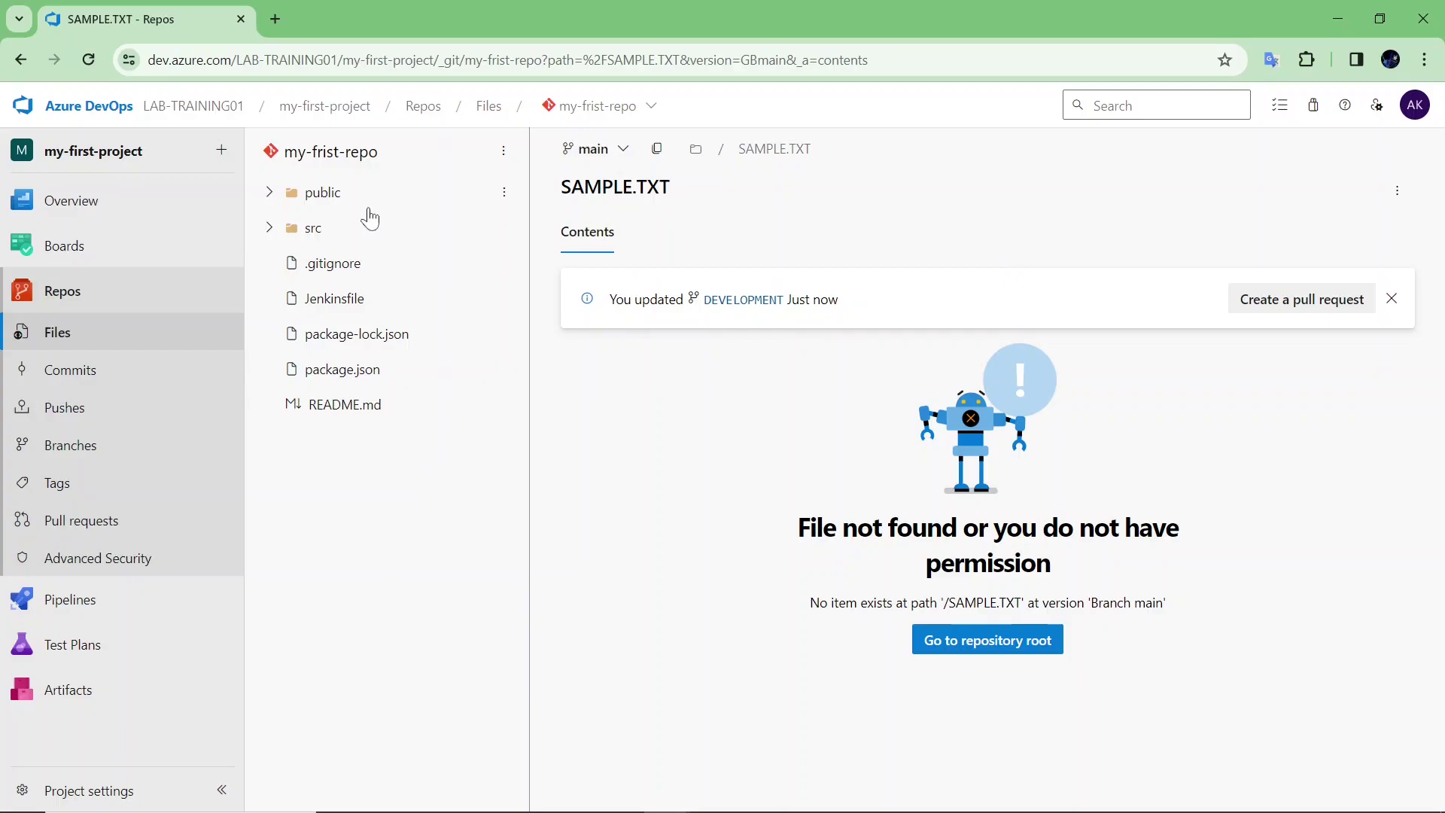
click(616, 155)
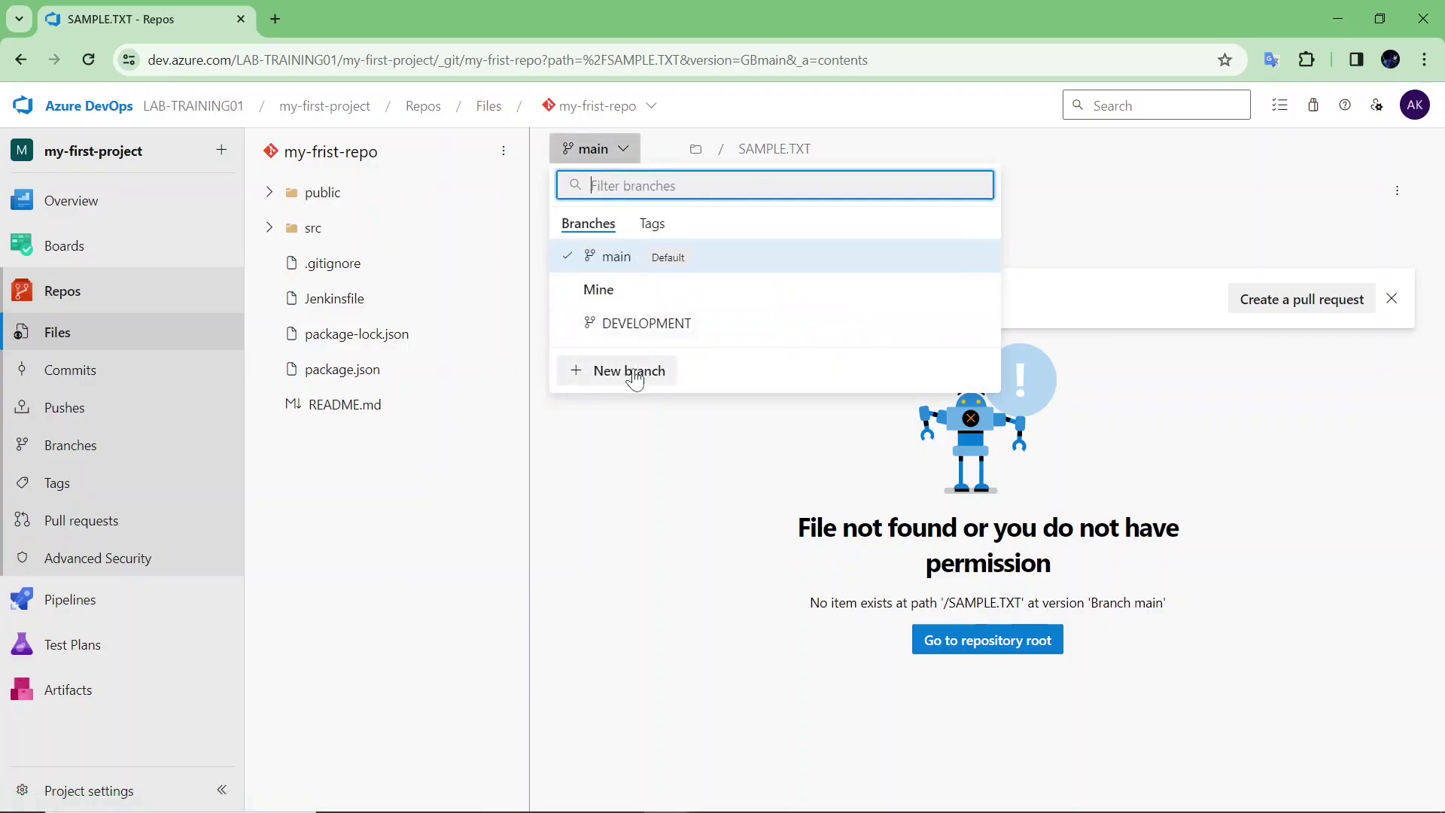
click(650, 326)
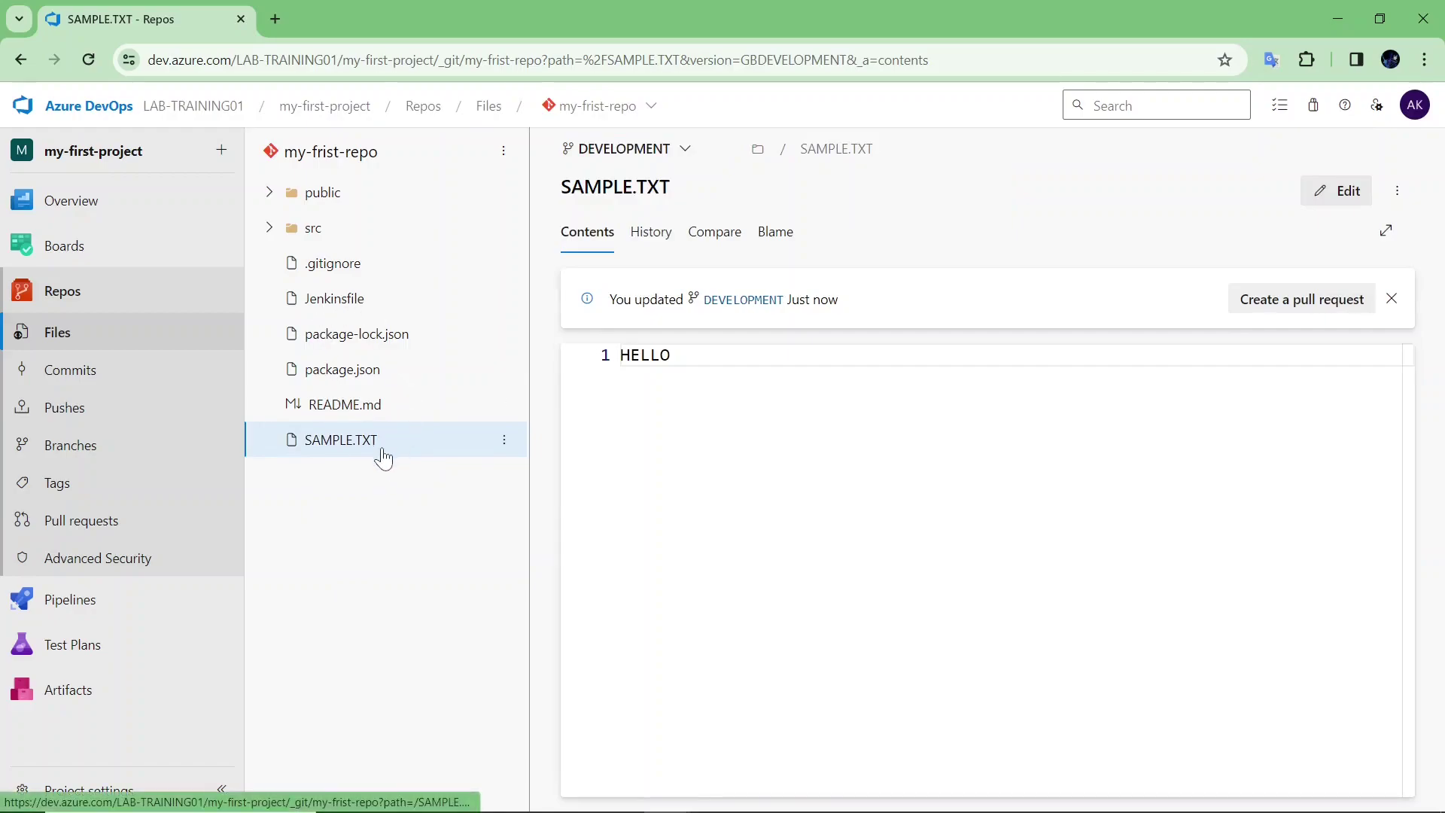
click(684, 149)
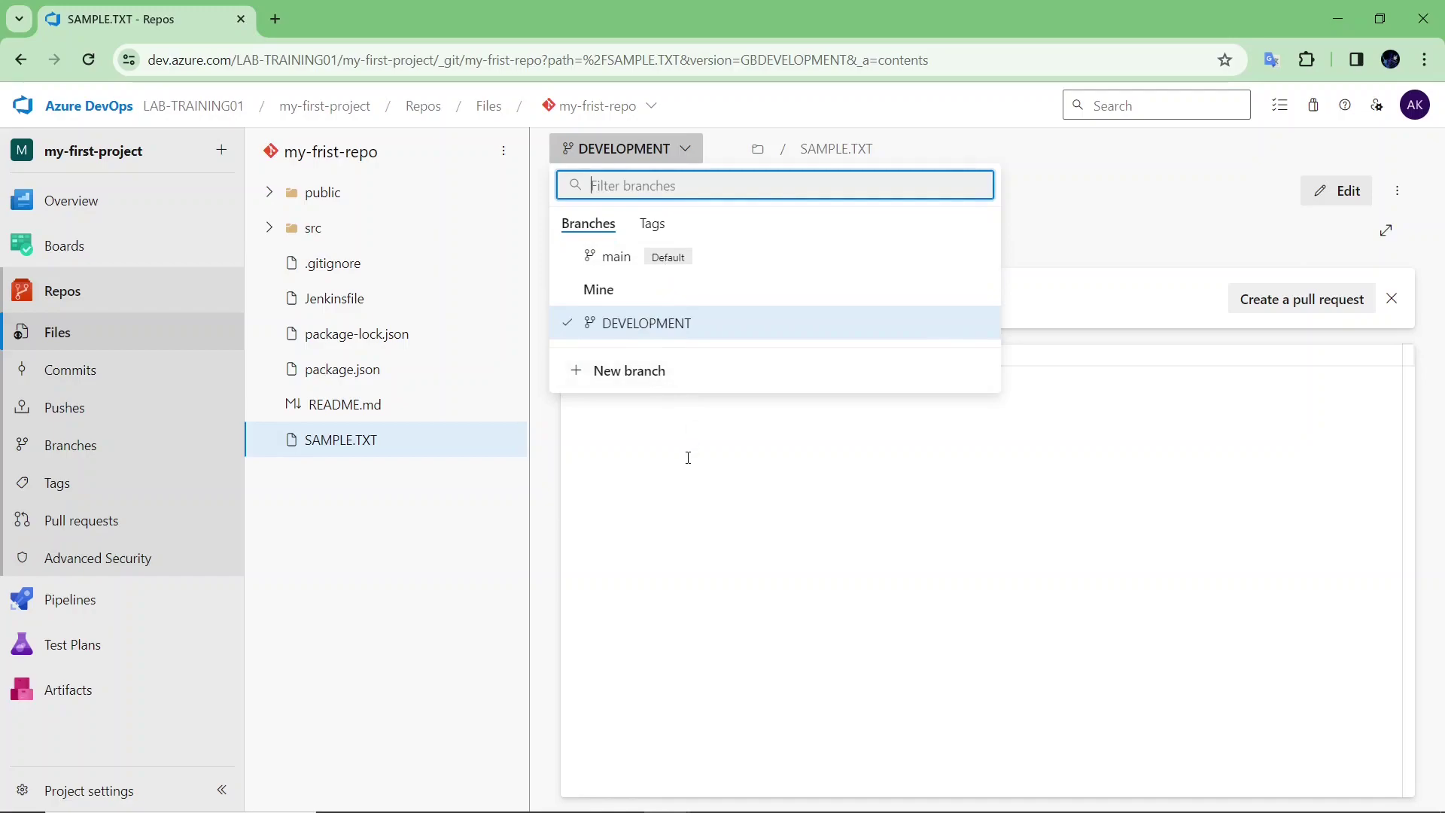
click(650, 338)
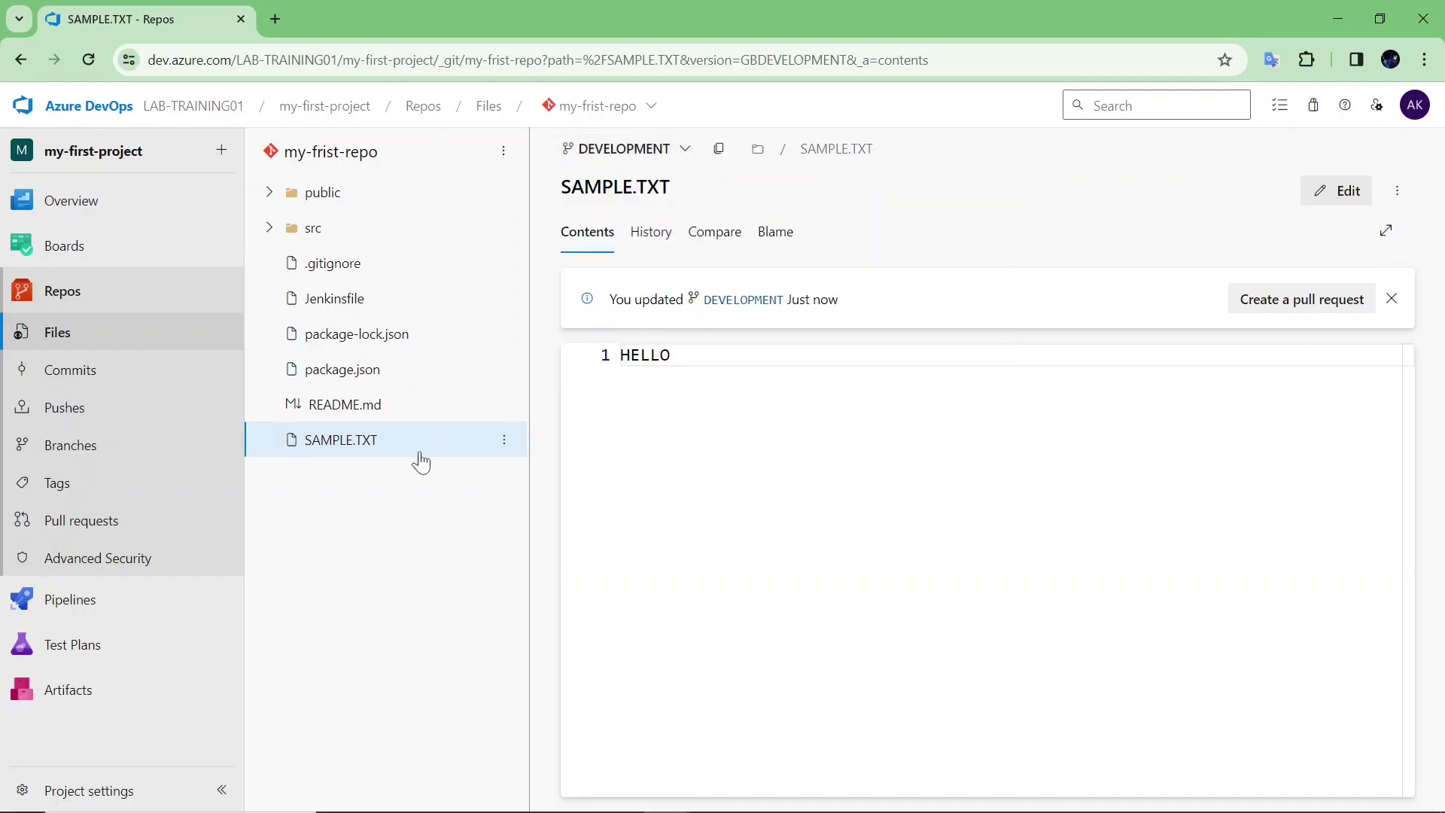
Create a new branch named PATCH based on DEVELOPMENT.
click(643, 160)
click(646, 376)
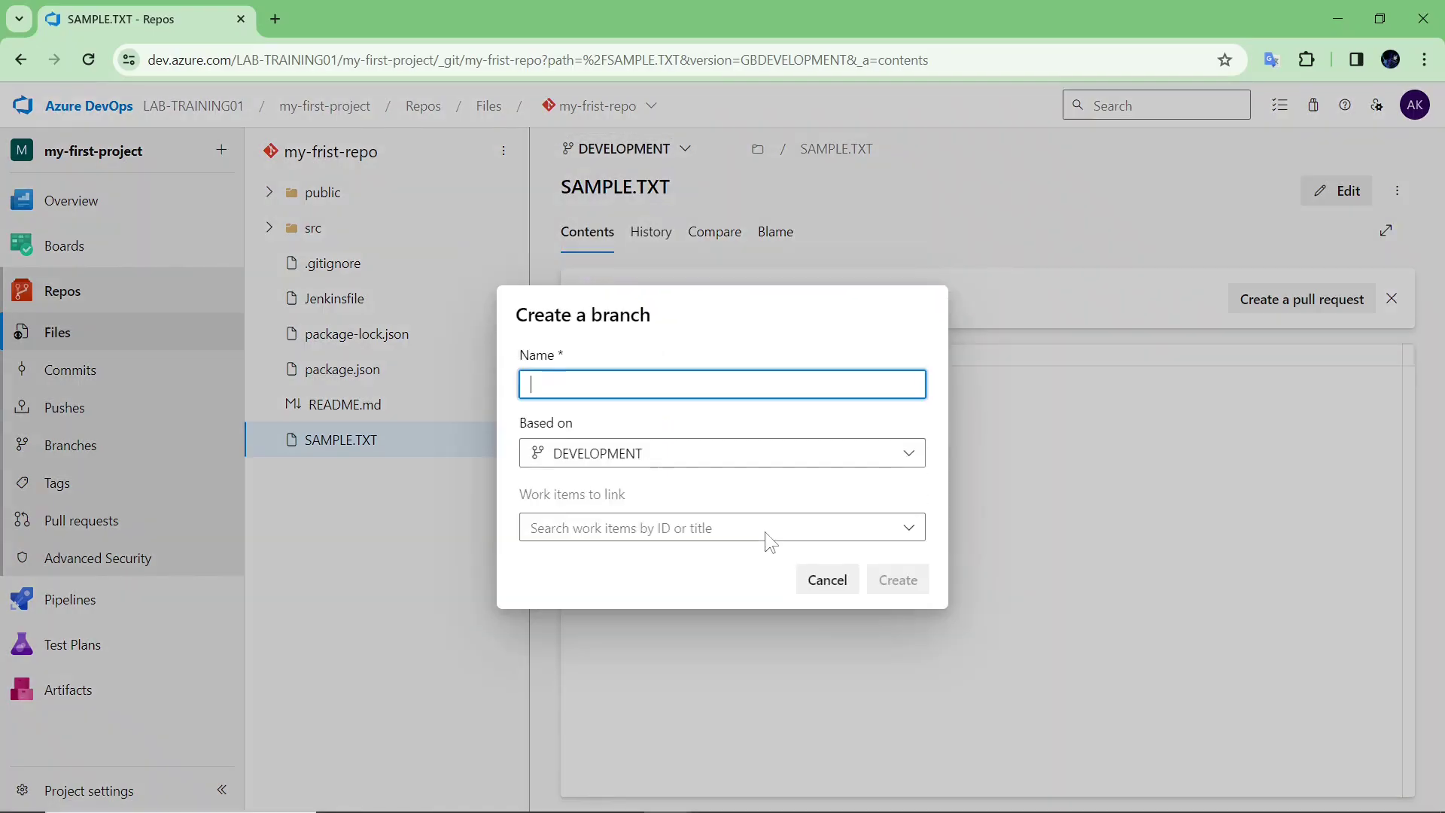
text(PATCH)
click(636, 465)
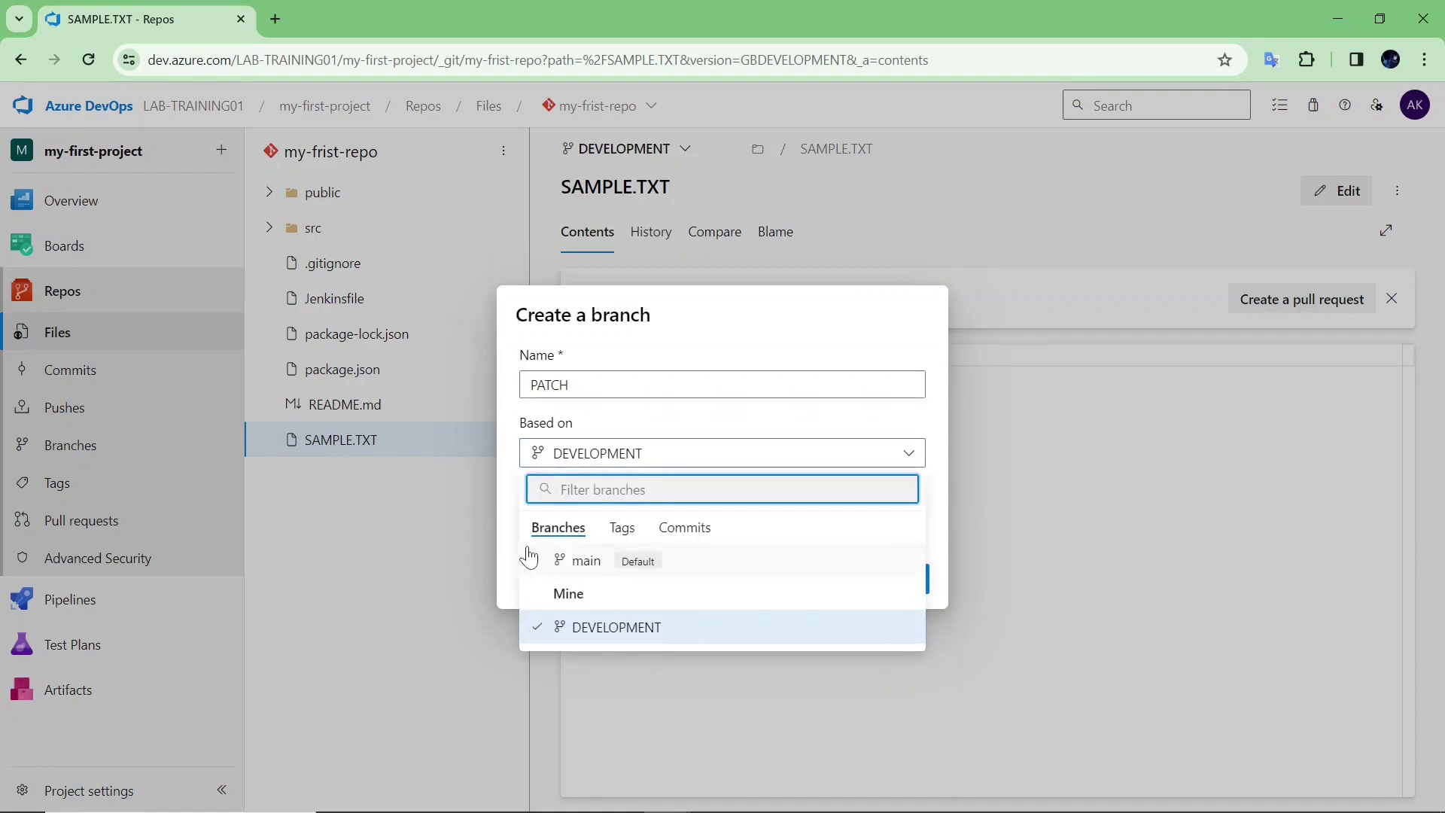
key(Escape)
click(888, 578)
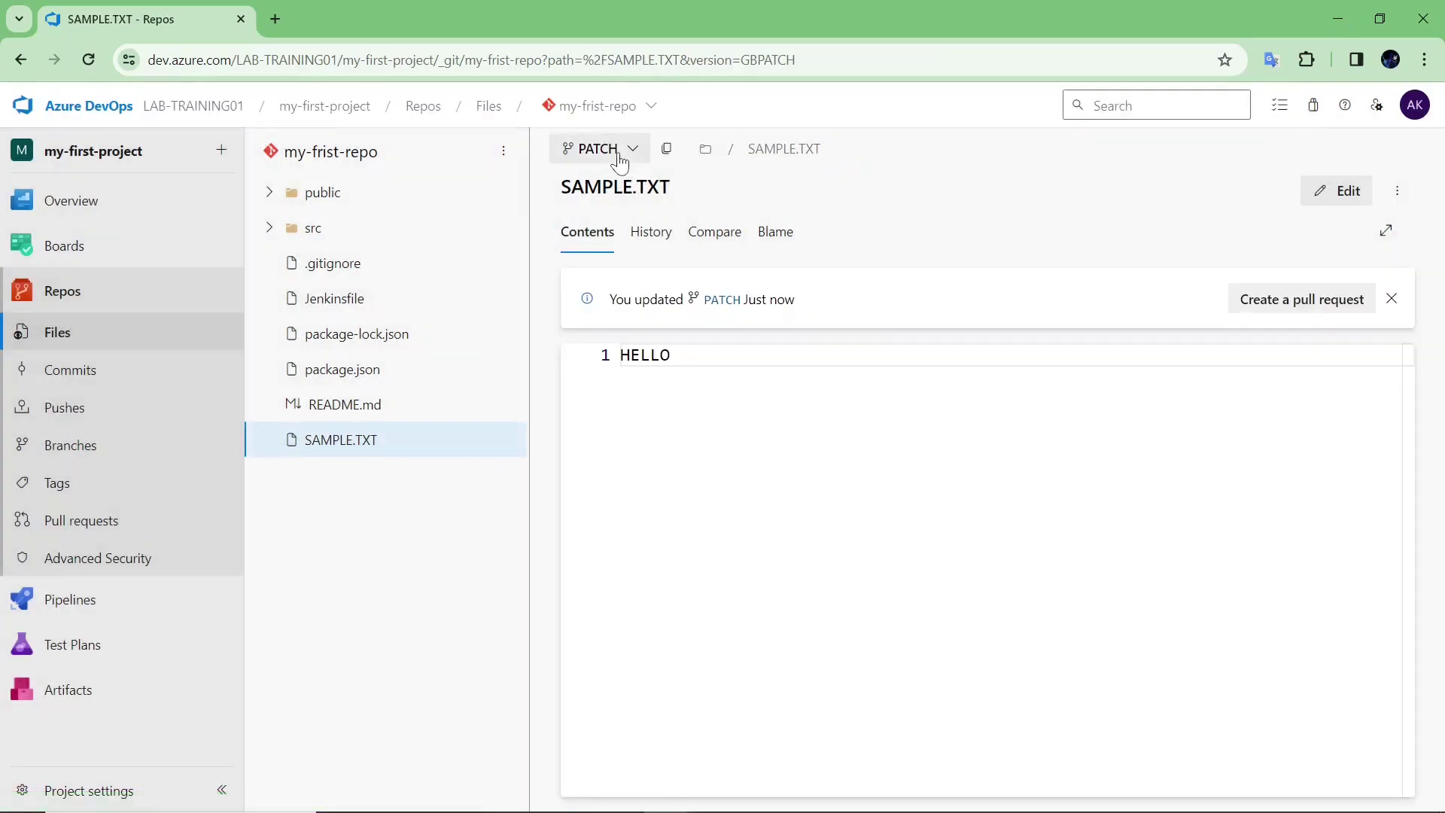
click(613, 150)
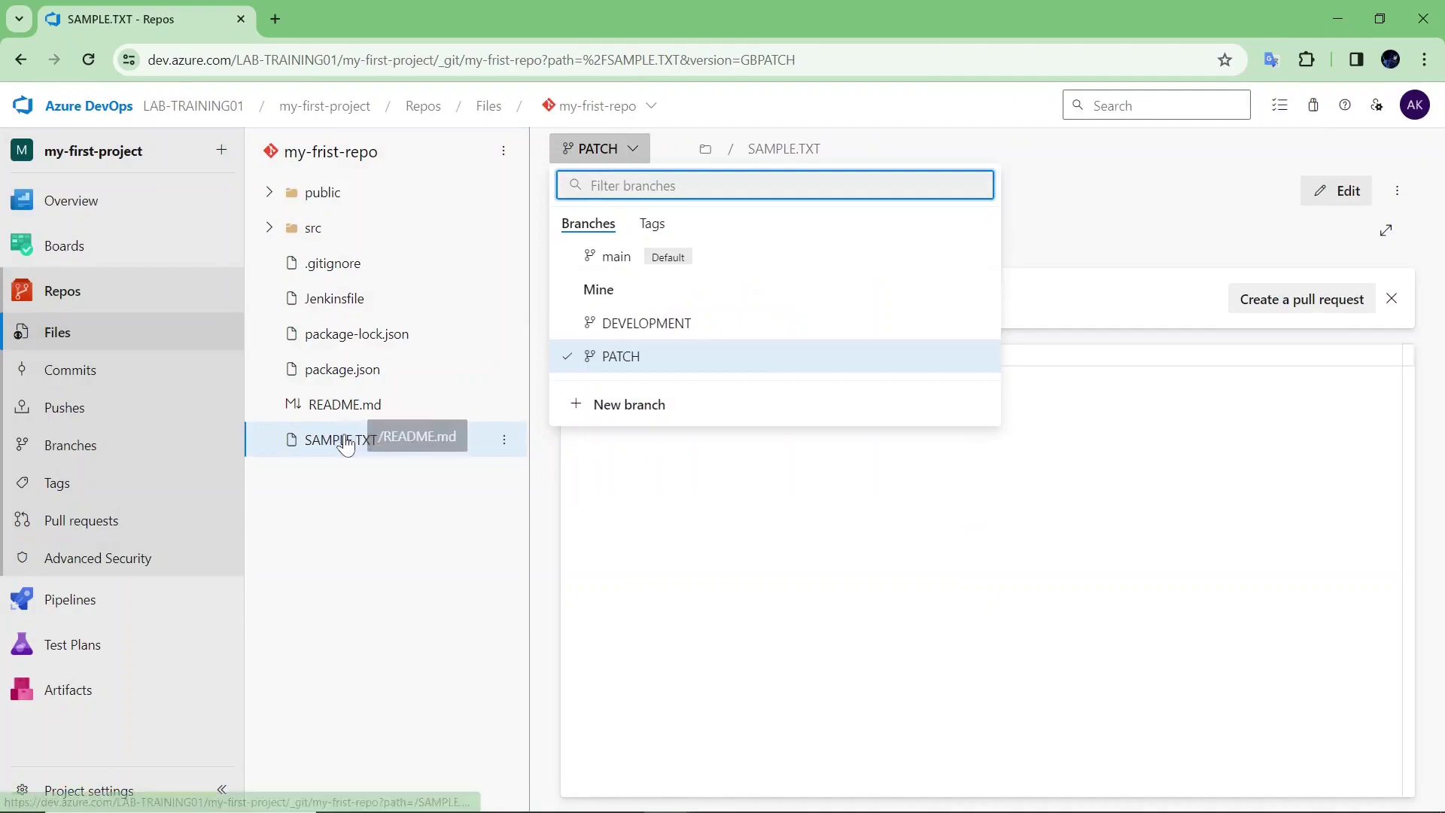
click(396, 496)
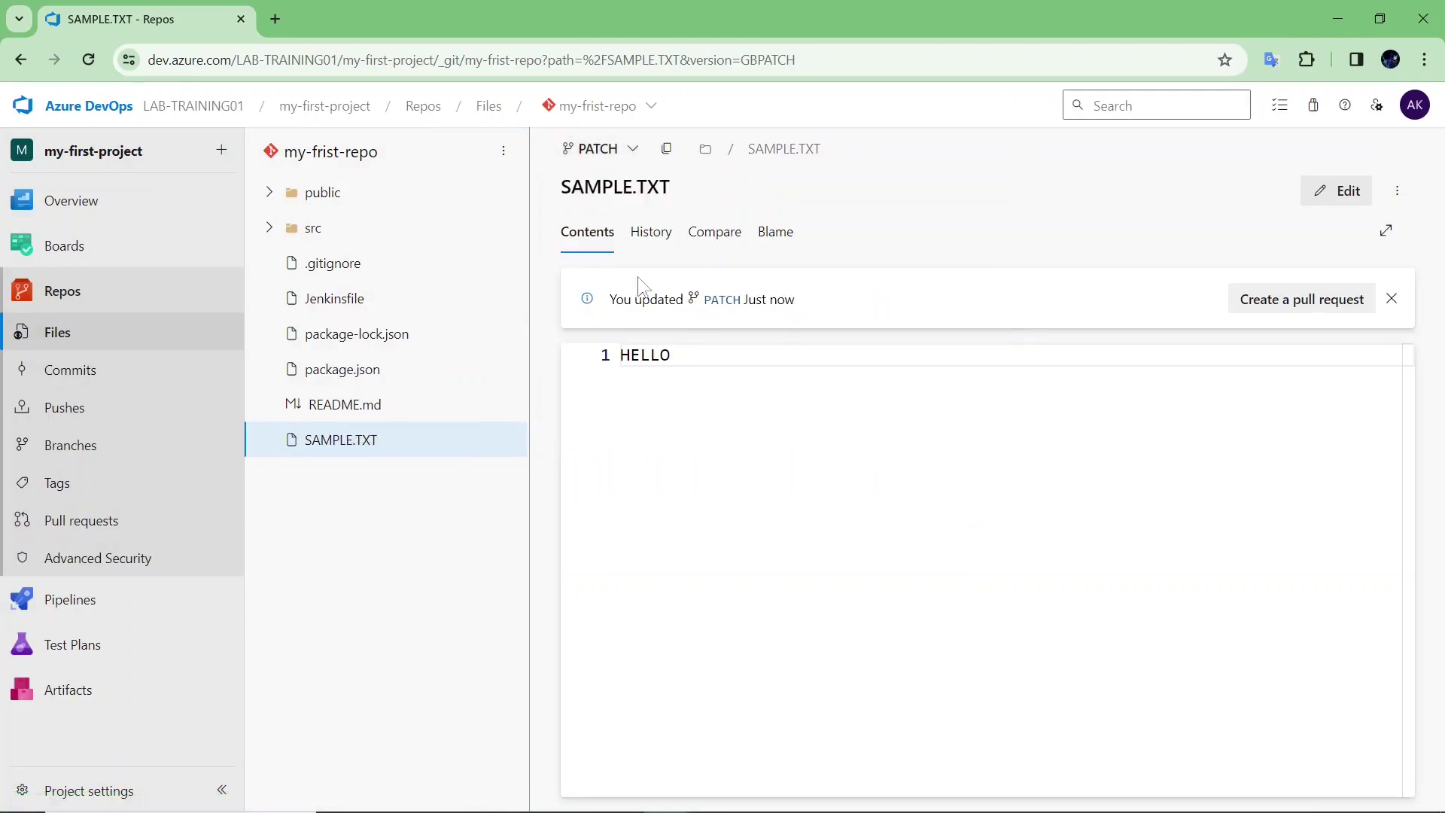
click(636, 155)
click(506, 374)
Create a new branch named PATCH2.0 based on main.
click(599, 151)
click(629, 367)
text(PATCH2.0)
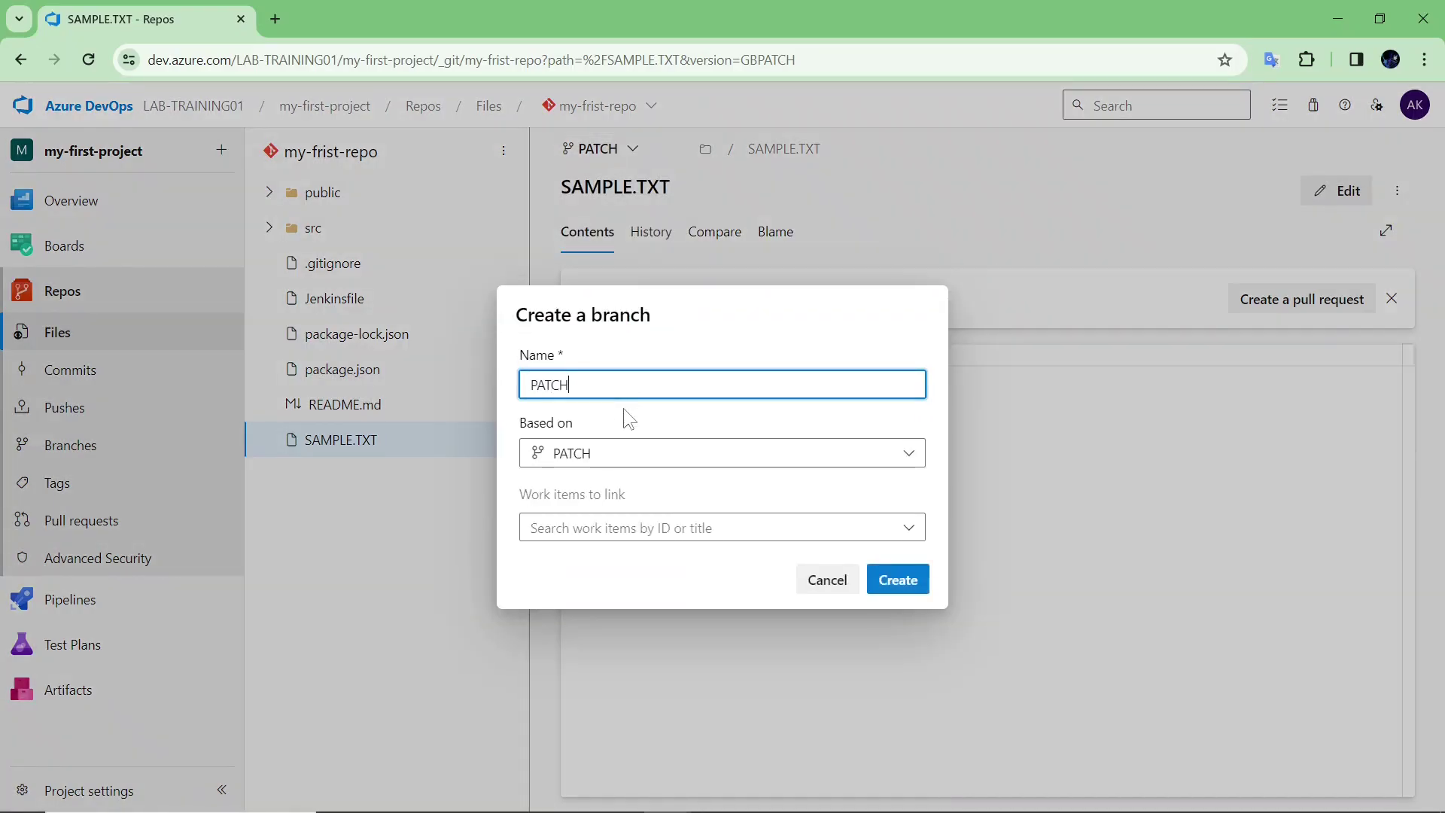
click(623, 452)
click(583, 560)
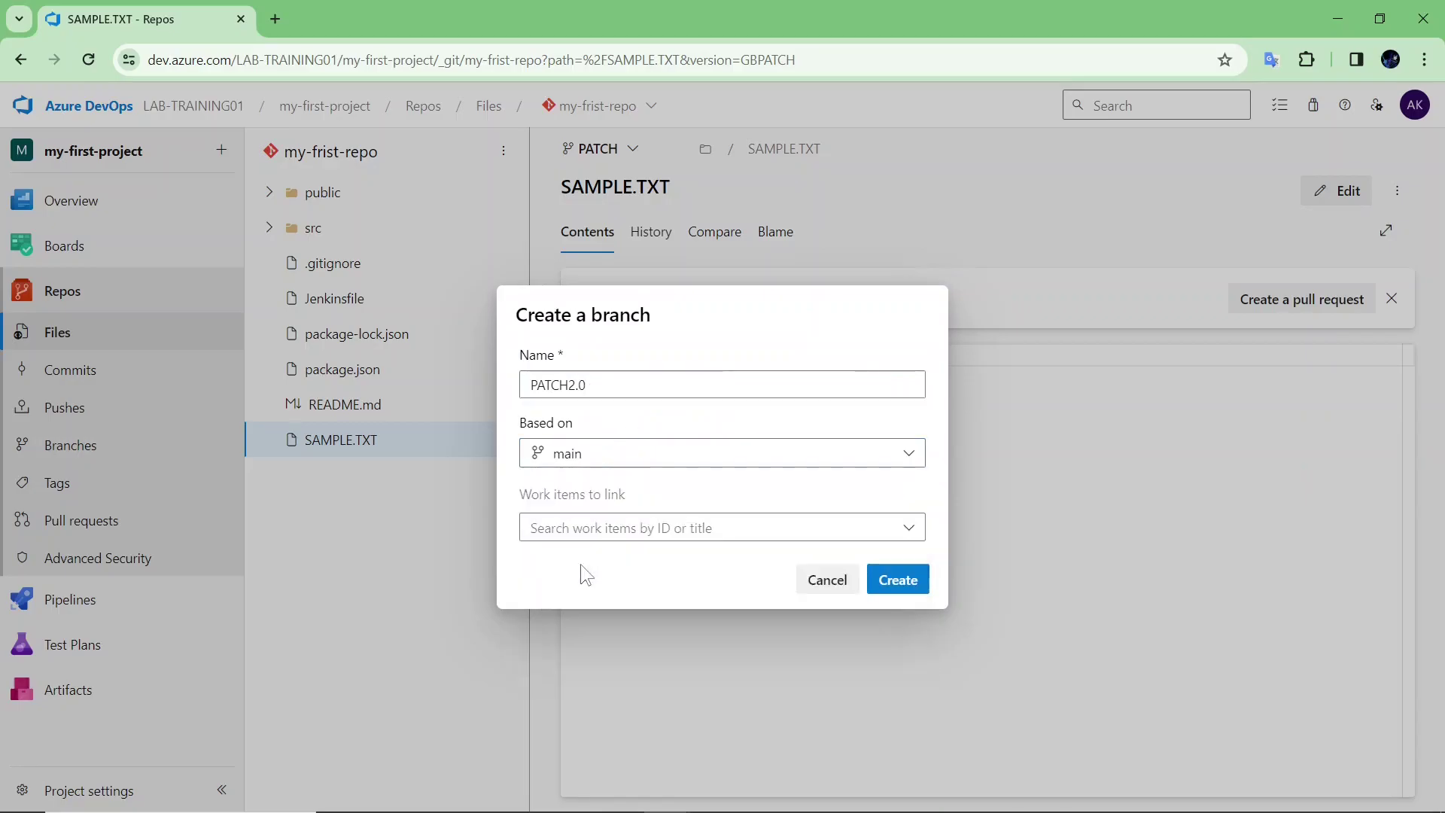
click(898, 579)
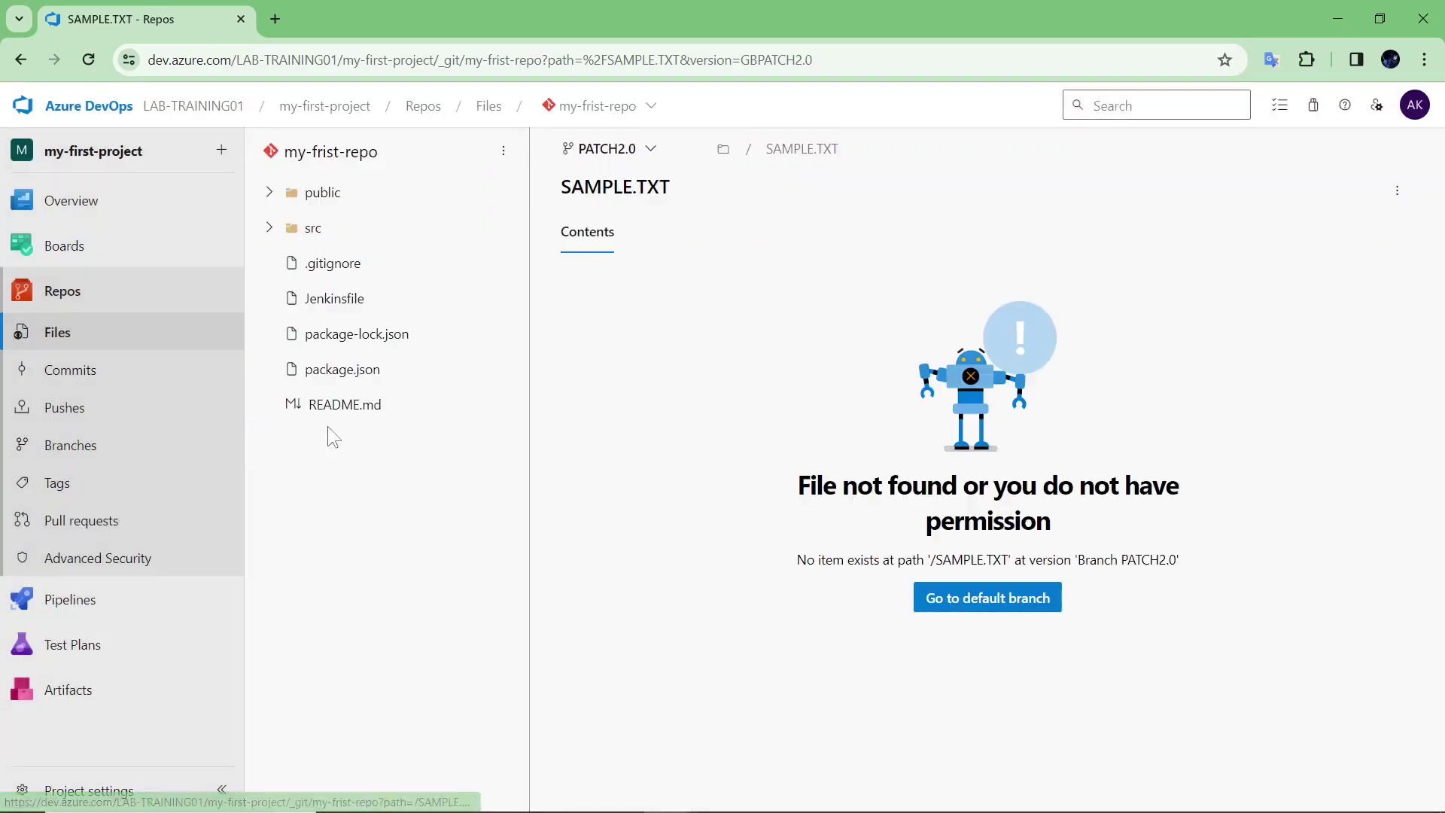
Check which branches are available from PATCH2.0 and open the repository's Branches page.
click(586, 150)
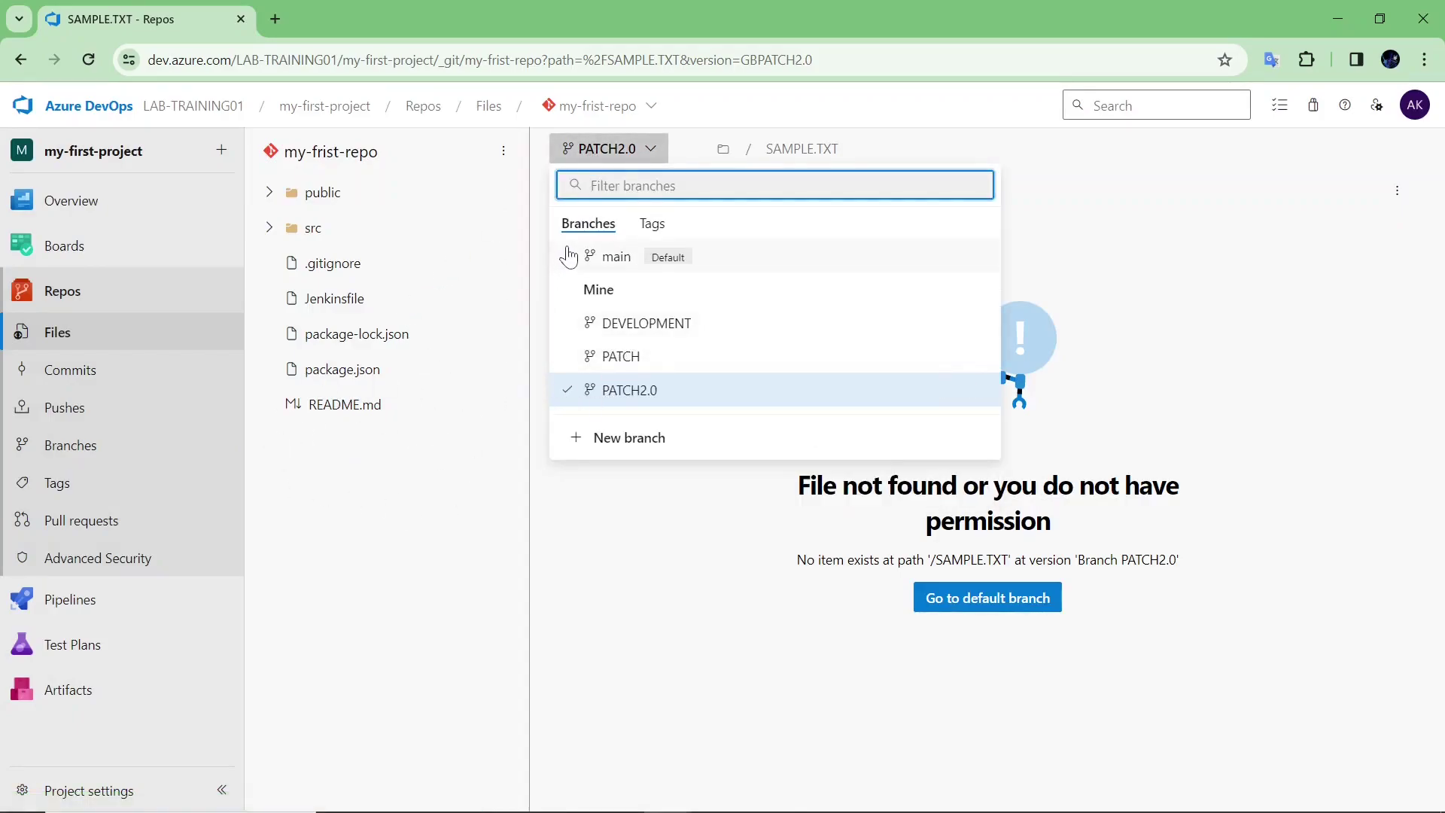
click(620, 584)
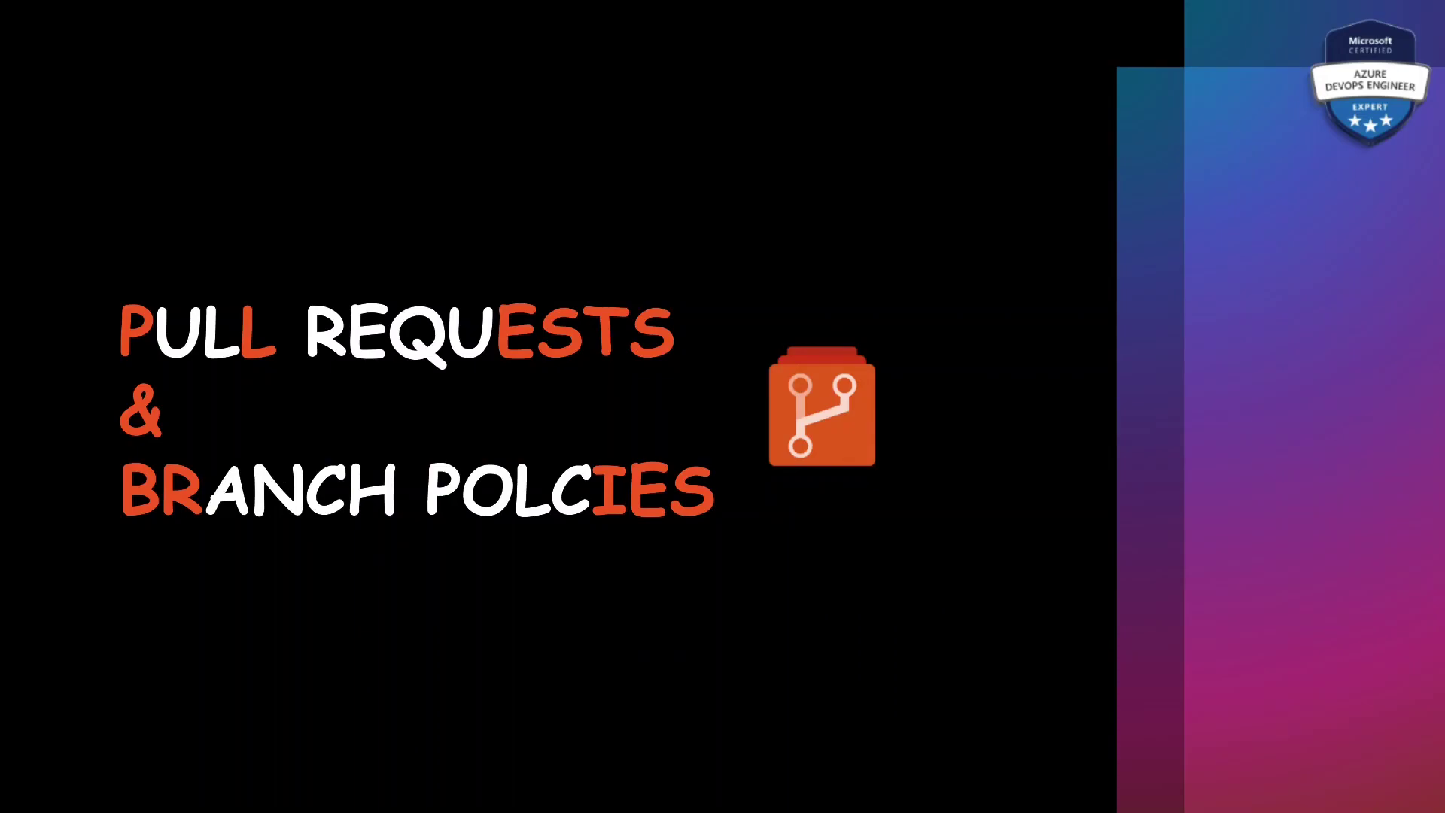
key(alt+Tab)
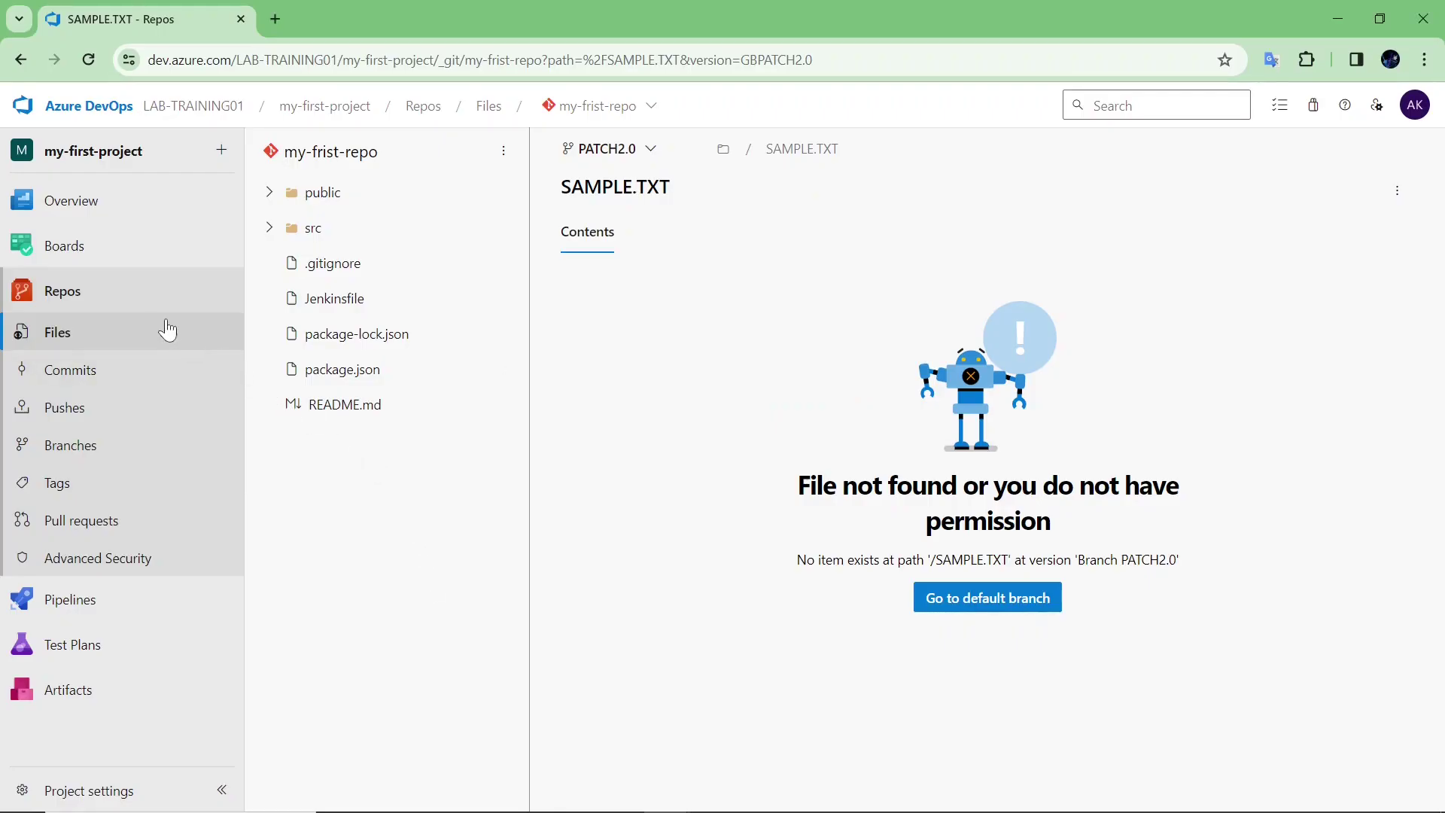
click(139, 305)
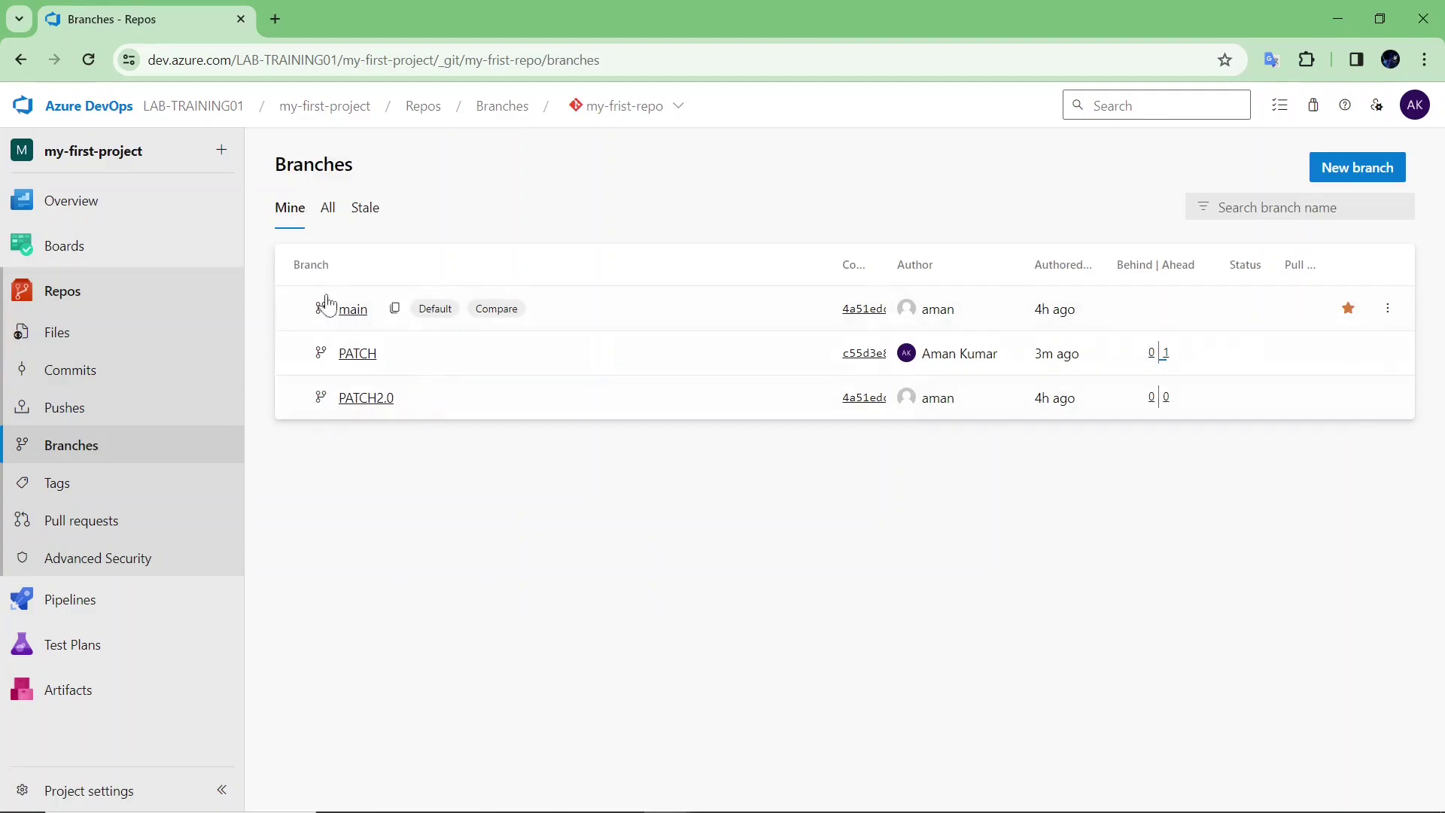
Return to the repository's Branches page, inspect the new-branch form, and close it without creating a branch.
click(106, 300)
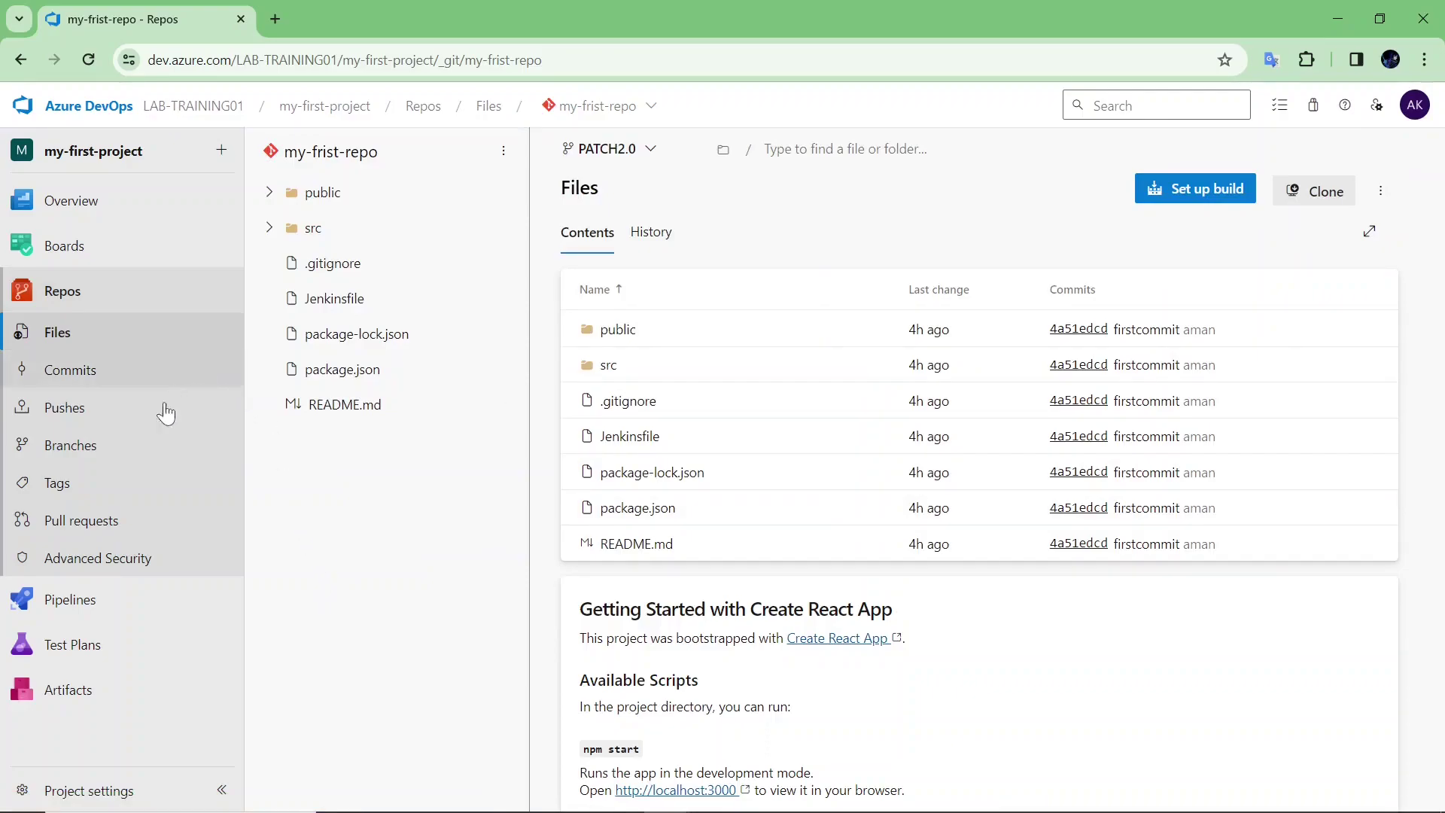
click(146, 438)
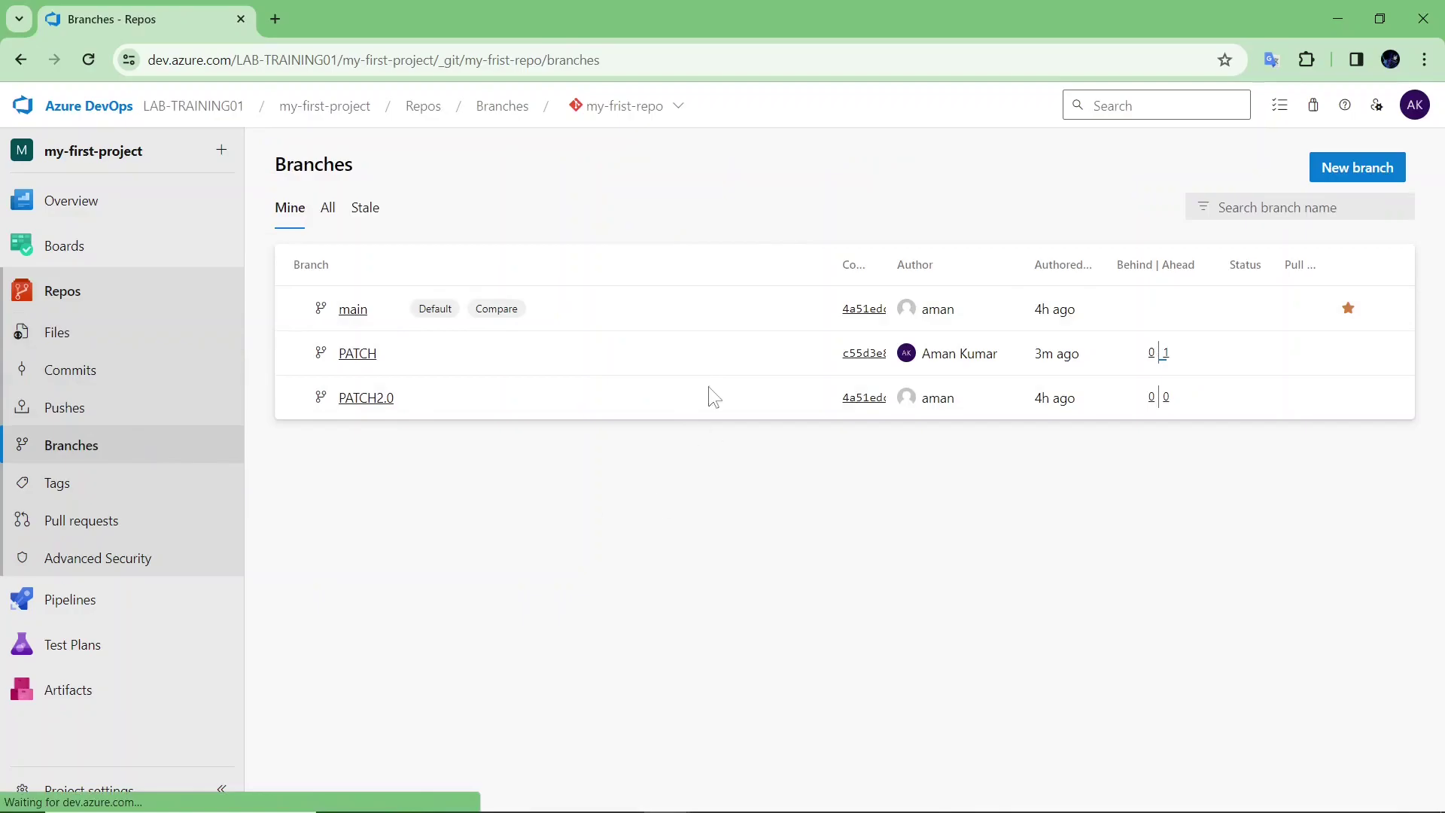
click(1358, 189)
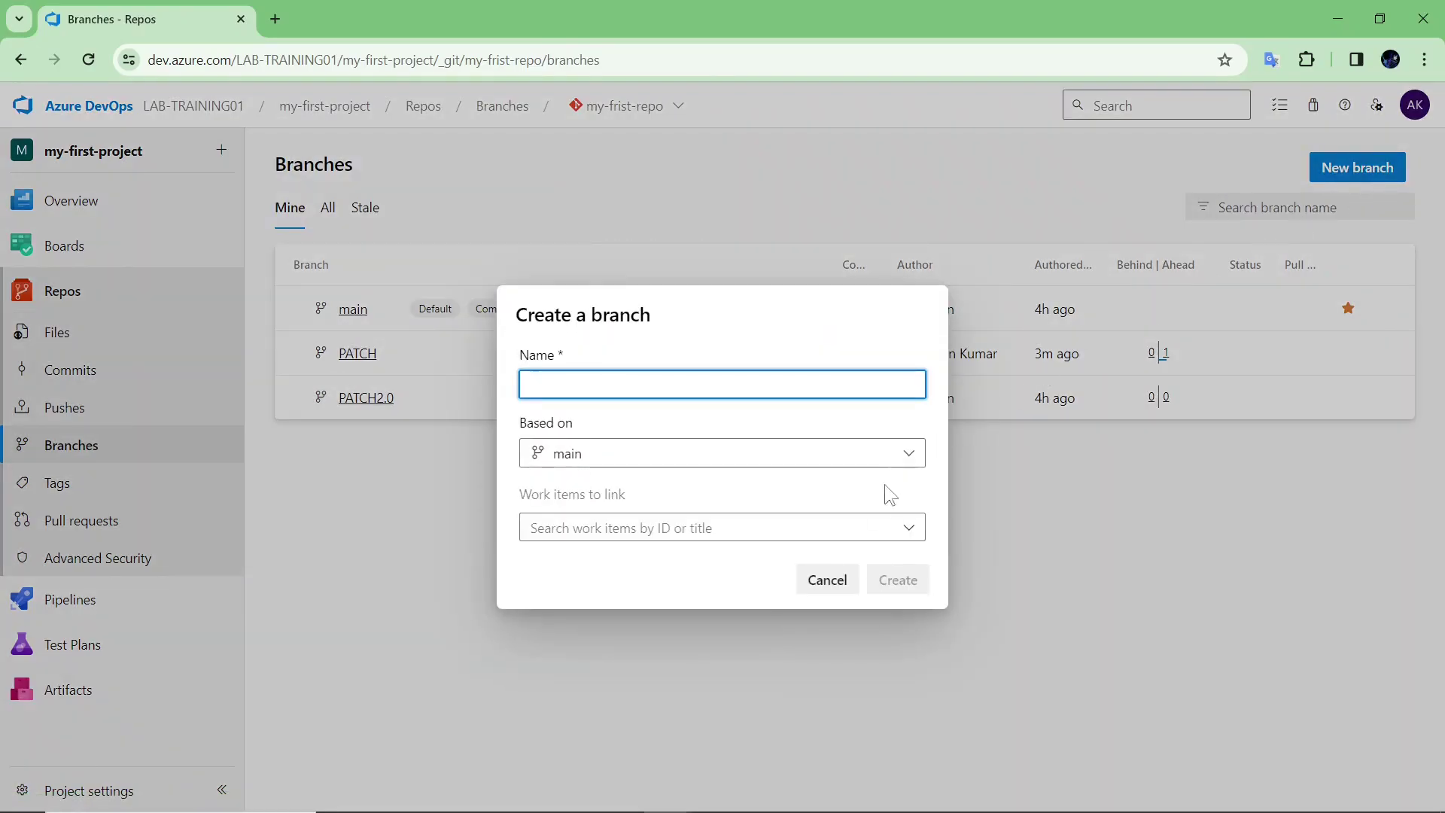
click(841, 580)
Review the actions available for the main and PATCH branches on the Branches page.
click(1387, 308)
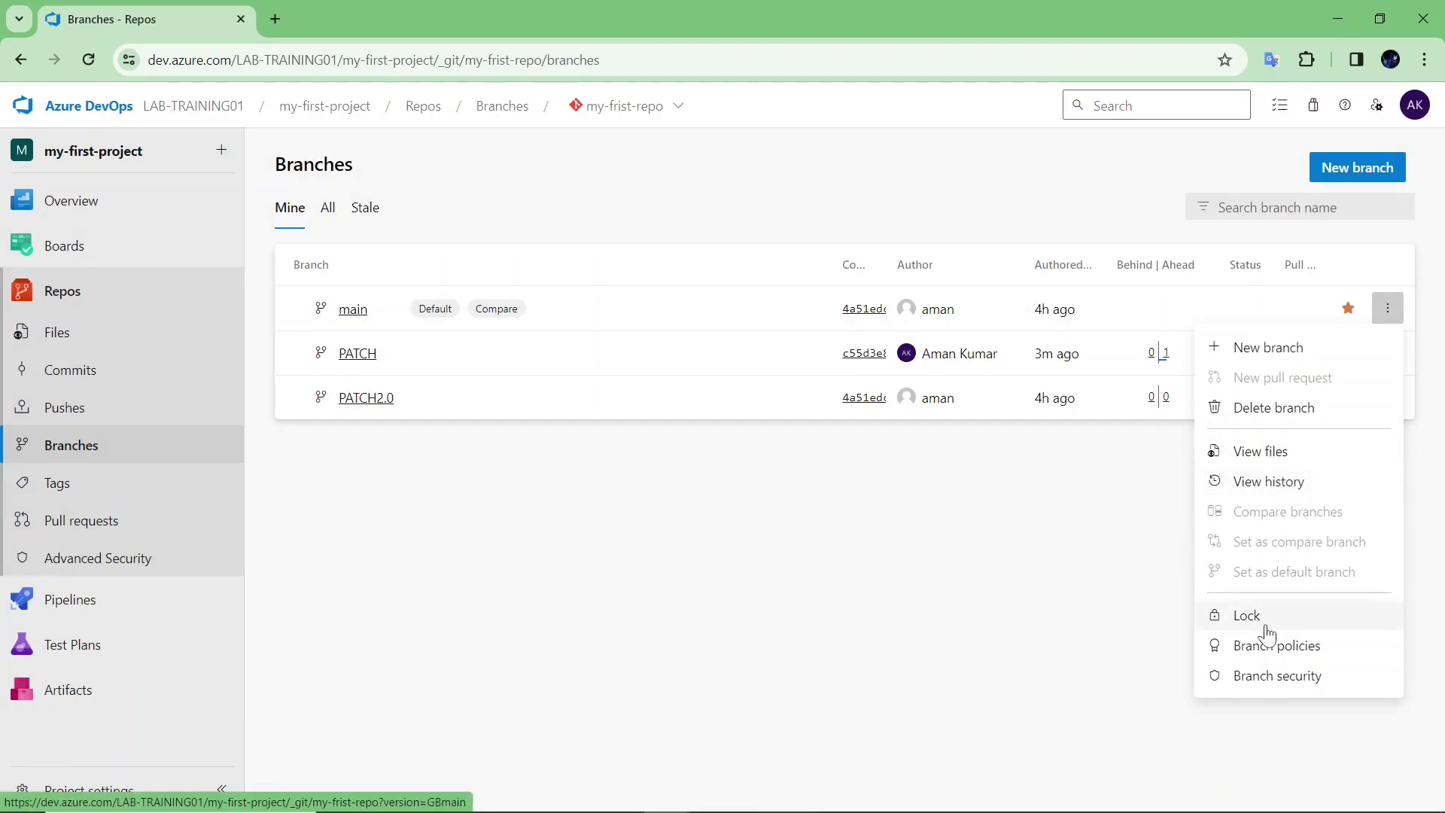
click(1029, 630)
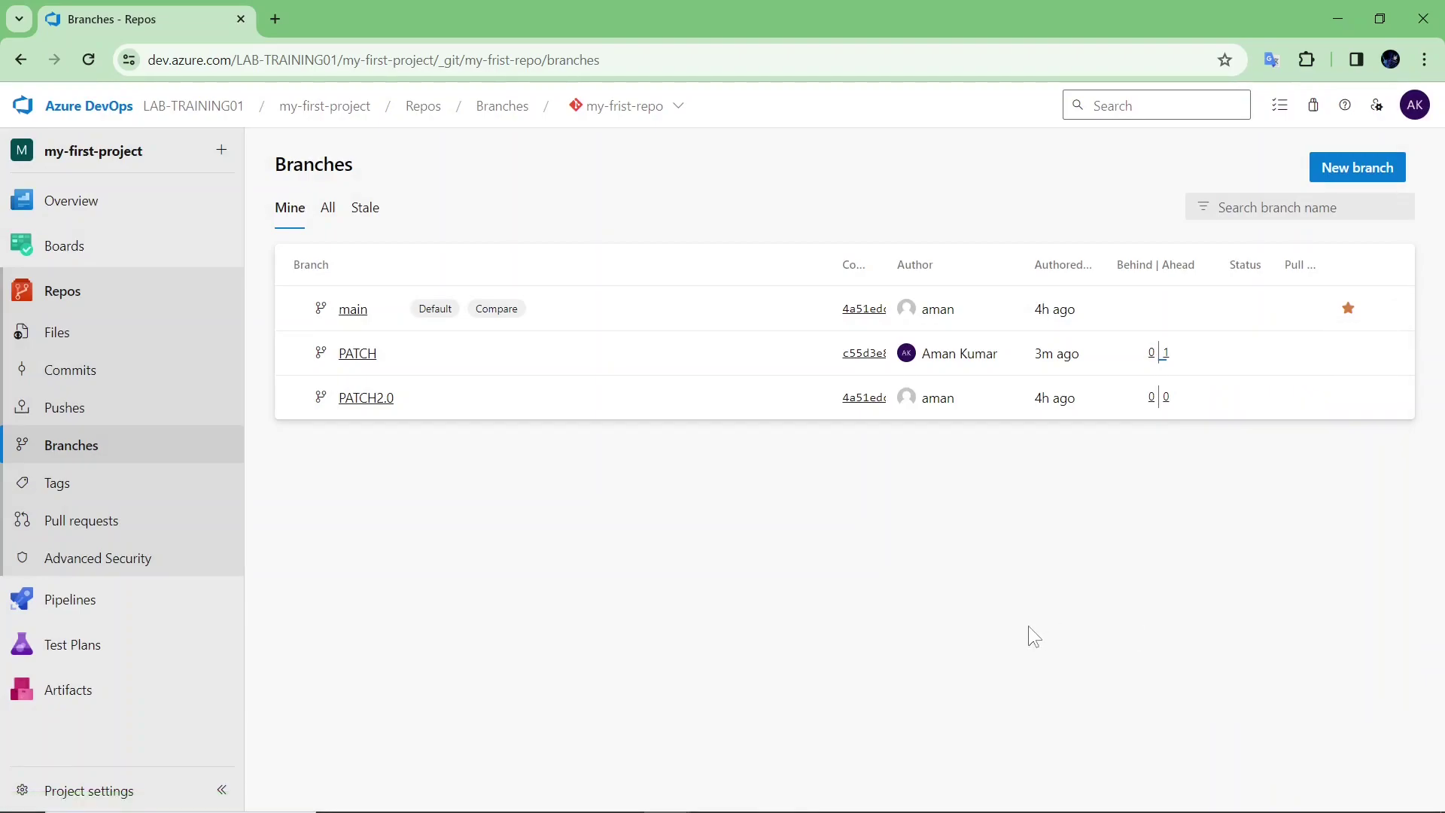
click(1385, 354)
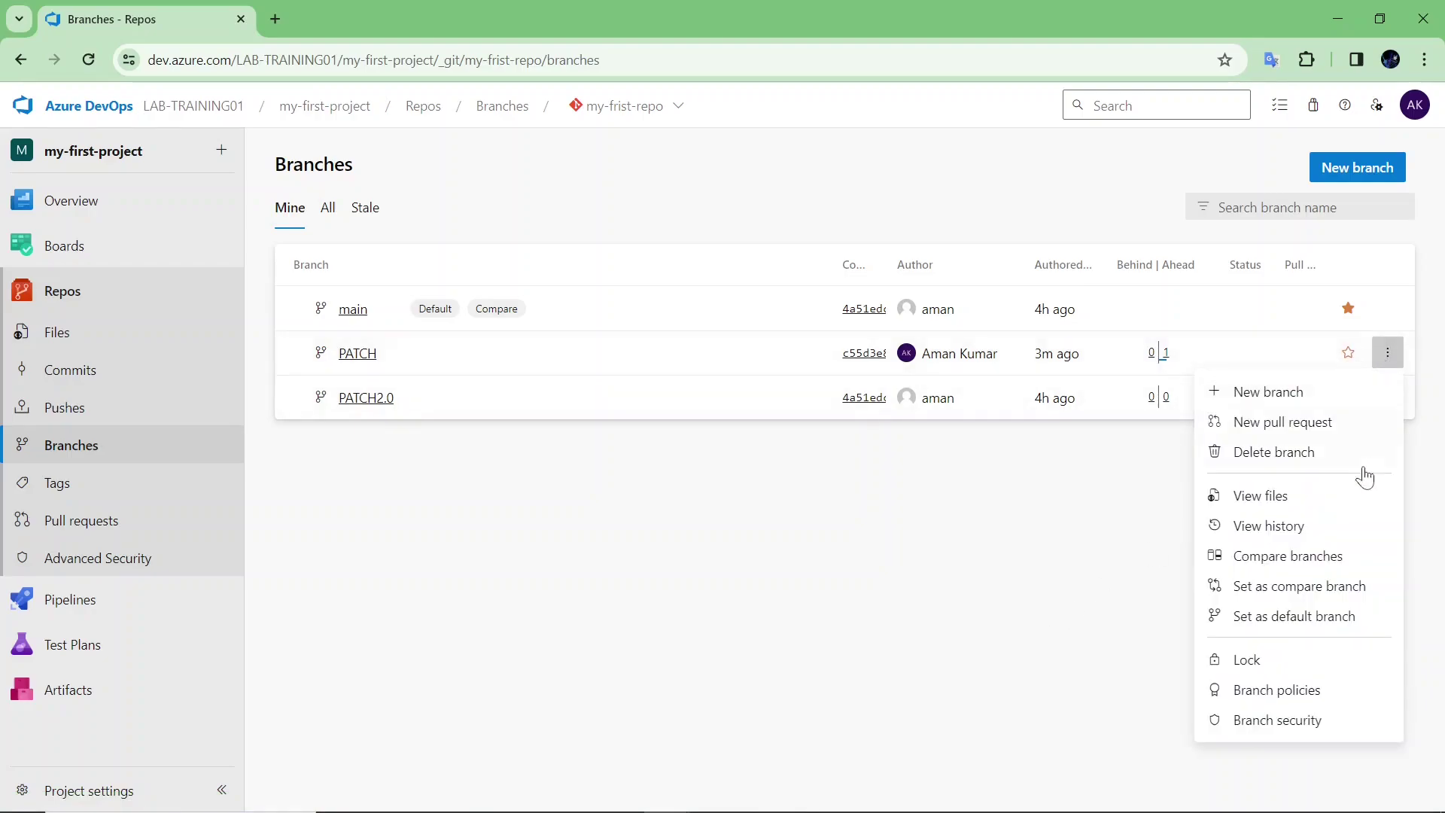
click(737, 575)
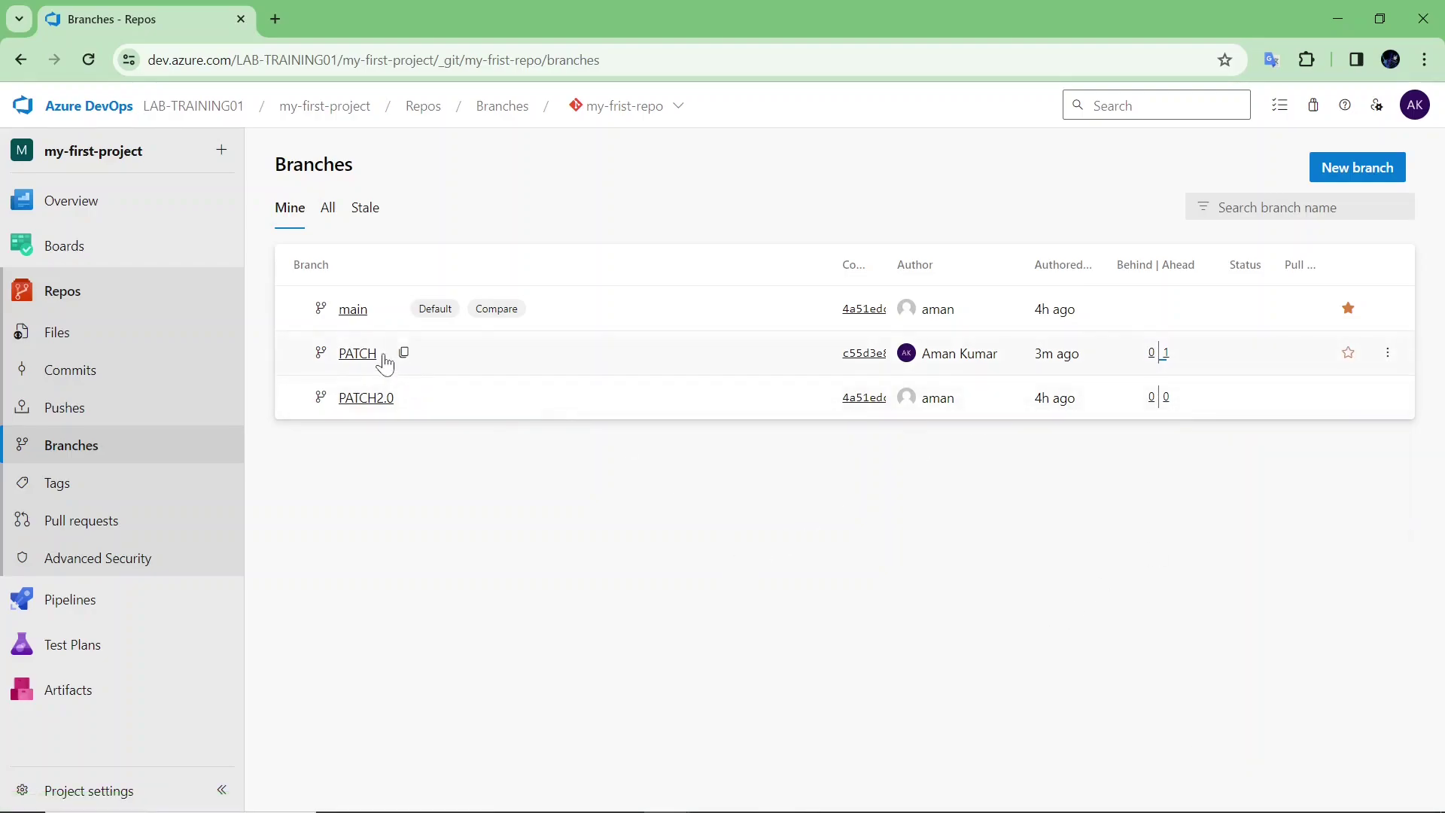
Open PATCH's branch policies and require a minimum of 2 reviewers.
click(1401, 361)
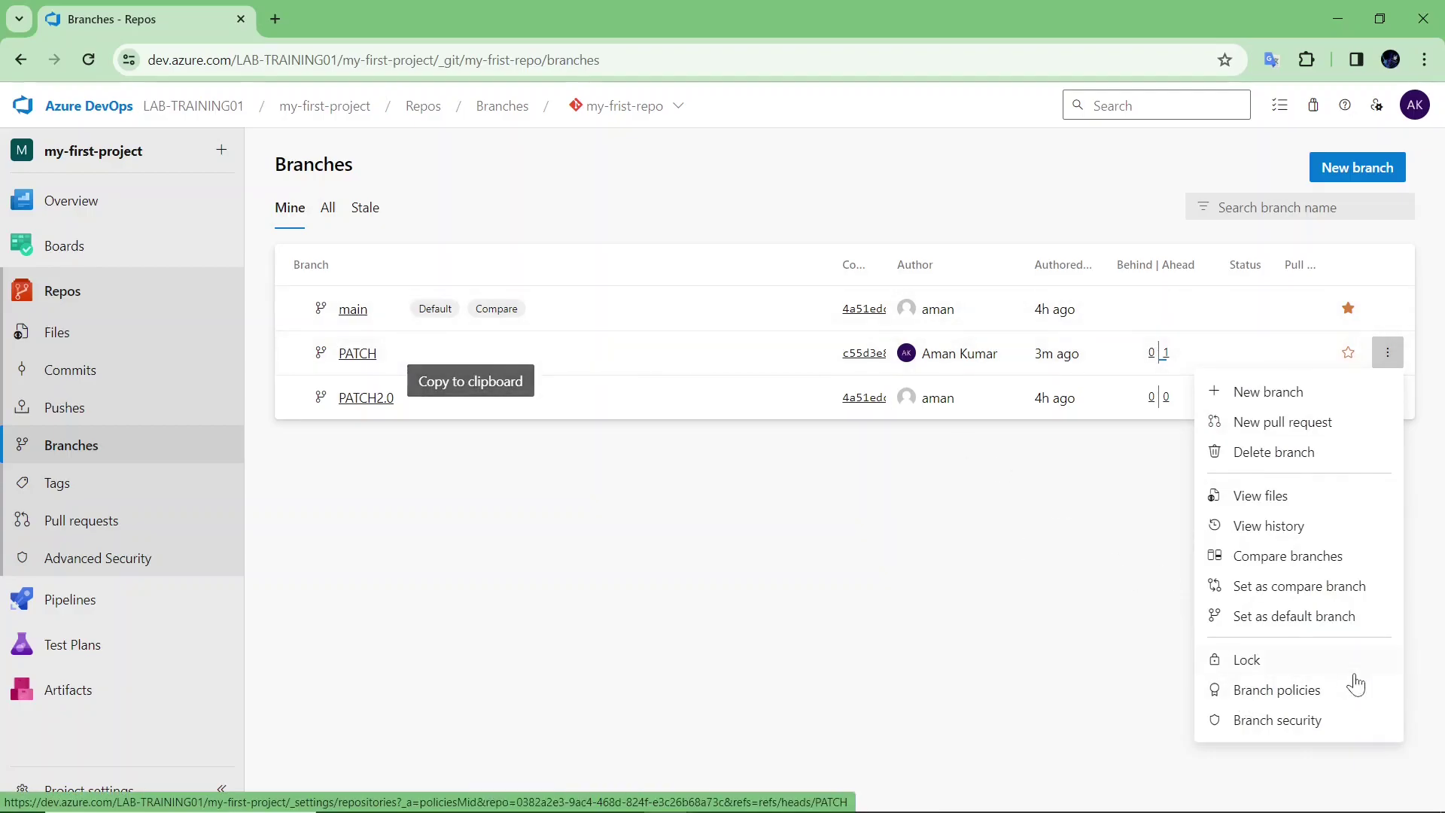
click(1277, 690)
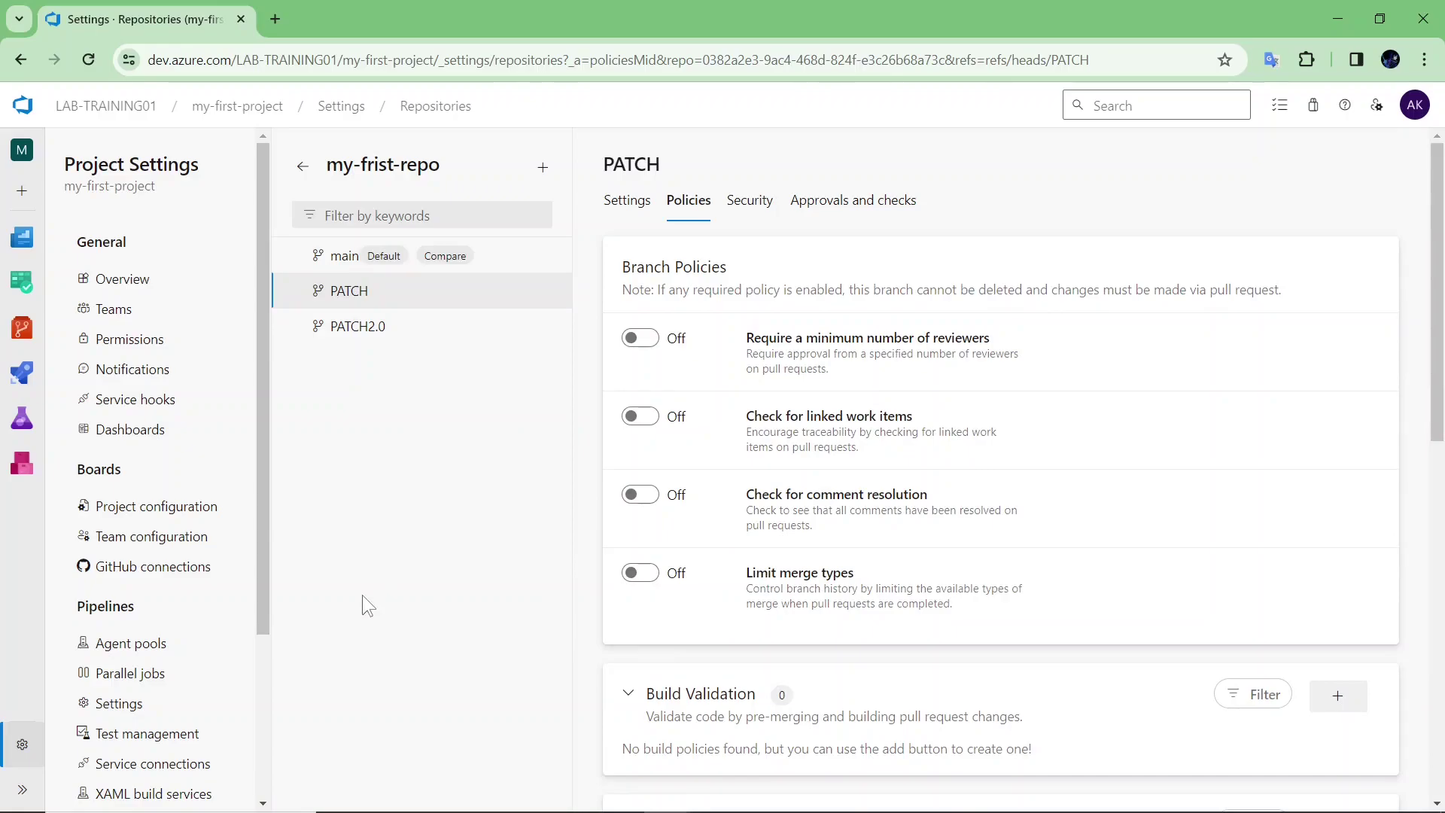
click(646, 339)
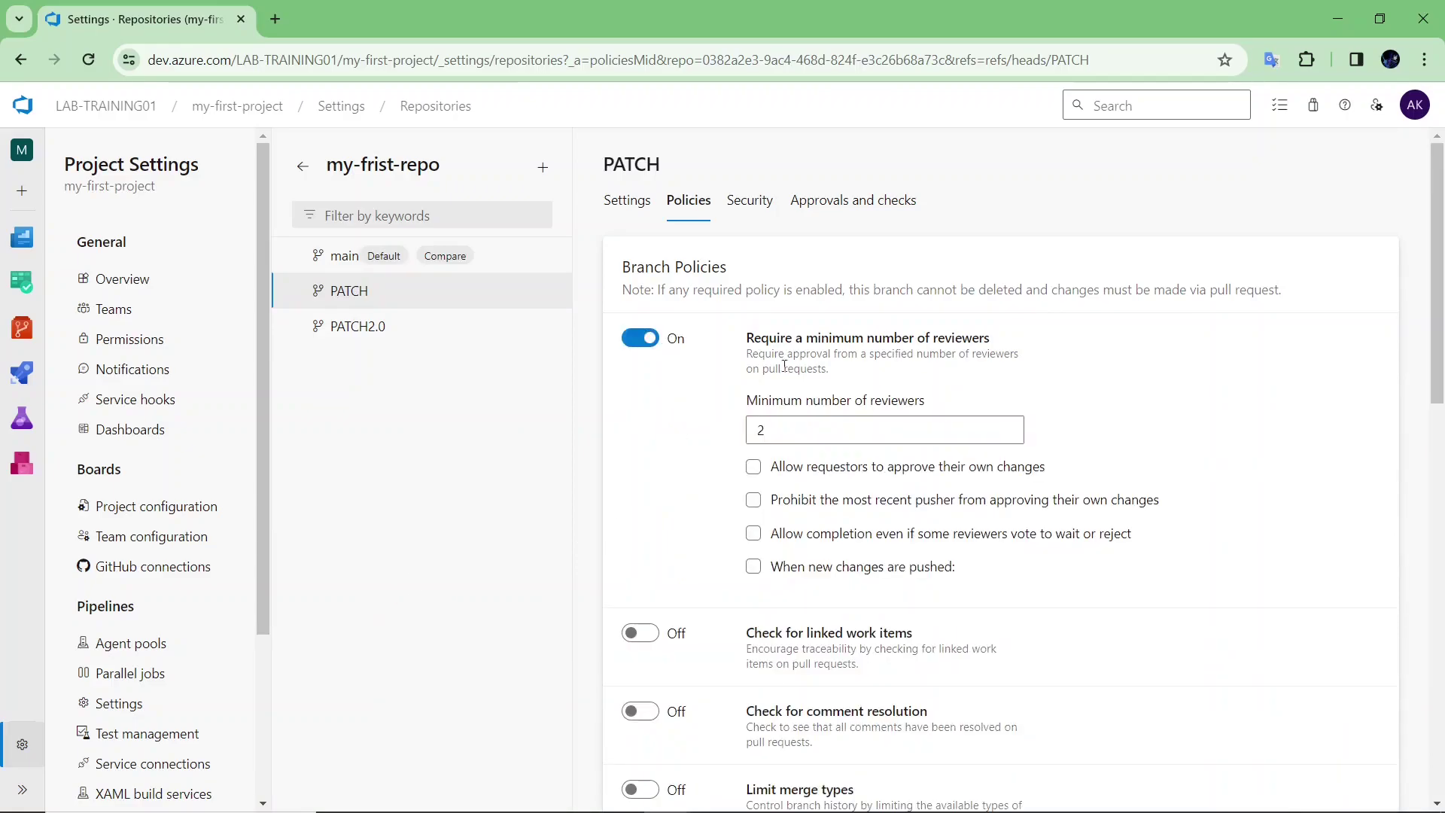
click(837, 421)
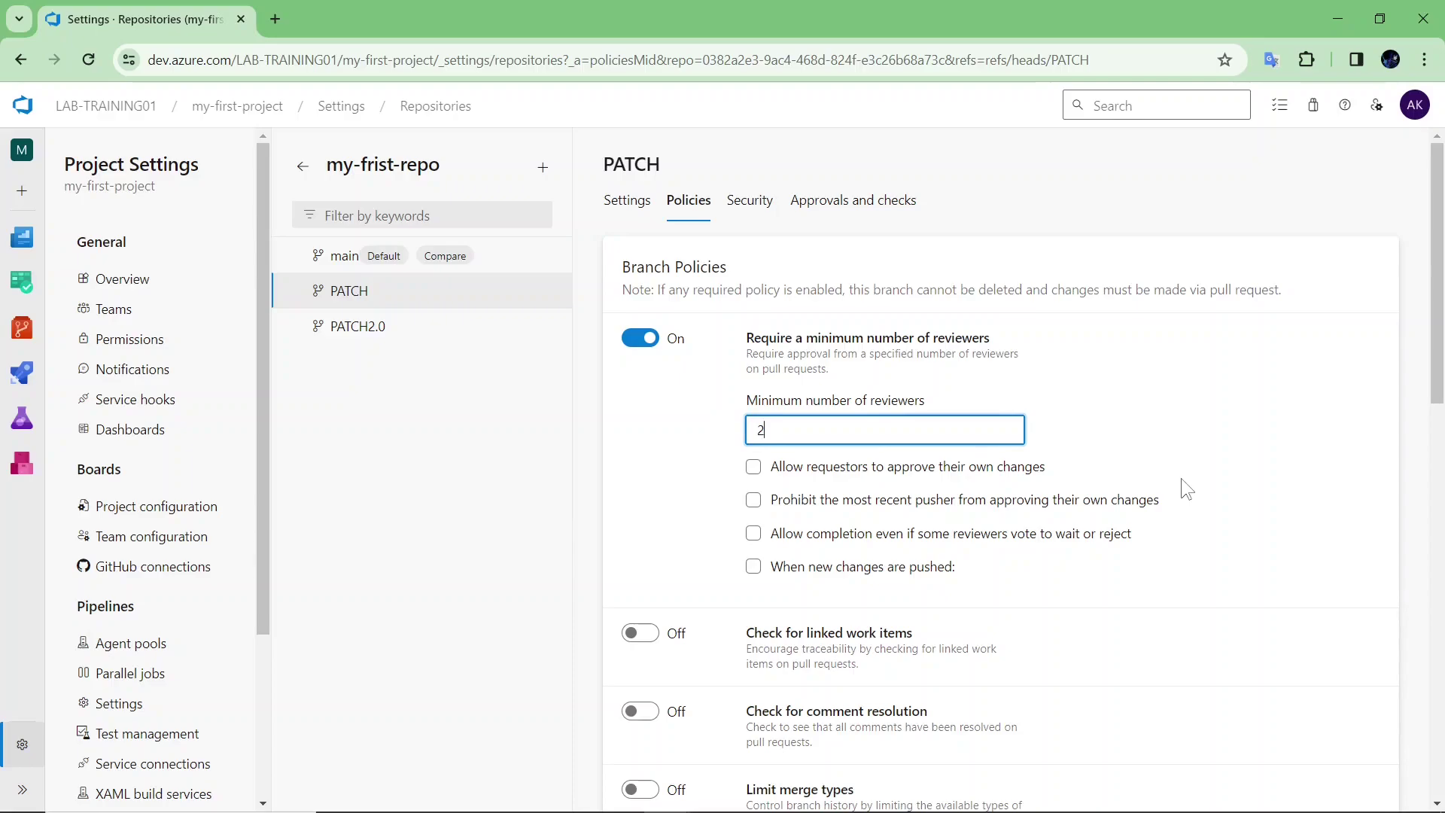
scroll(1178, 482, down, 15)
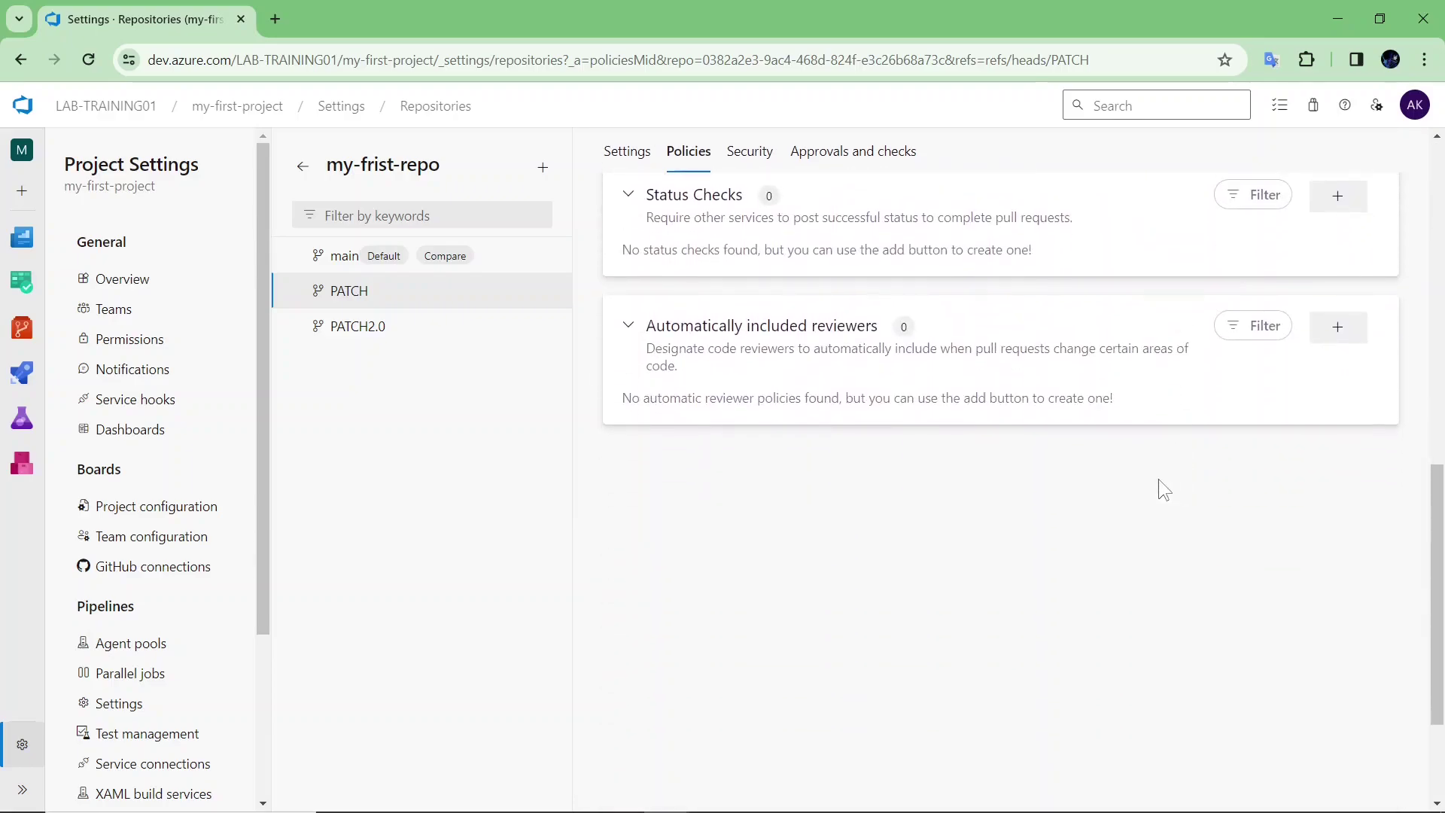
click(1324, 330)
click(1052, 286)
click(1056, 201)
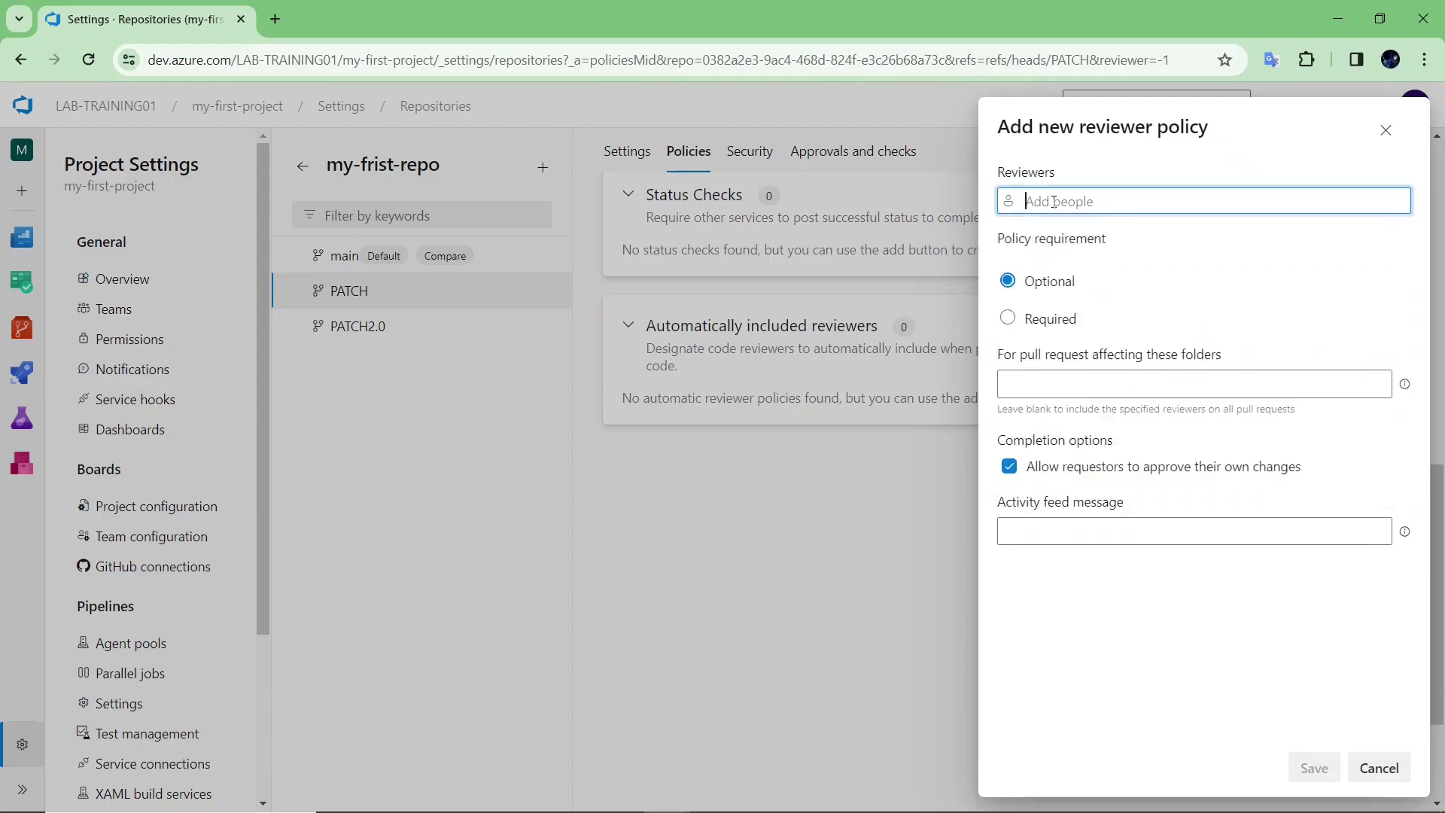
text(AMAN)
key(BackSpace)
key(BackSpace)
key(BackSpace)
key(BackSpace)
click(1379, 767)
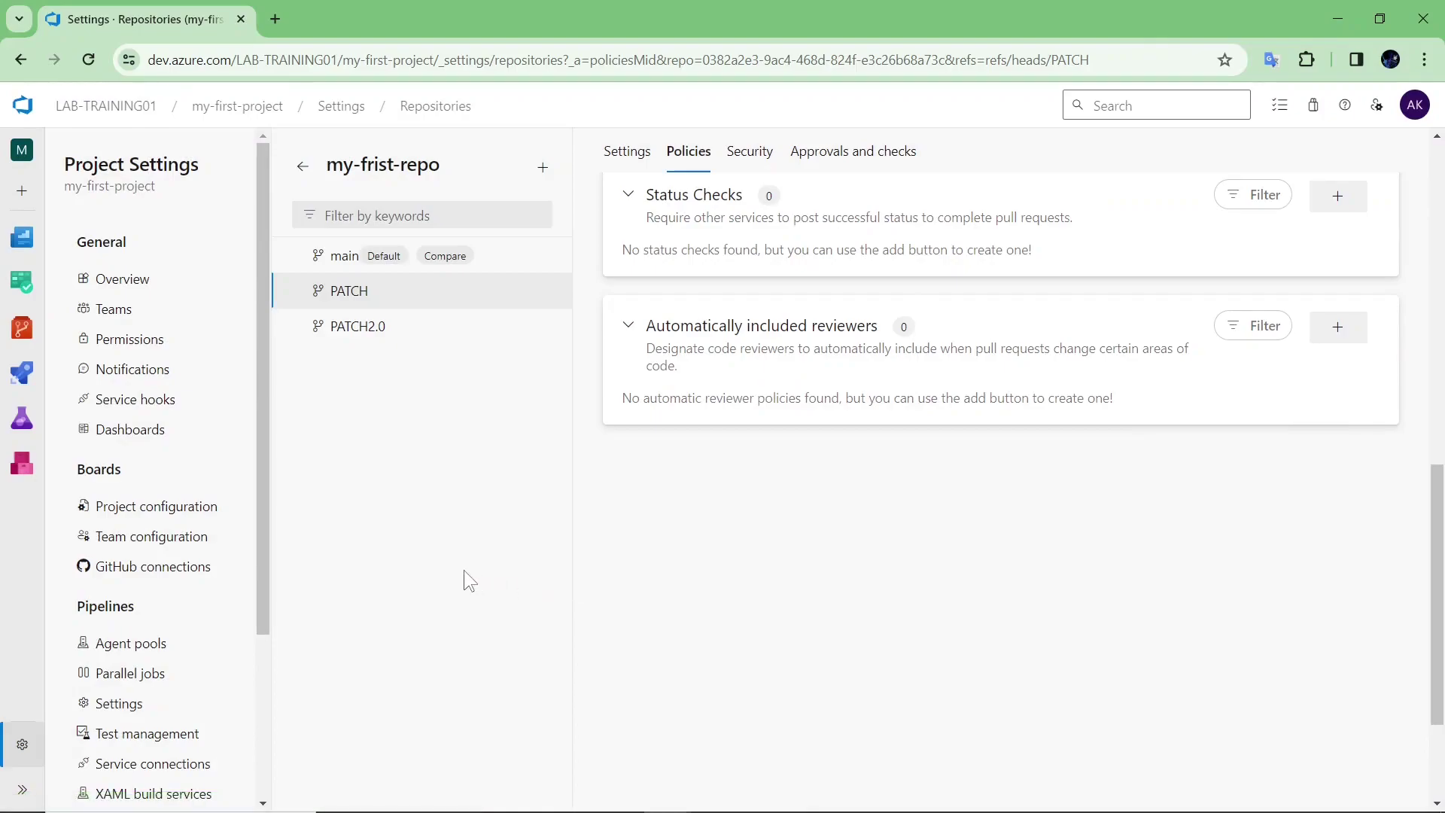
Look at the Pull requests page, then view the repository files on the PATCH branch and open SAMPLE.TXT.
mouse_move(22, 329)
click(120, 510)
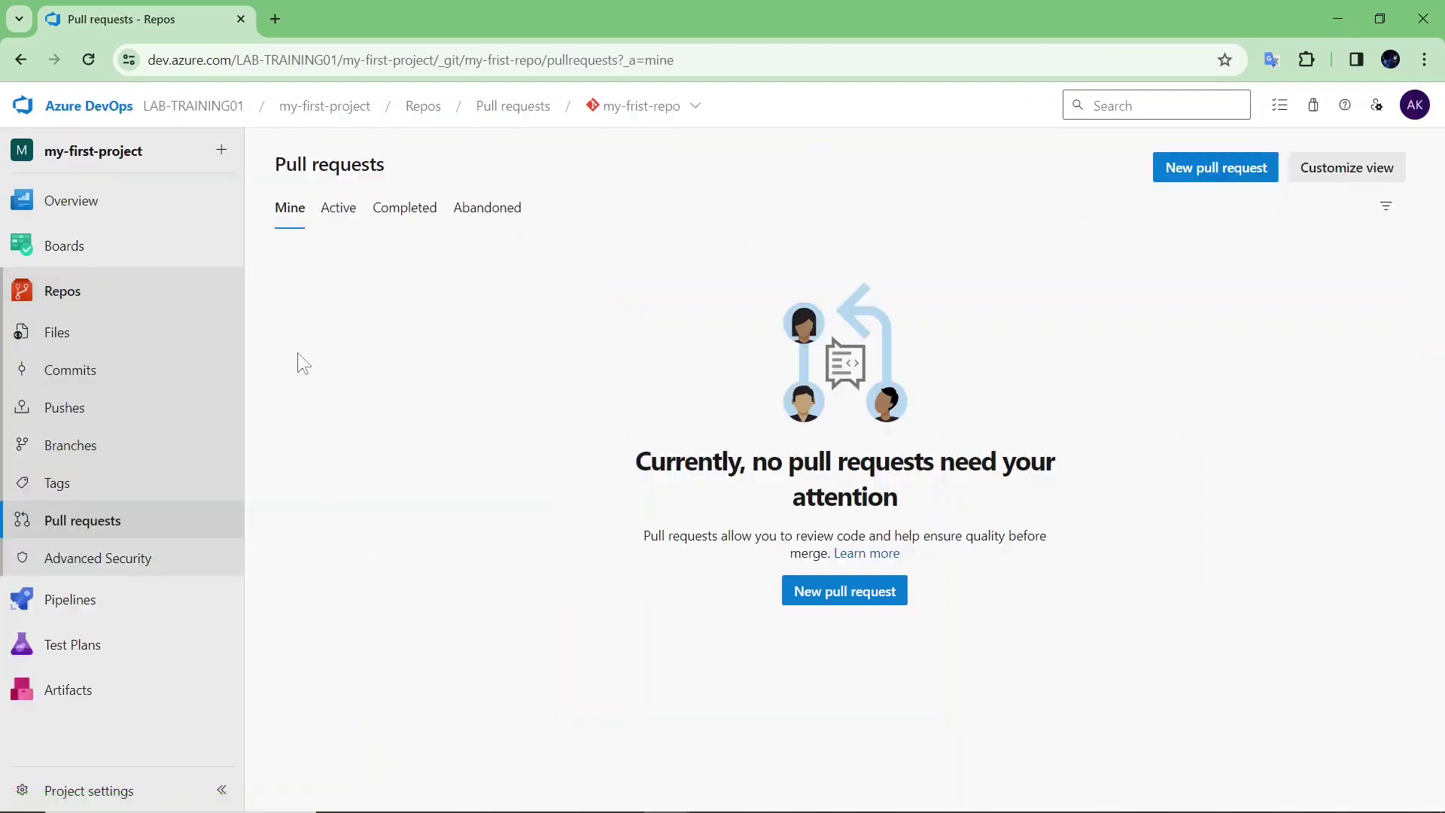
click(173, 340)
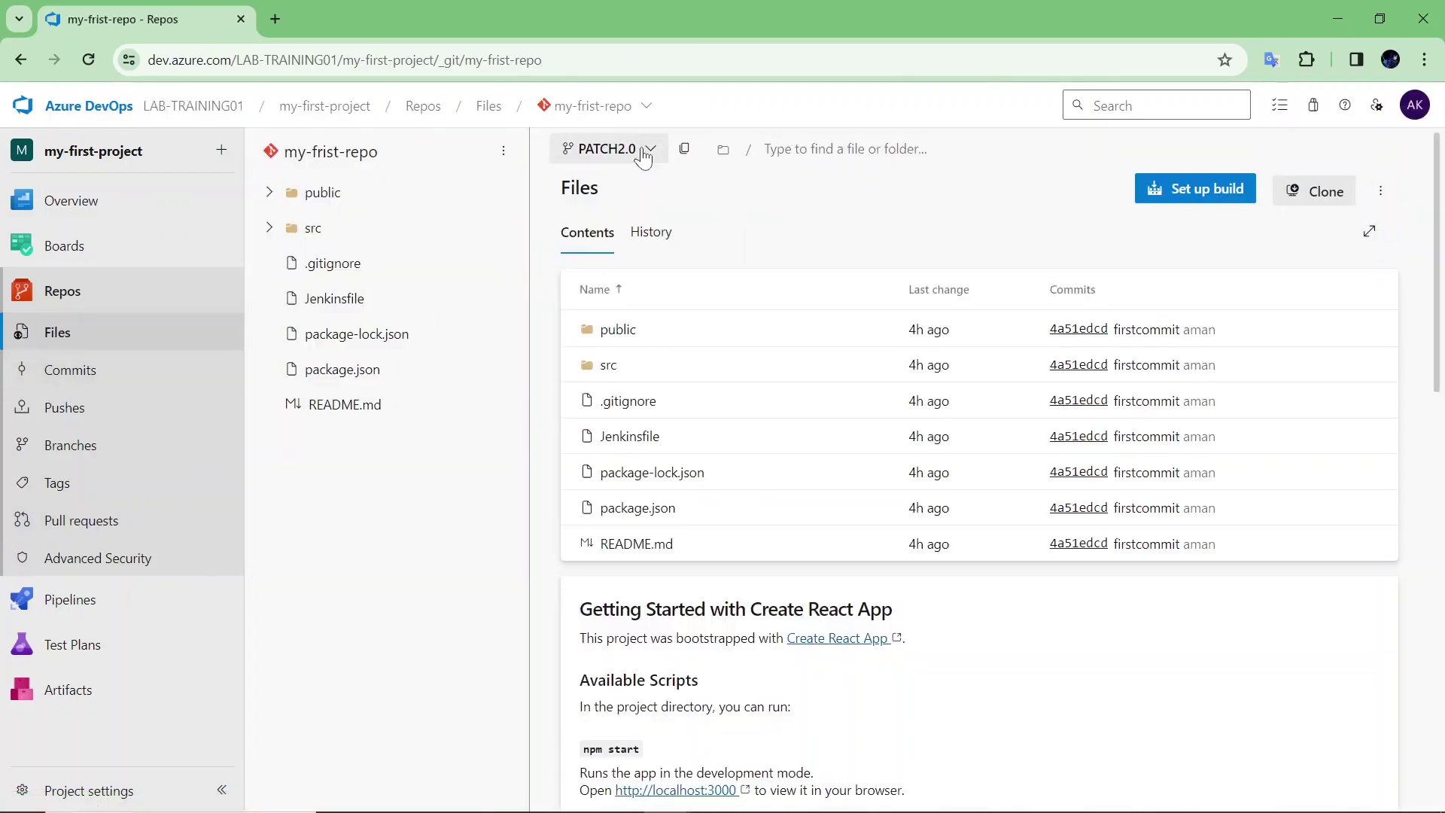
click(642, 150)
click(634, 322)
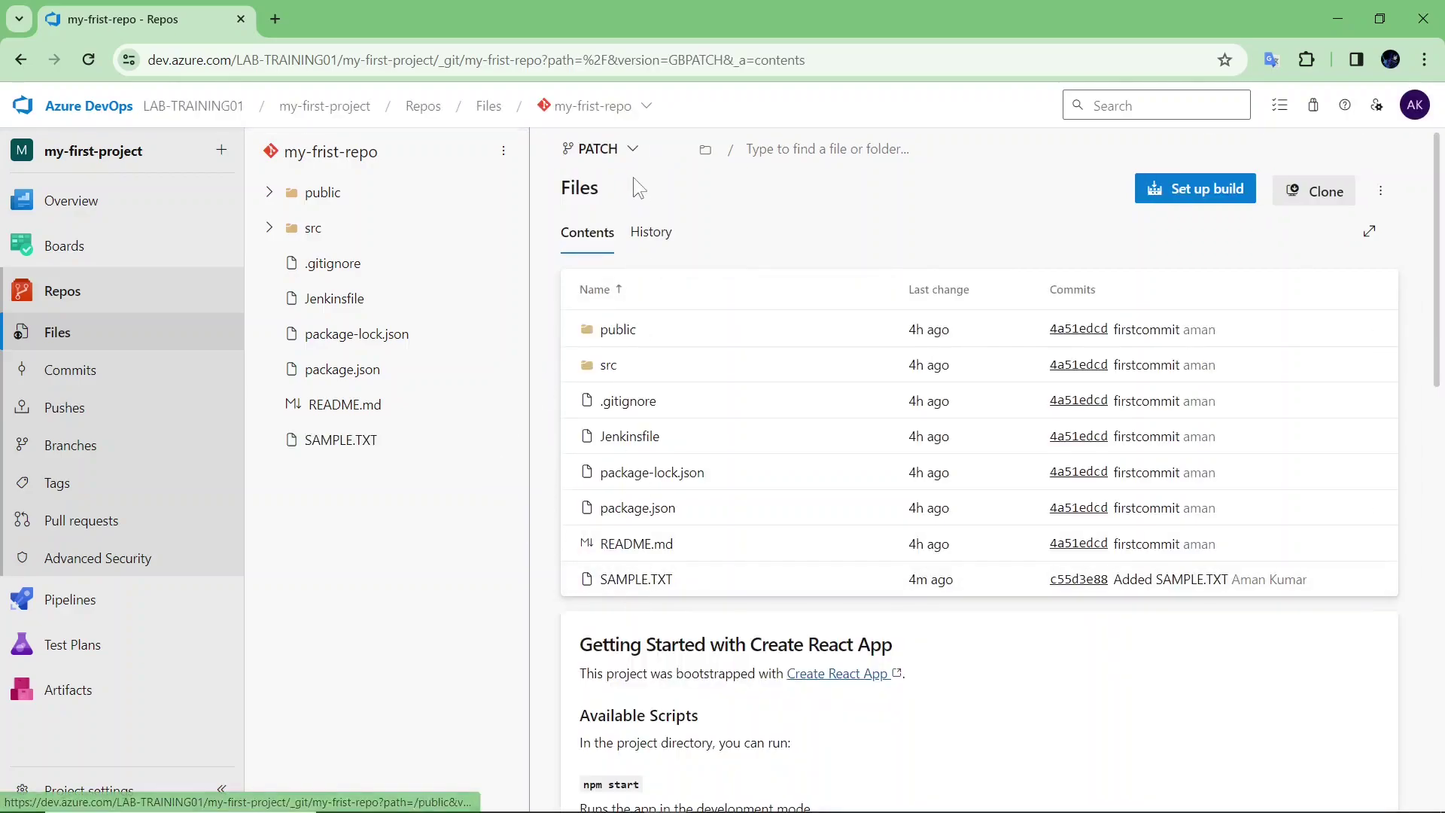
drag(670, 583, 335, 444)
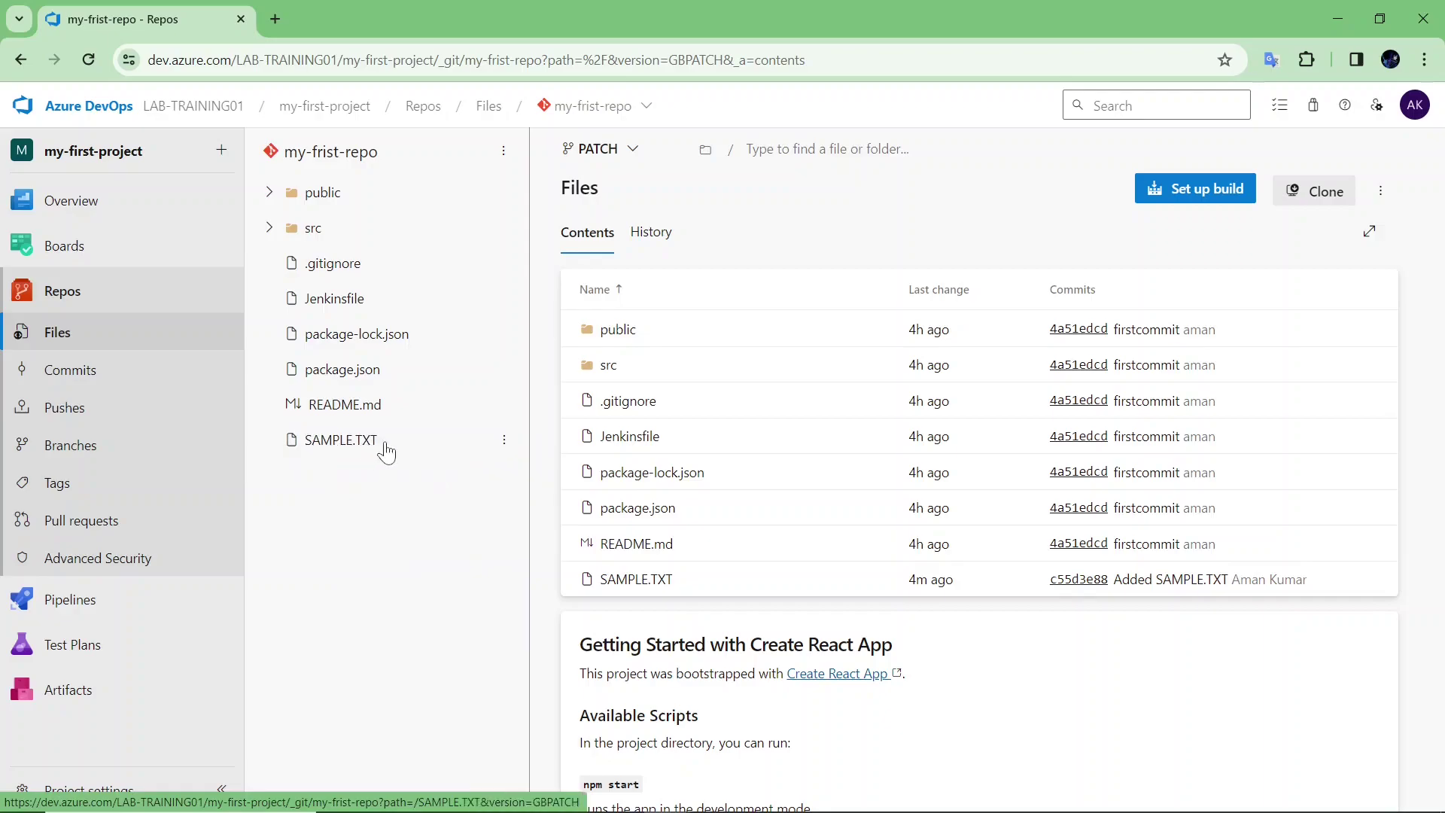
click(613, 578)
Switch to the main branch to check whether it contains SAMPLE.TXT, and list the available branches.
click(609, 147)
click(613, 256)
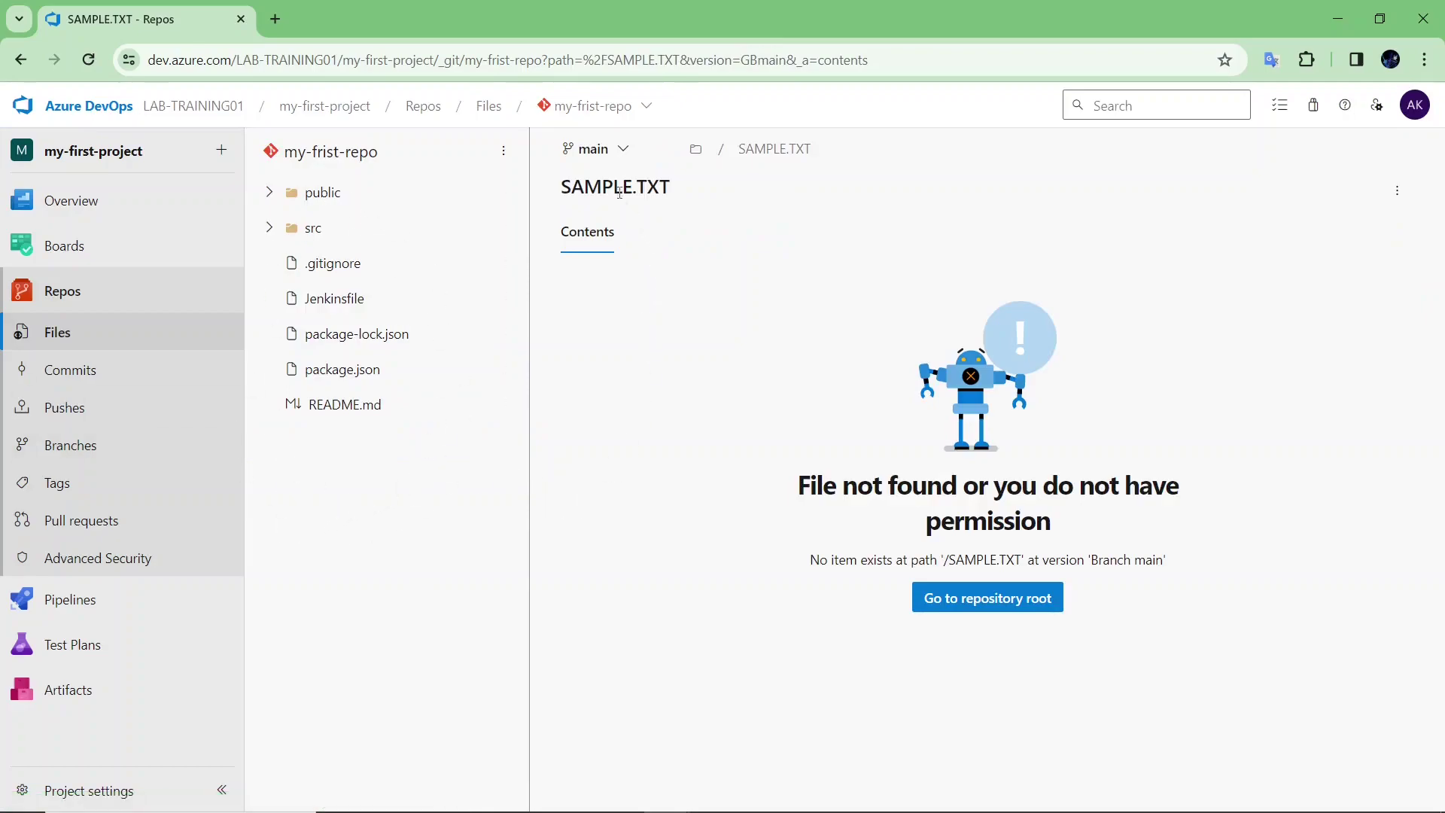
click(606, 150)
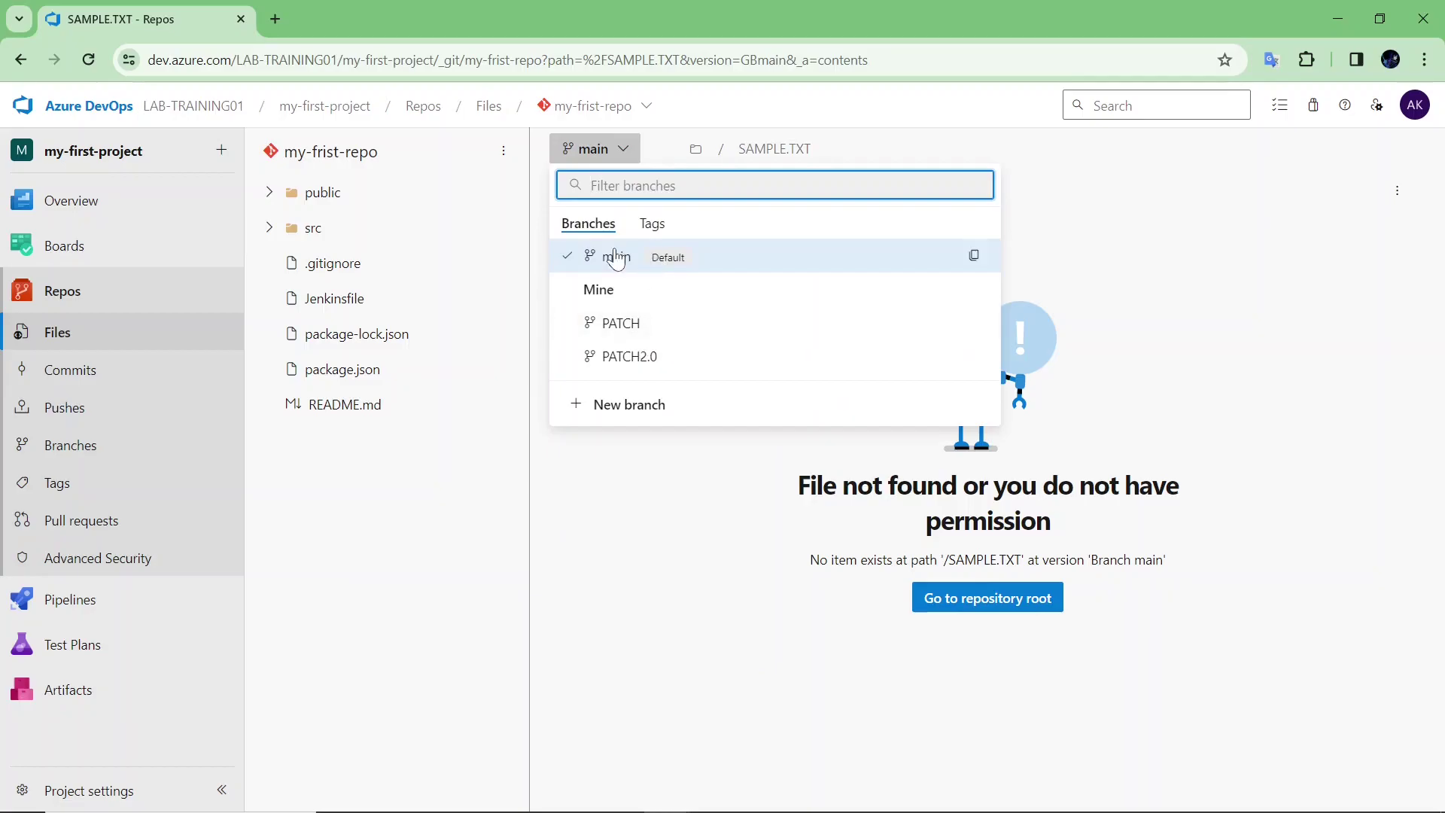
Start a new pull request with PATCH as the source branch and main as the target.
click(201, 517)
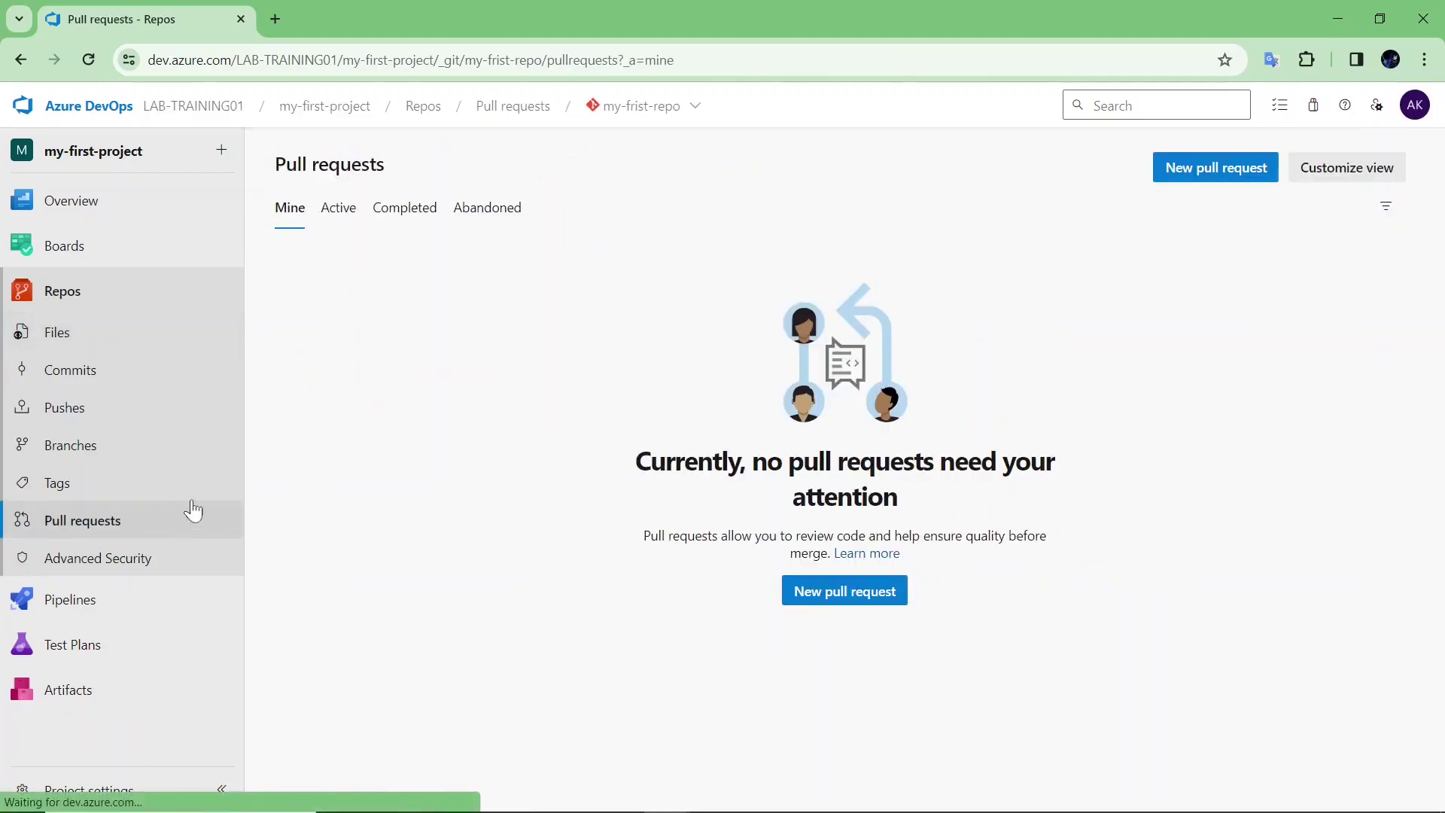
click(1172, 178)
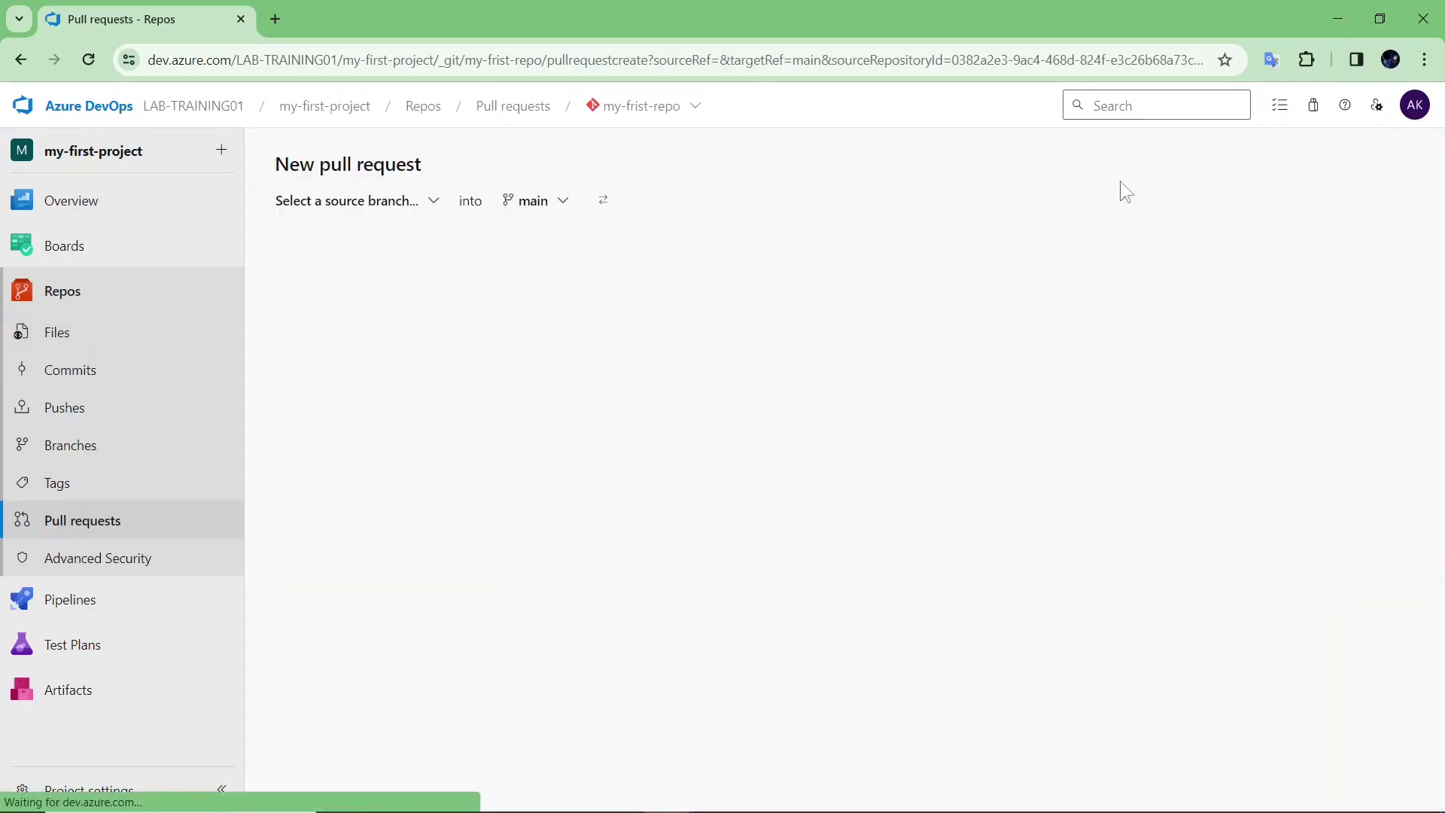
click(433, 200)
click(351, 309)
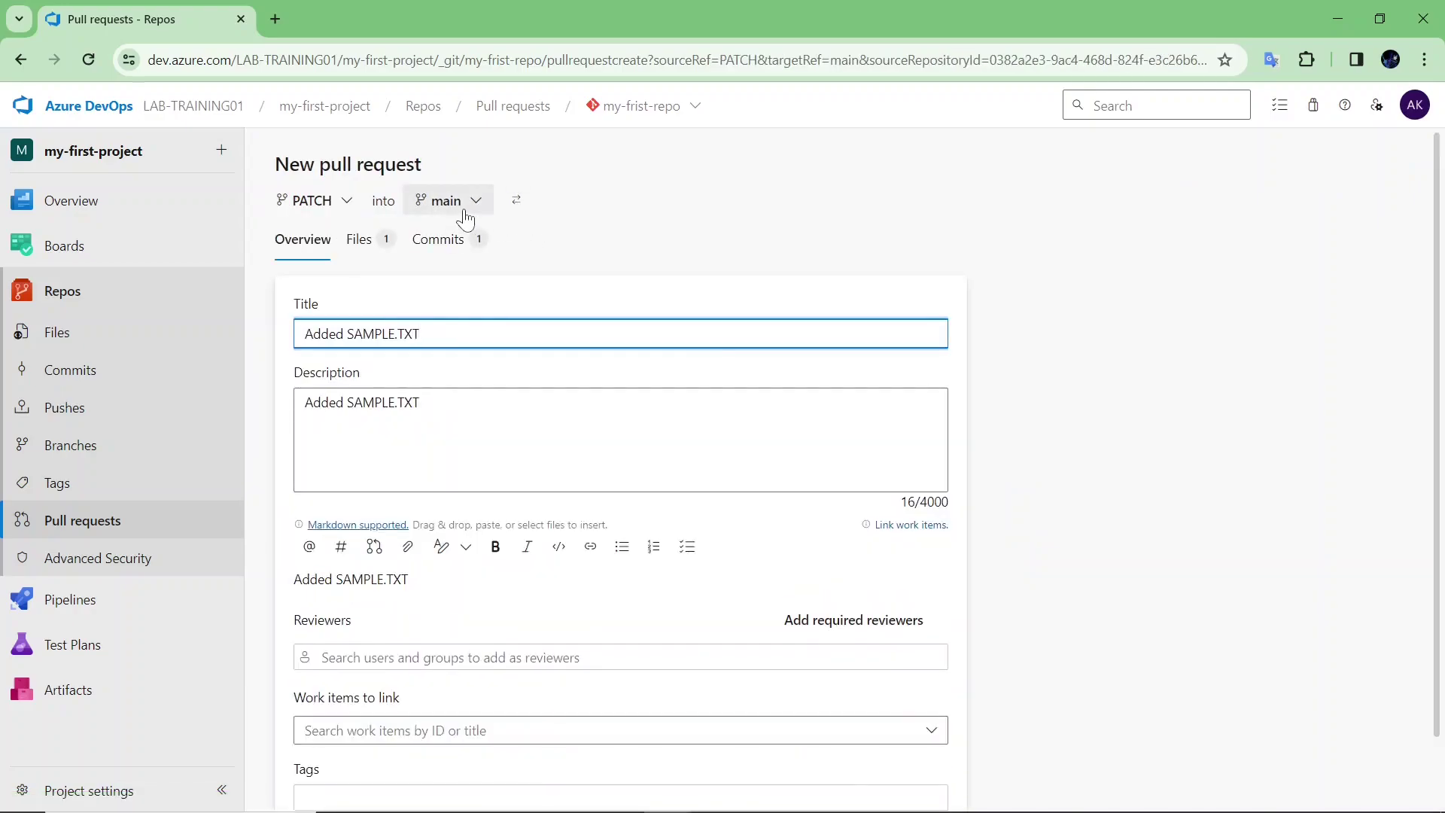
Open the repository files in a separate tab, compare the contents of PATCH and main, and return to the pull request form.
middle_click(147, 340)
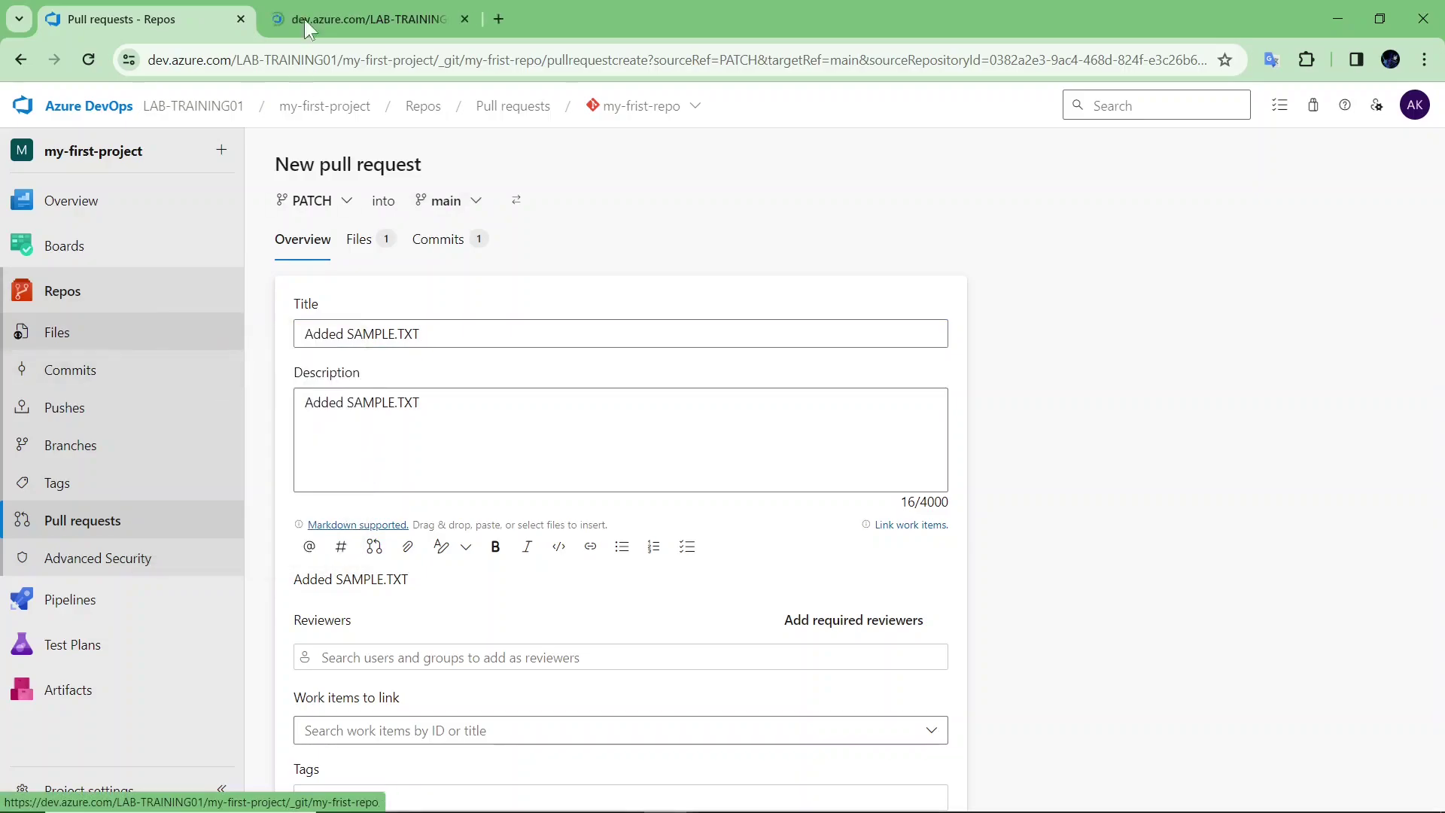
click(309, 21)
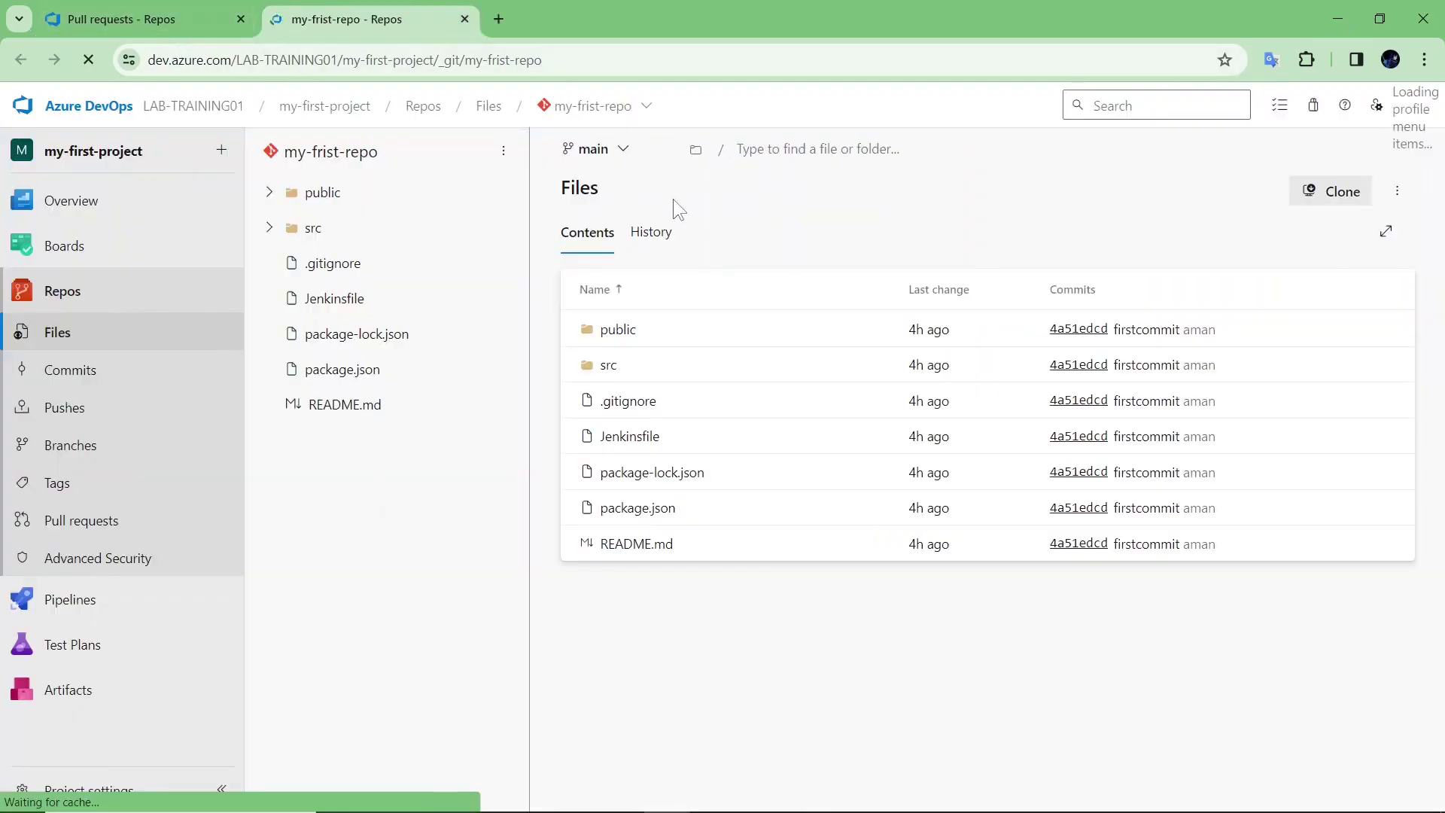
click(611, 157)
click(621, 323)
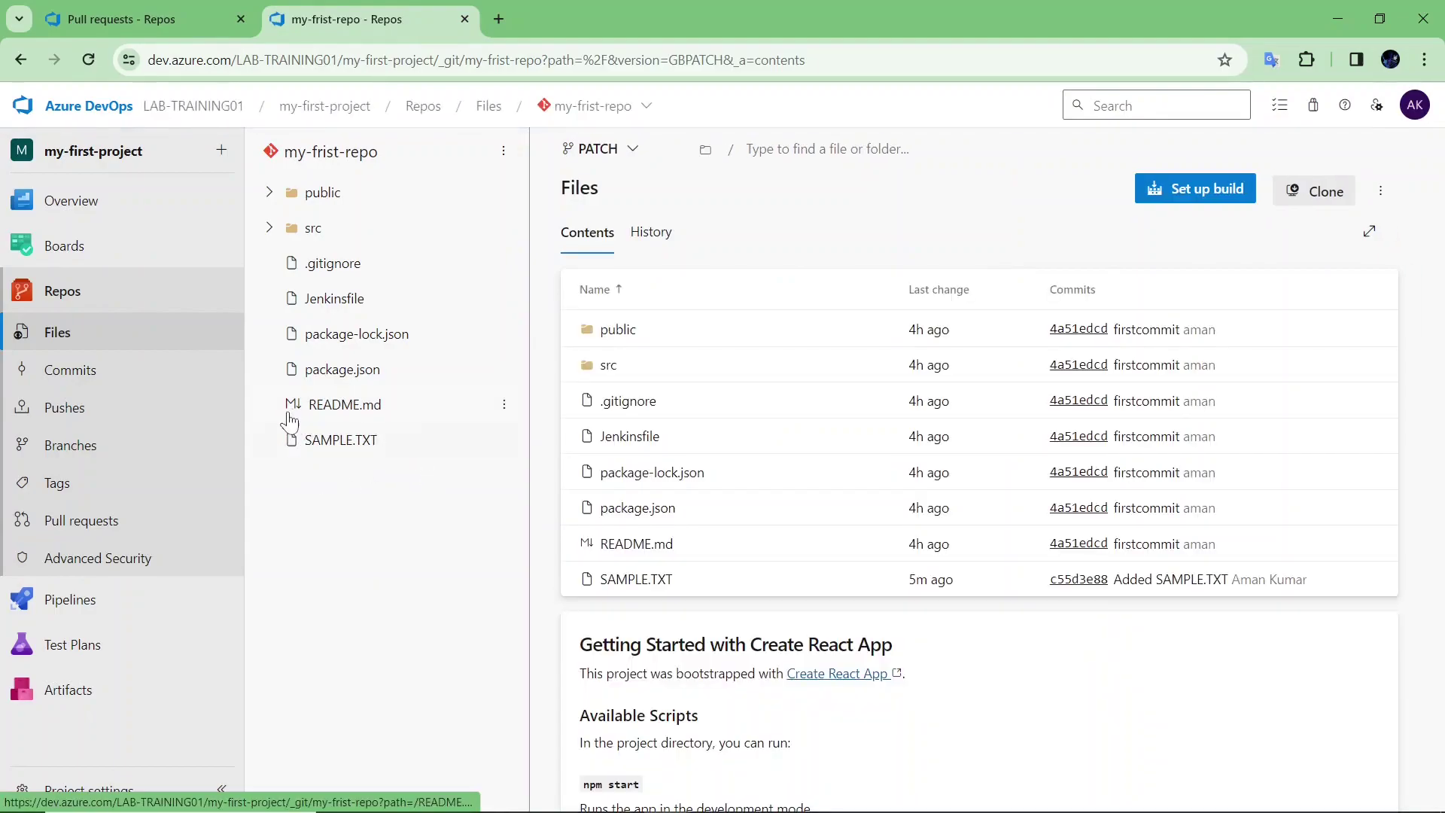
click(593, 150)
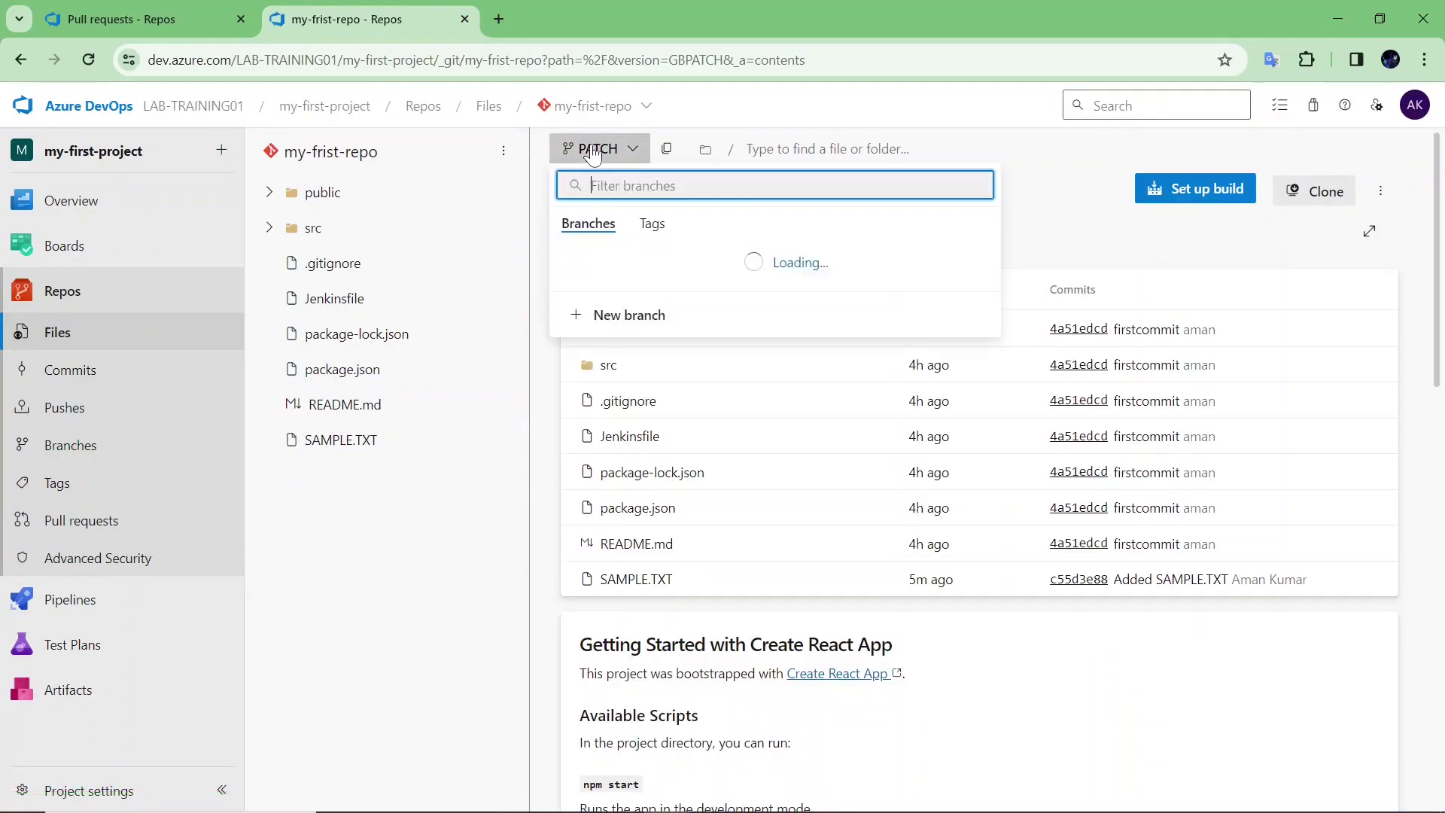
click(602, 250)
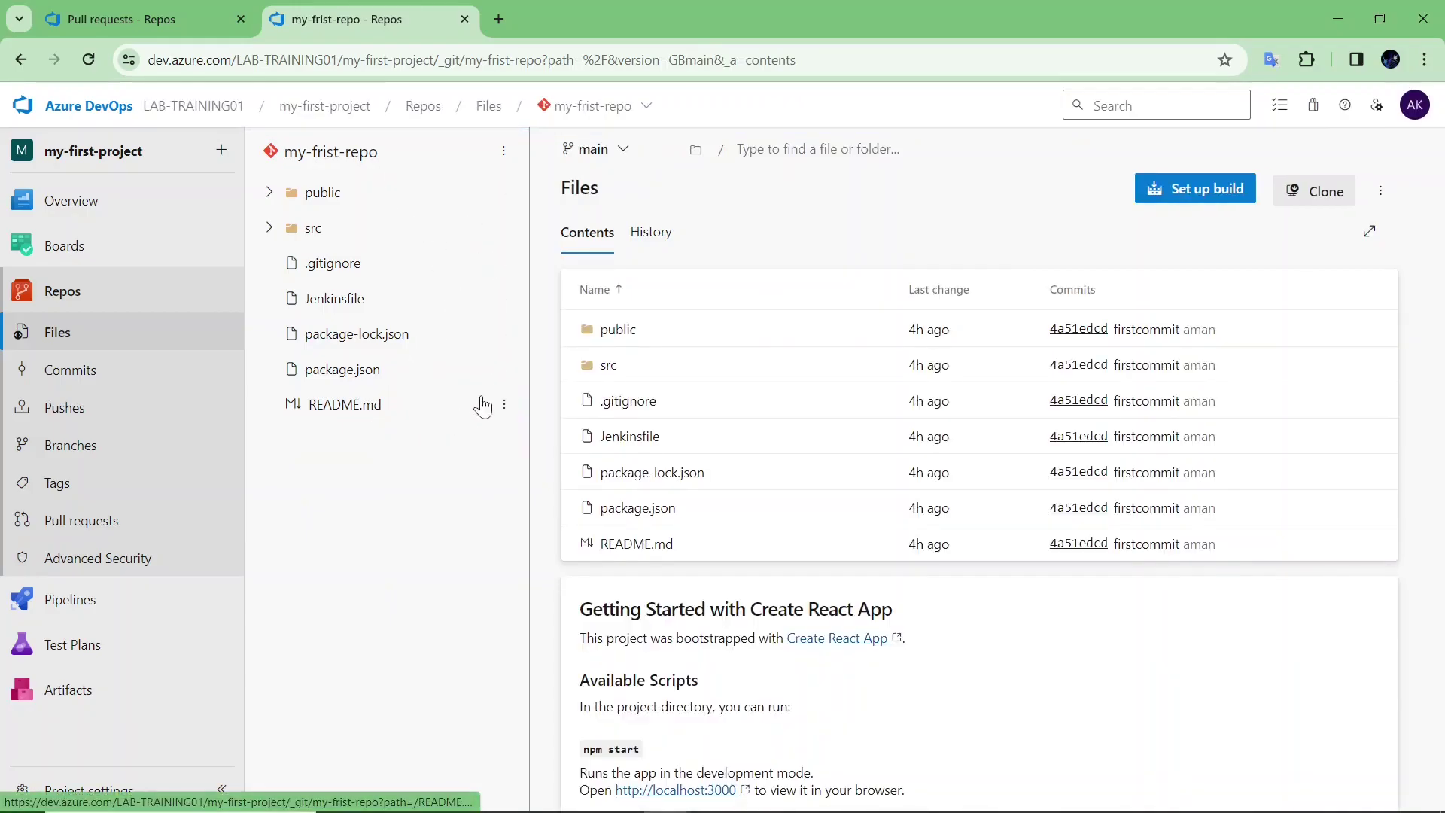
key(ctrl+shift+Tab)
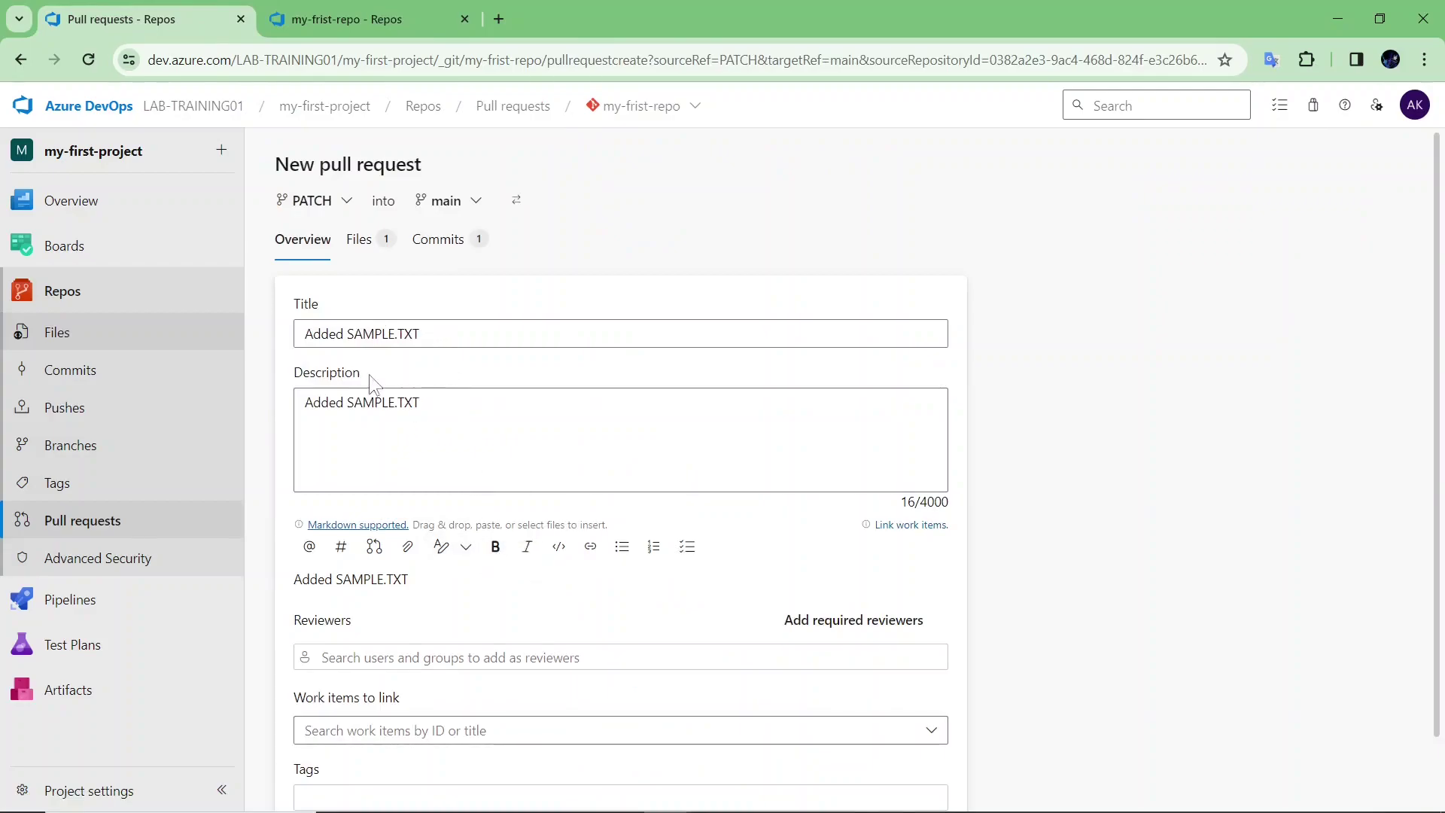
Create the PATCH-into-main pull request with the title and description "Added SAMPLE.TXT" and no reviewers.
scroll(410, 491, down, 1)
click(410, 576)
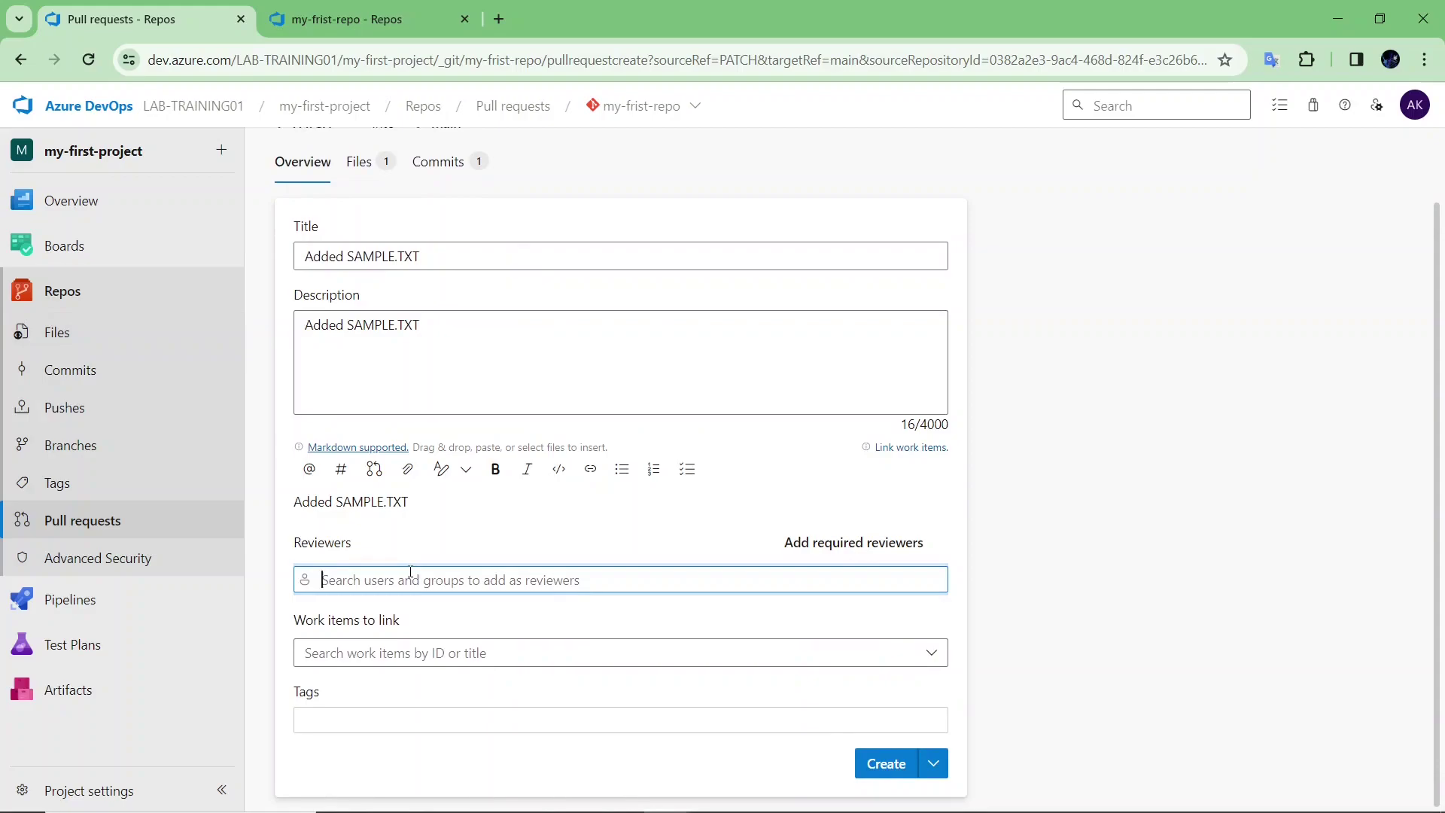
scroll(554, 283, up, 1)
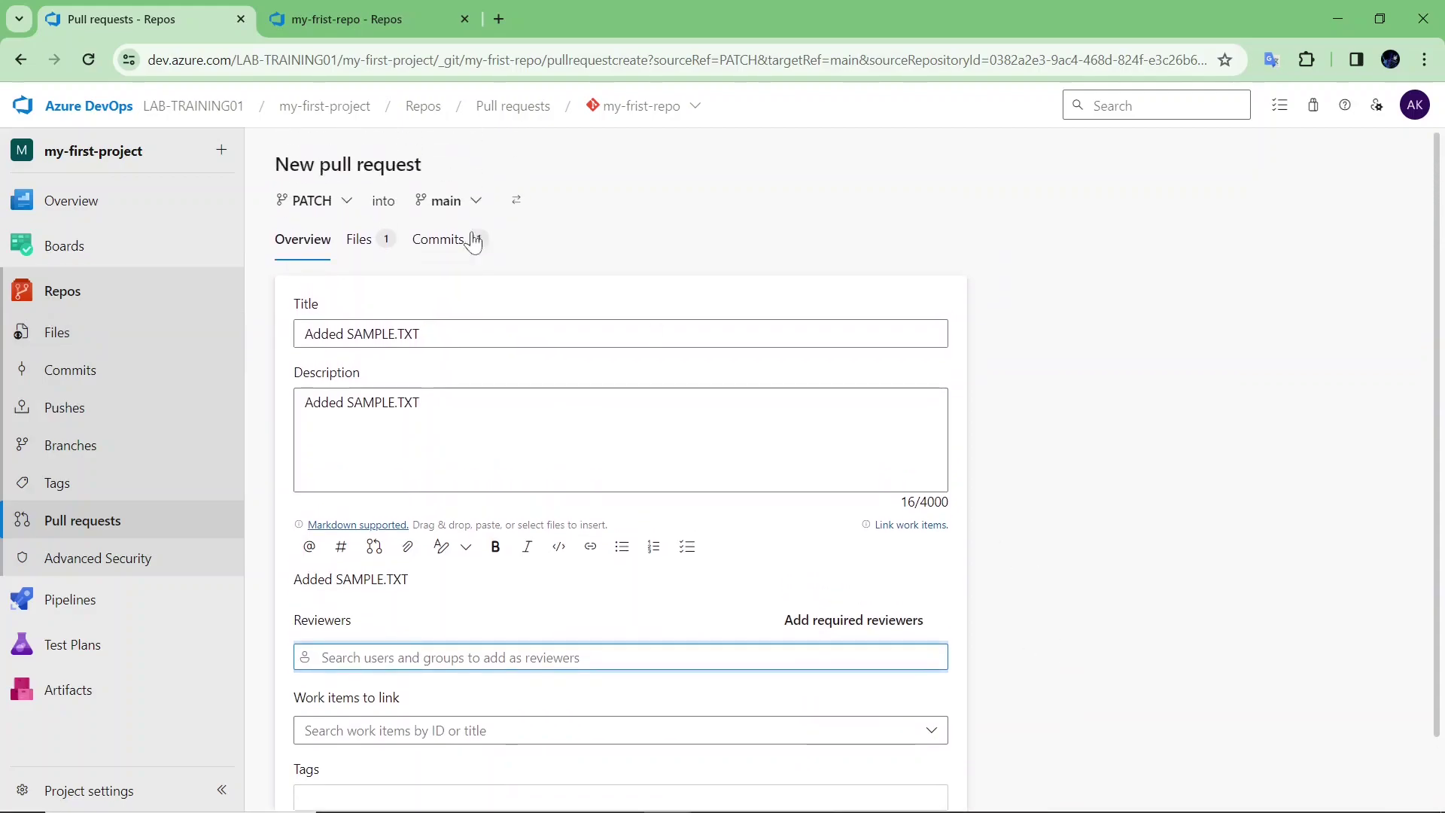
scroll(845, 552, down, 1)
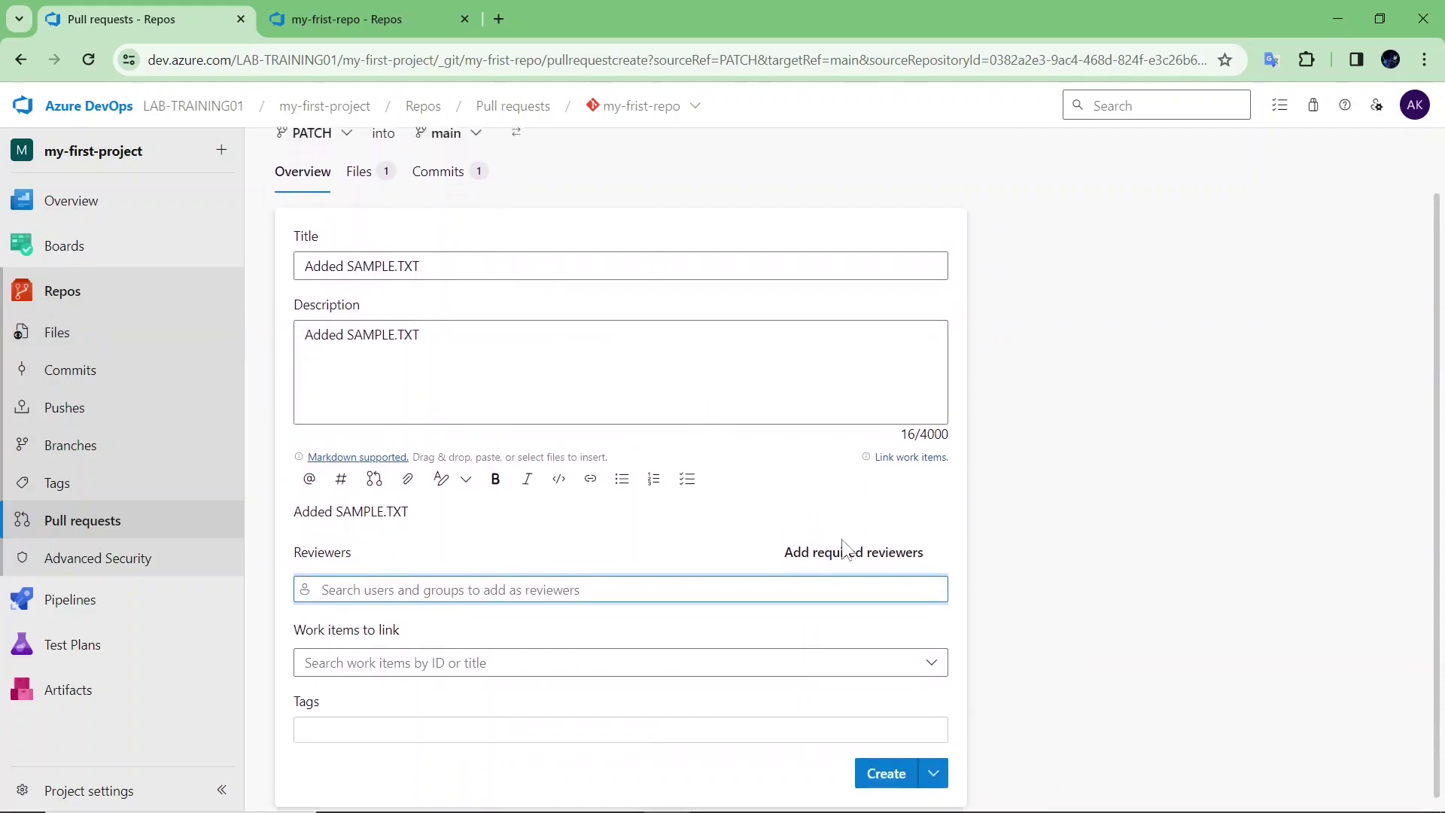
click(888, 763)
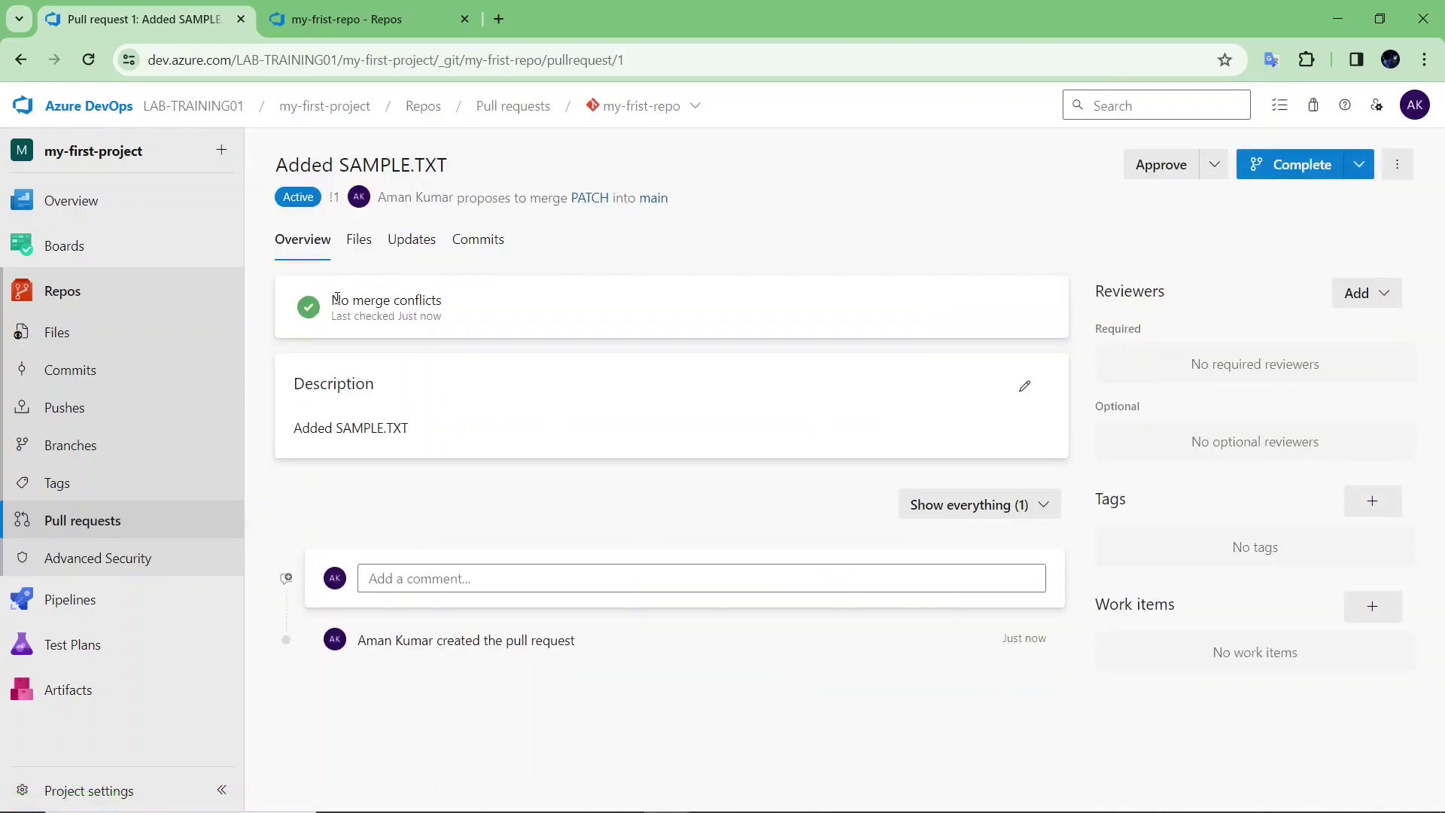
Complete the pull request using the Merge (no fast forward) type, with associated work items completed after merging.
click(1286, 183)
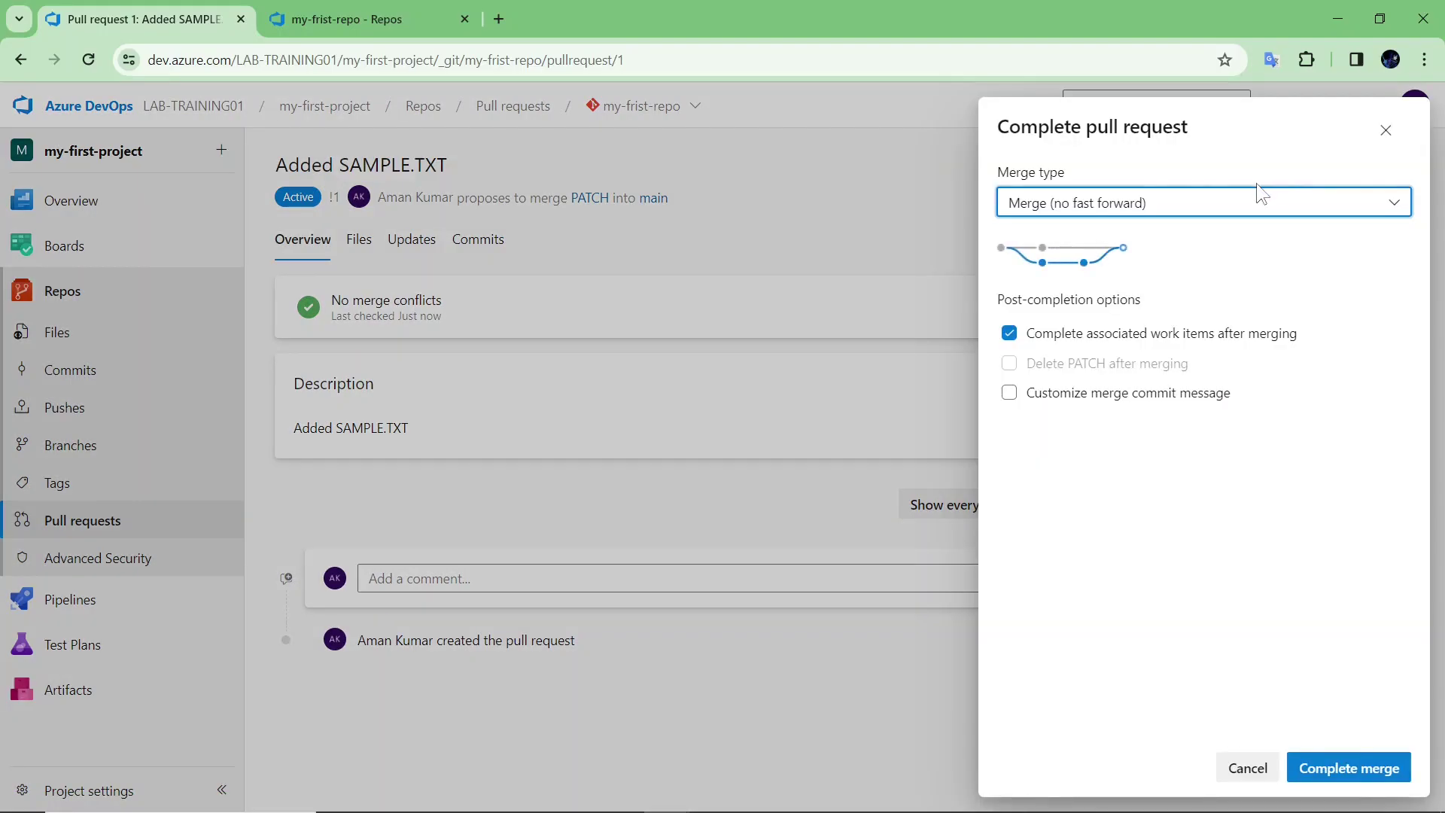
click(1305, 766)
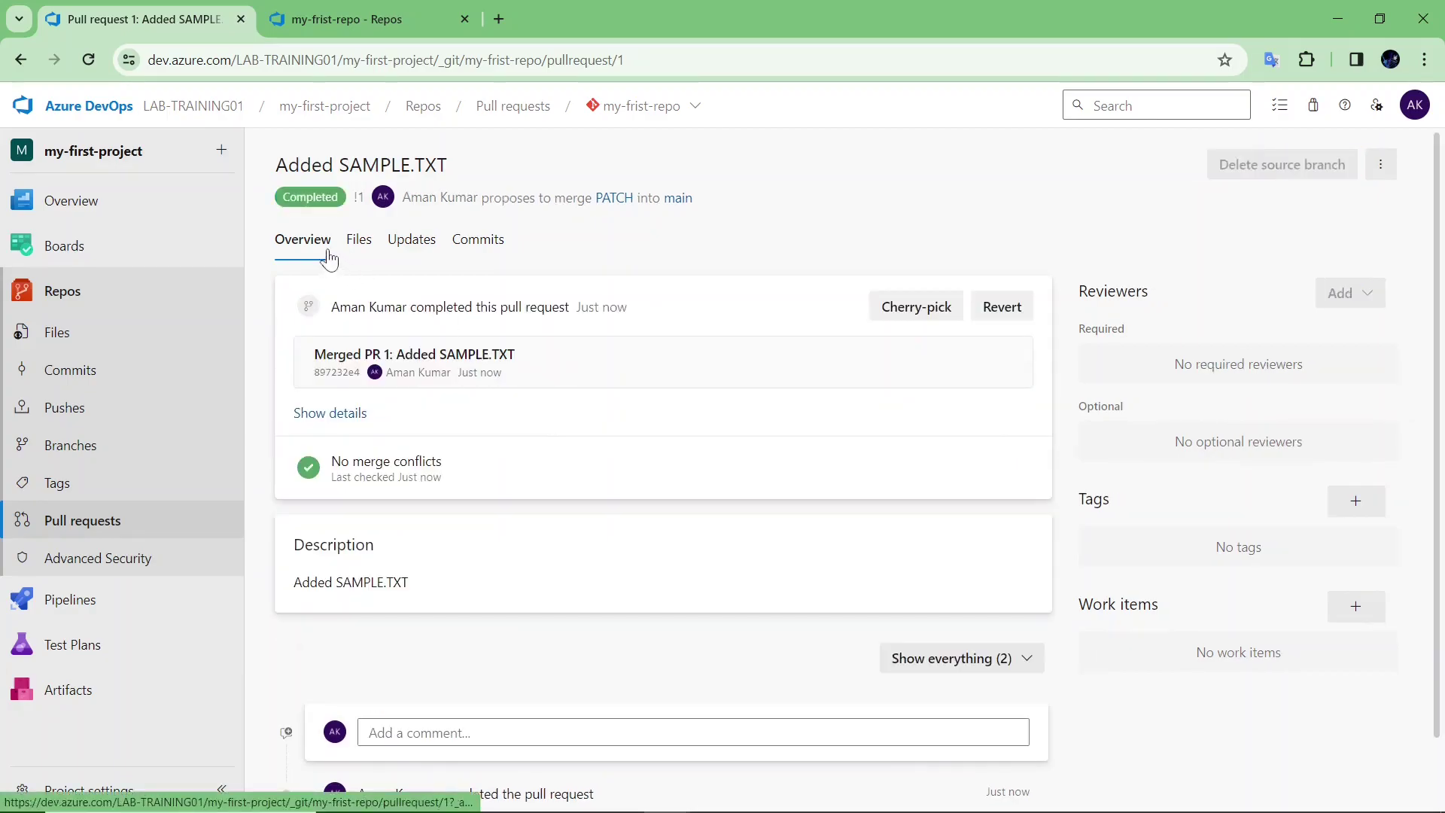
Leave the completed pull request and open the repository's files on the main branch.
click(151, 346)
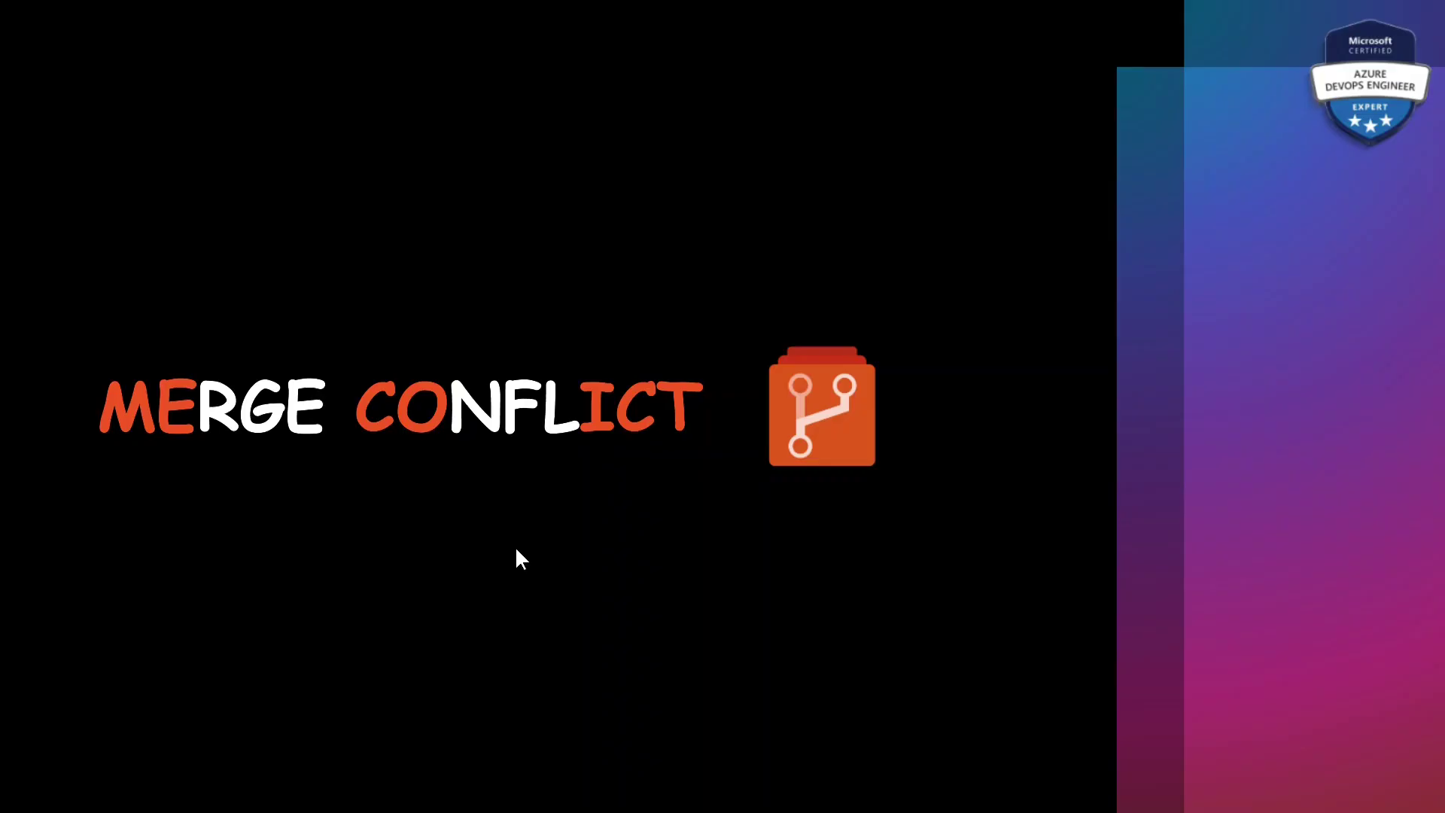
key(Right)
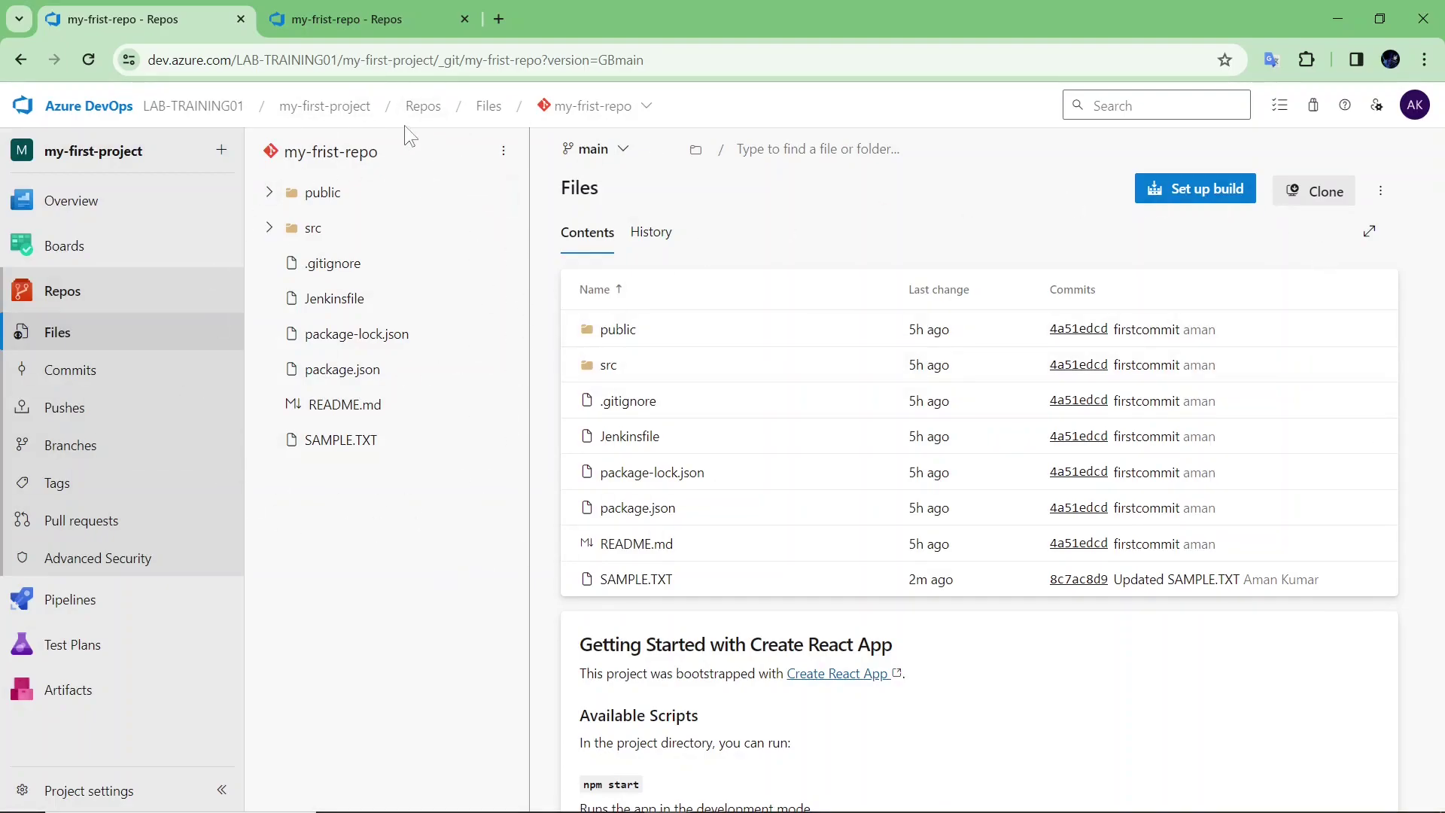
Open SAMPLE.TXT on the main branch and enlarge its text for reading.
click(357, 450)
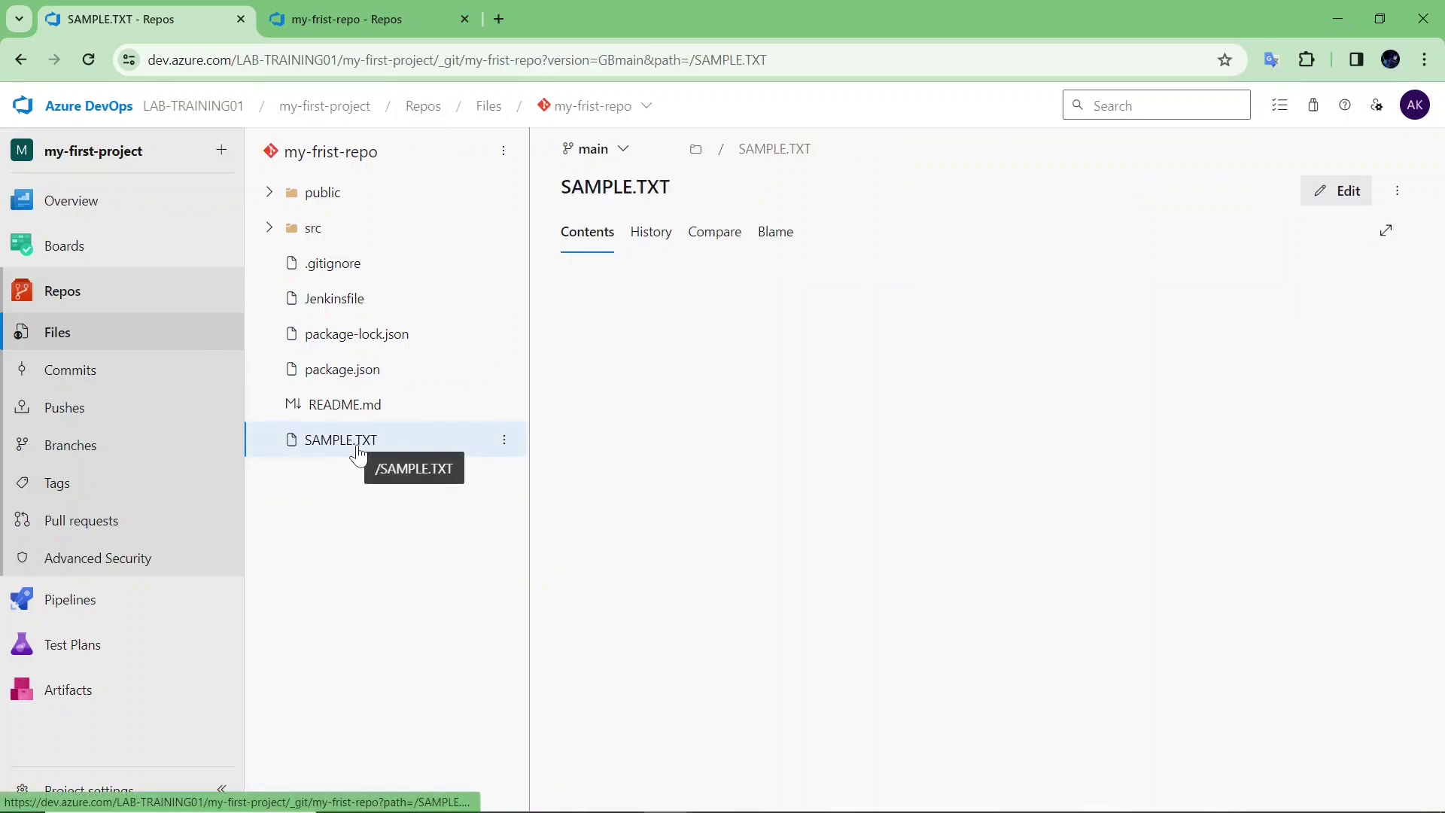
click(664, 321)
scroll(716, 338, up, 9)
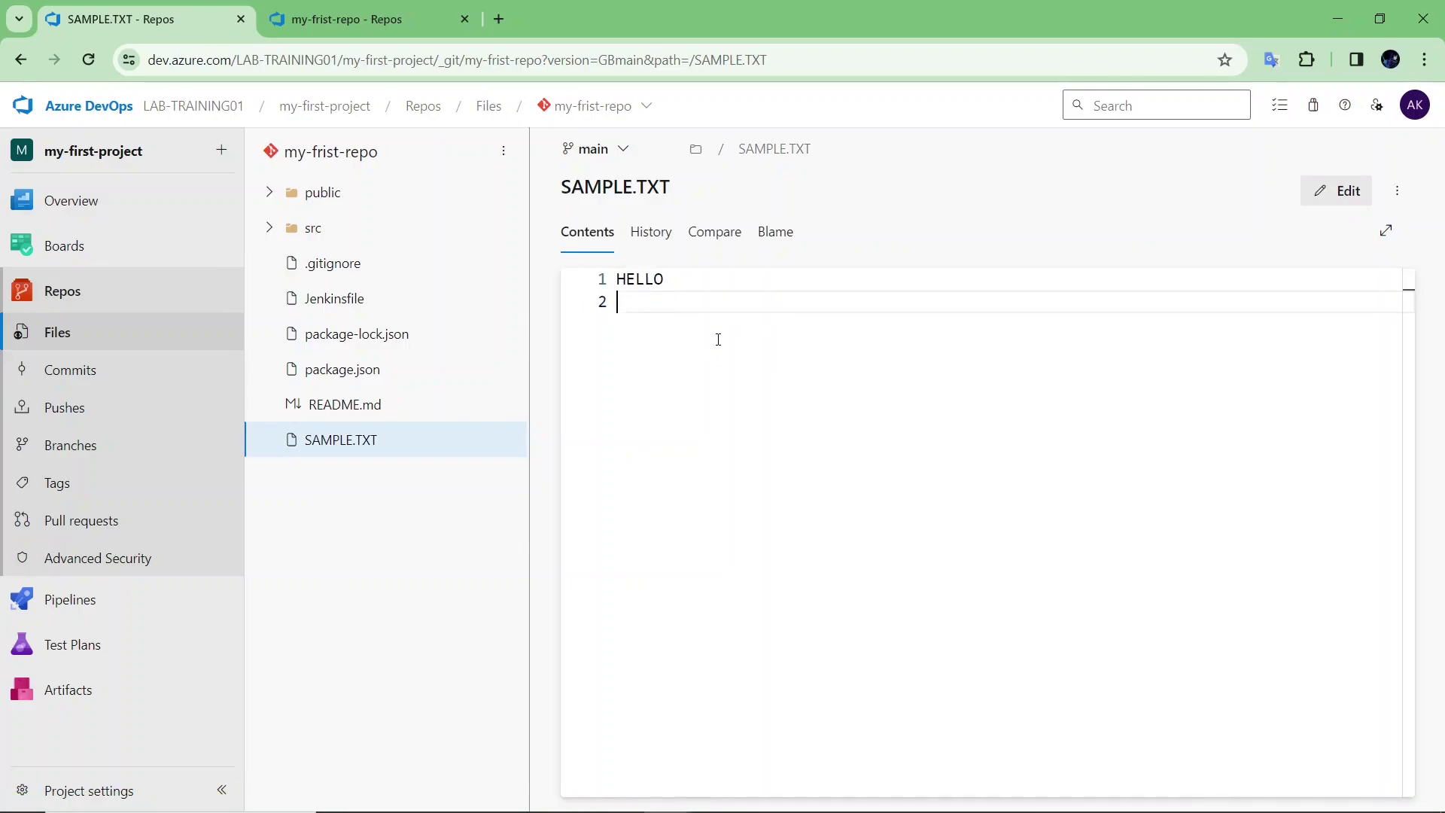
click(719, 276)
double_click(718, 276)
click(668, 321)
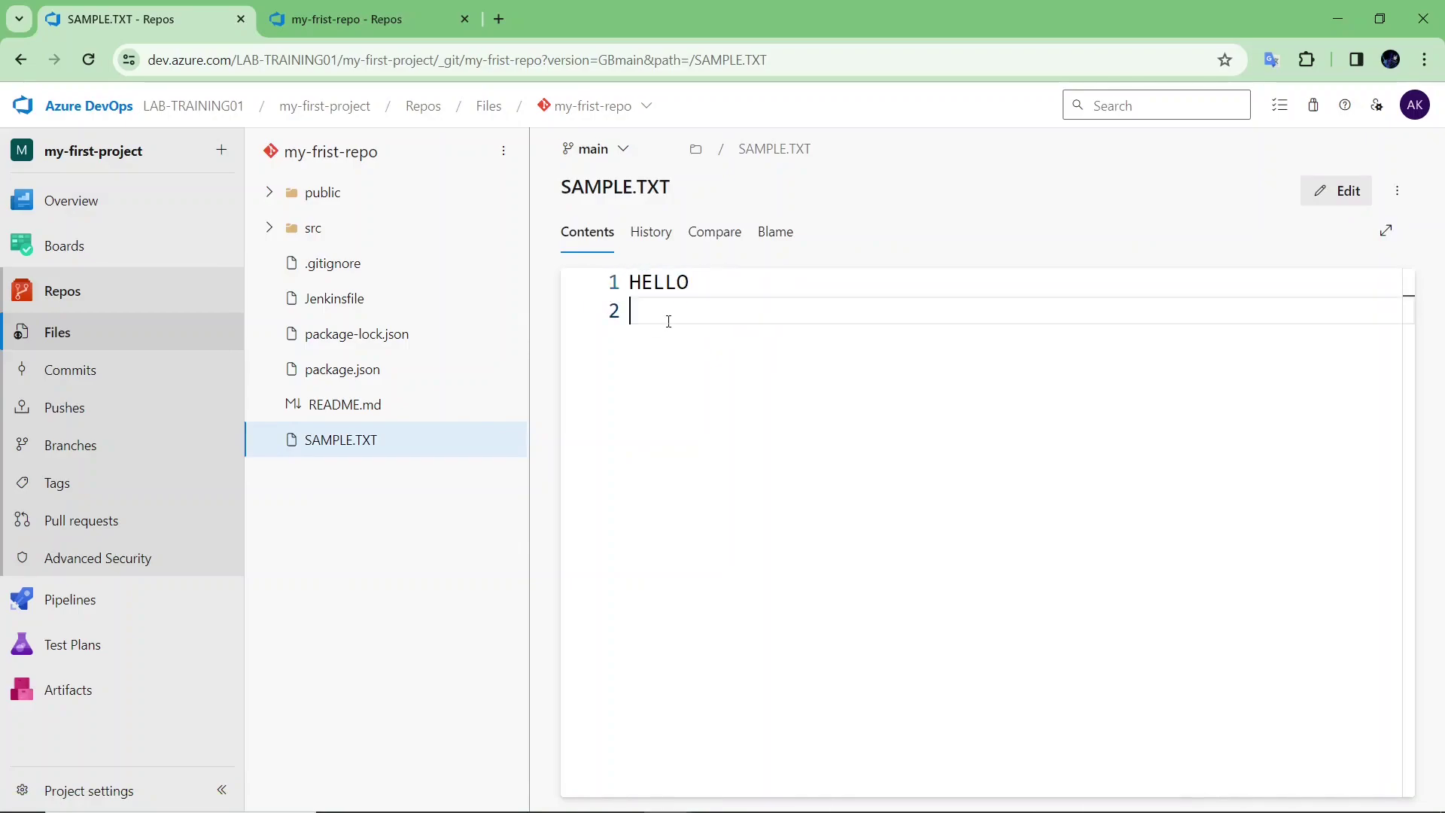
Add "server repo" as the second line of SAMPLE.TXT and commit it to main with the comment "Updated SAMPLE.TXT".
click(1336, 191)
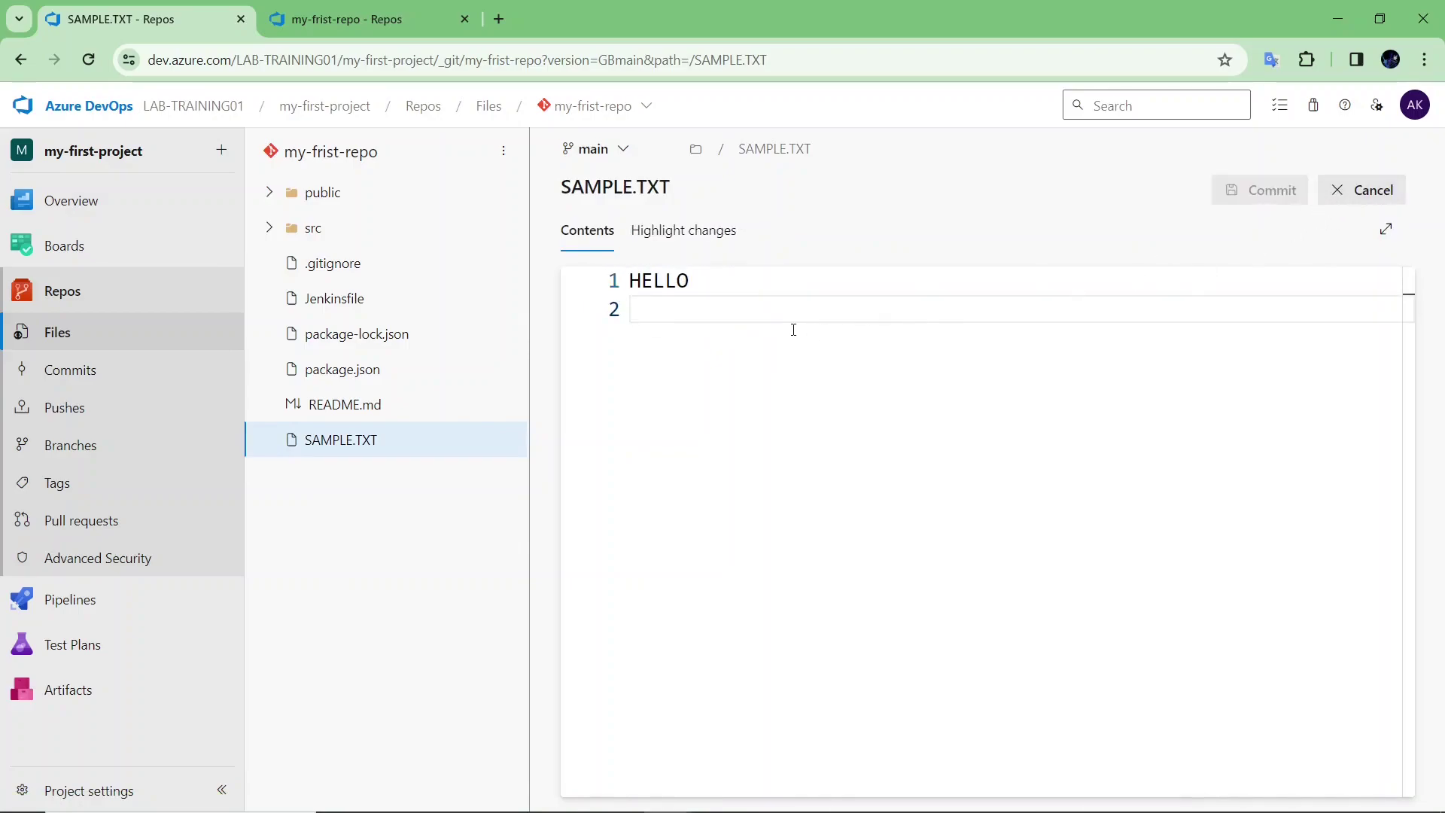
text(server r)
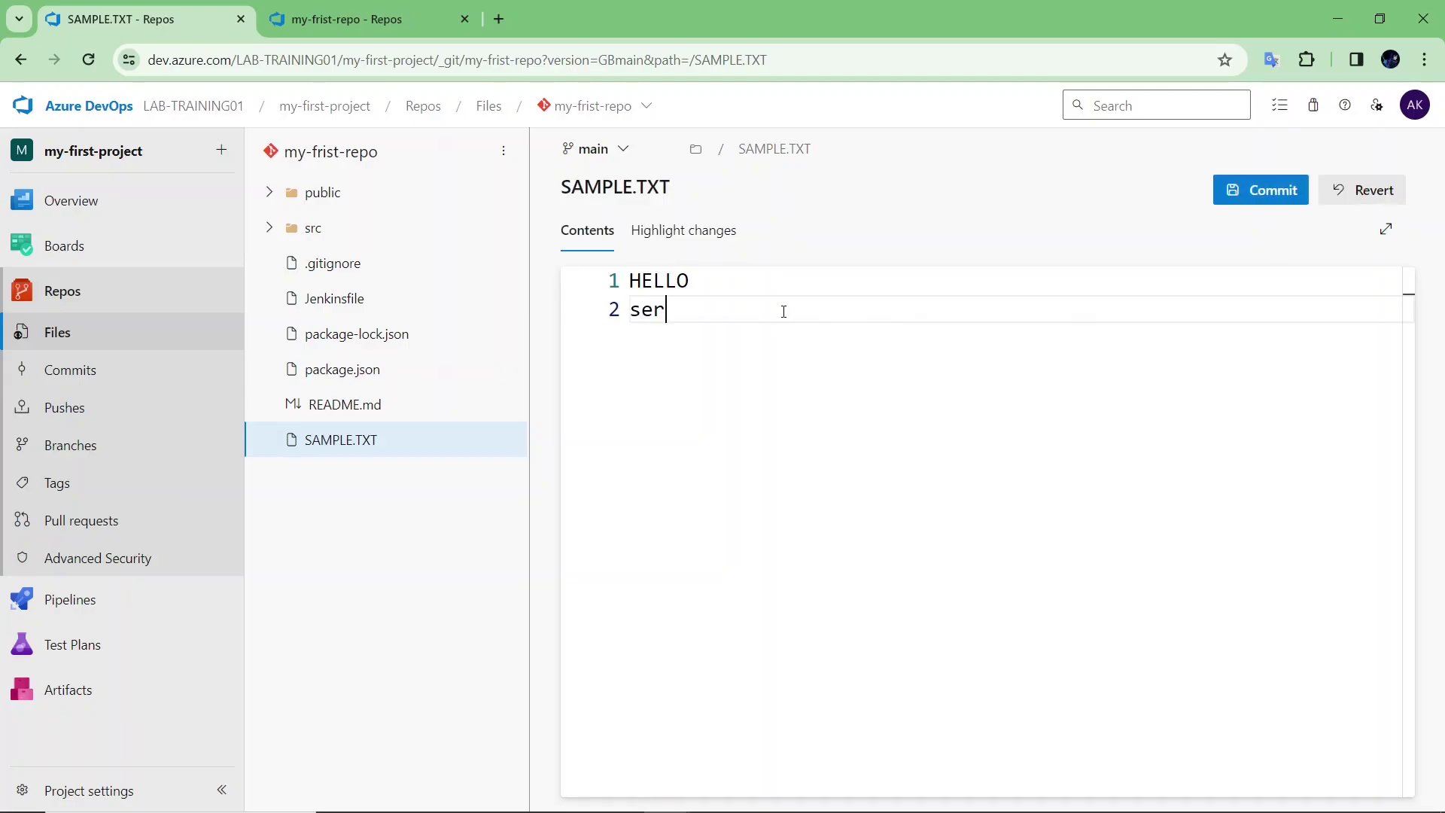
text(epo)
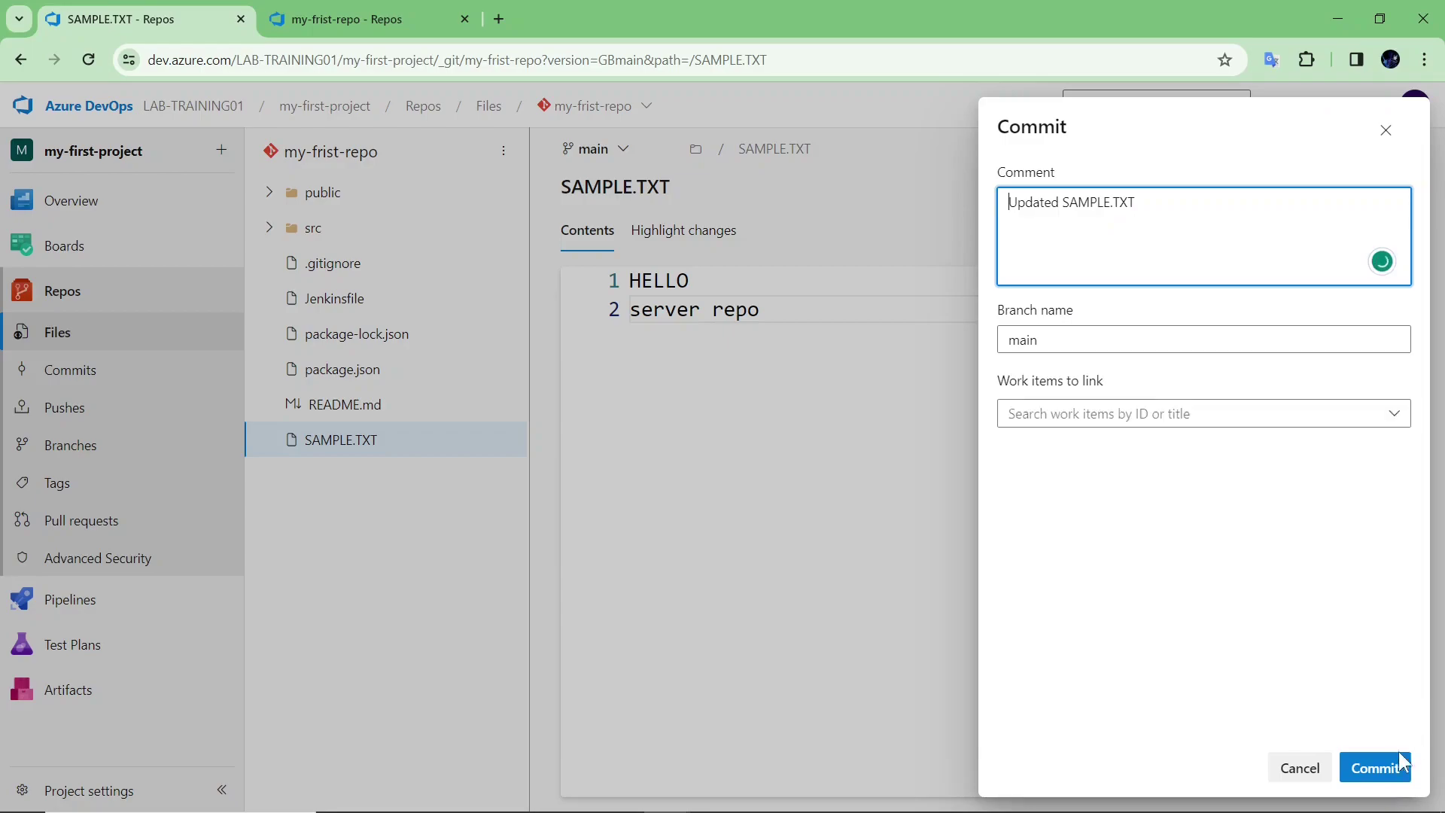
click(1374, 766)
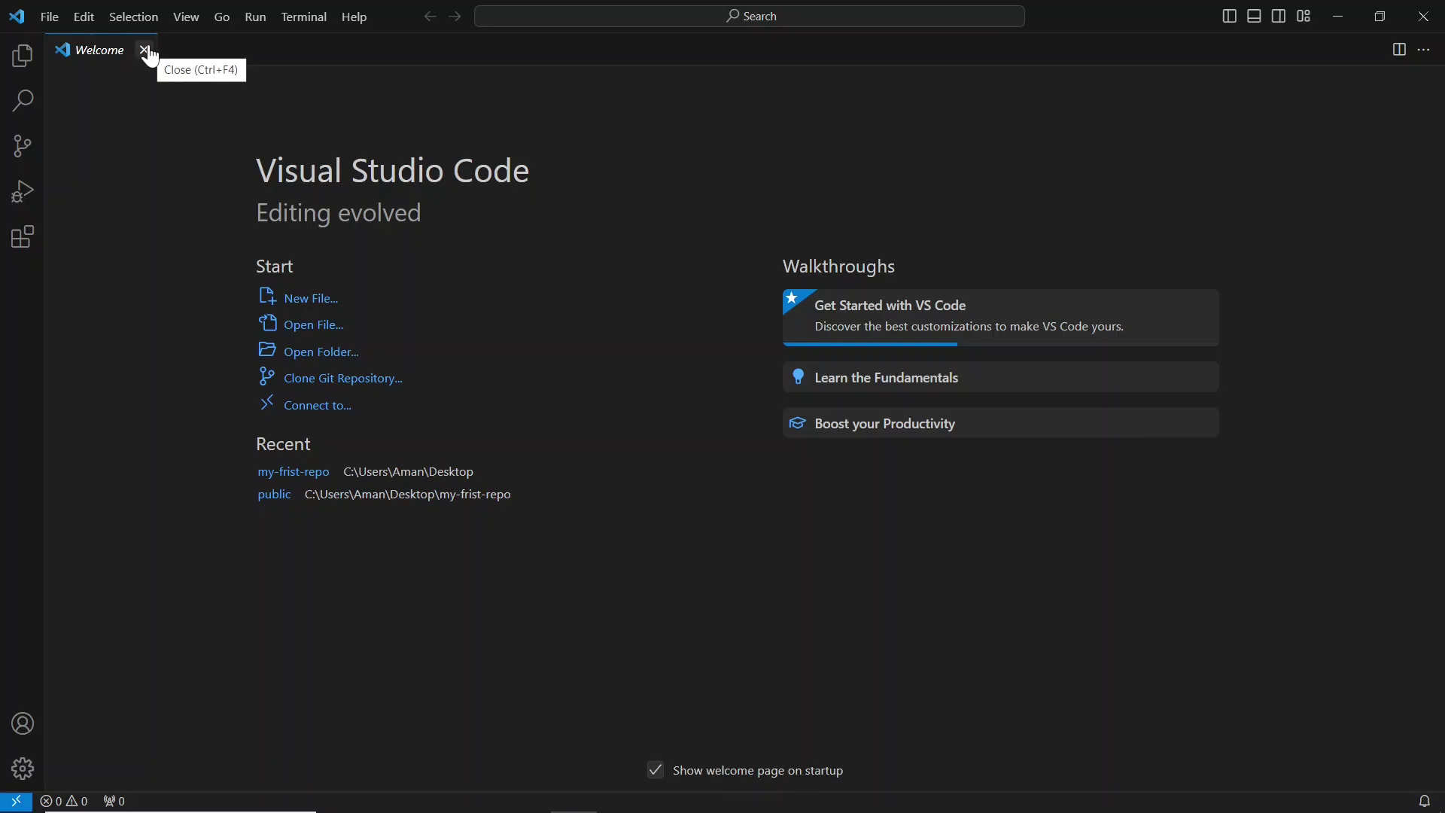
Switch to Visual Studio Code and open the my-frist-repo folder from the Desktop.
click(57, 16)
click(111, 154)
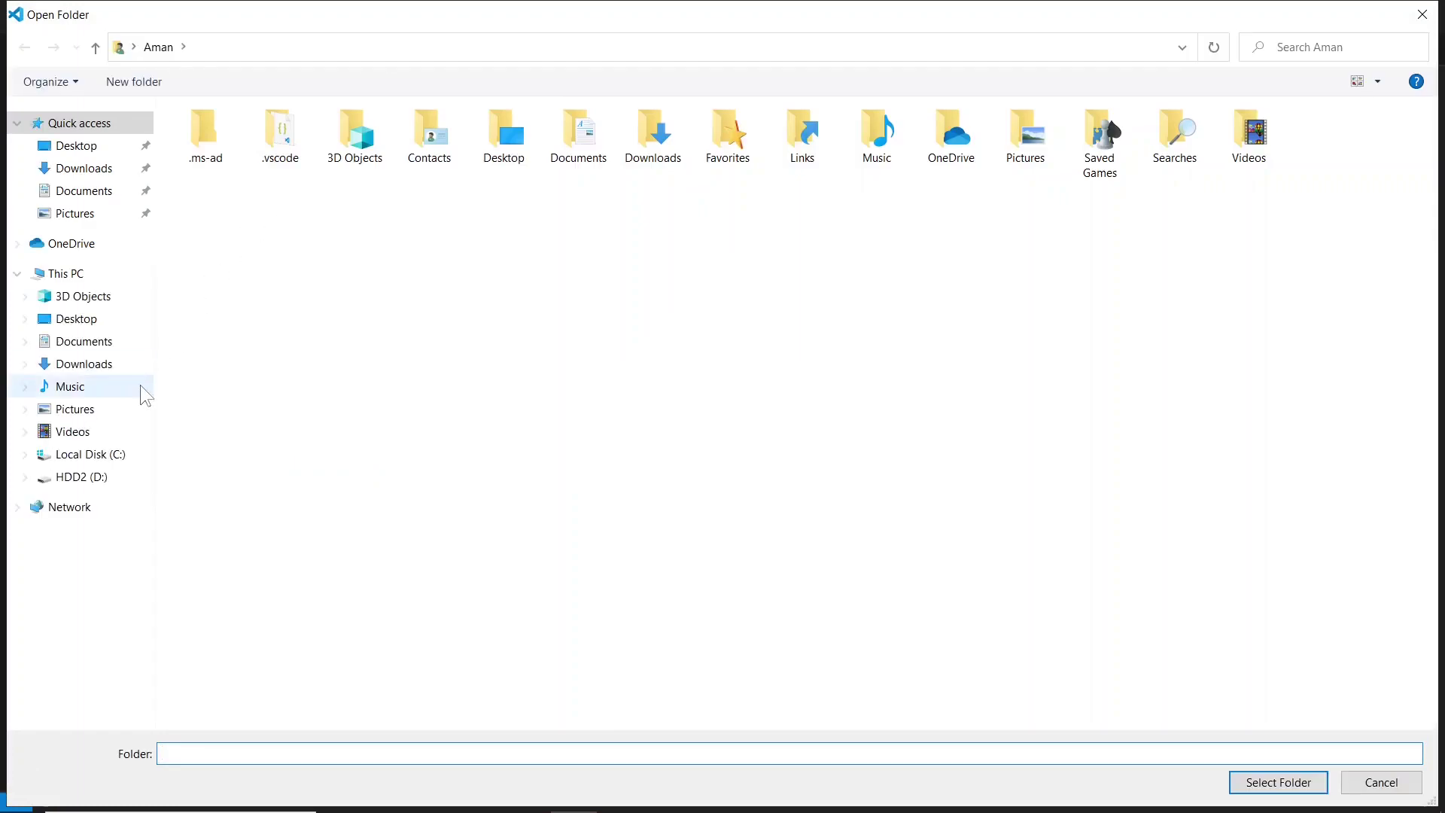
click(119, 319)
double_click(226, 138)
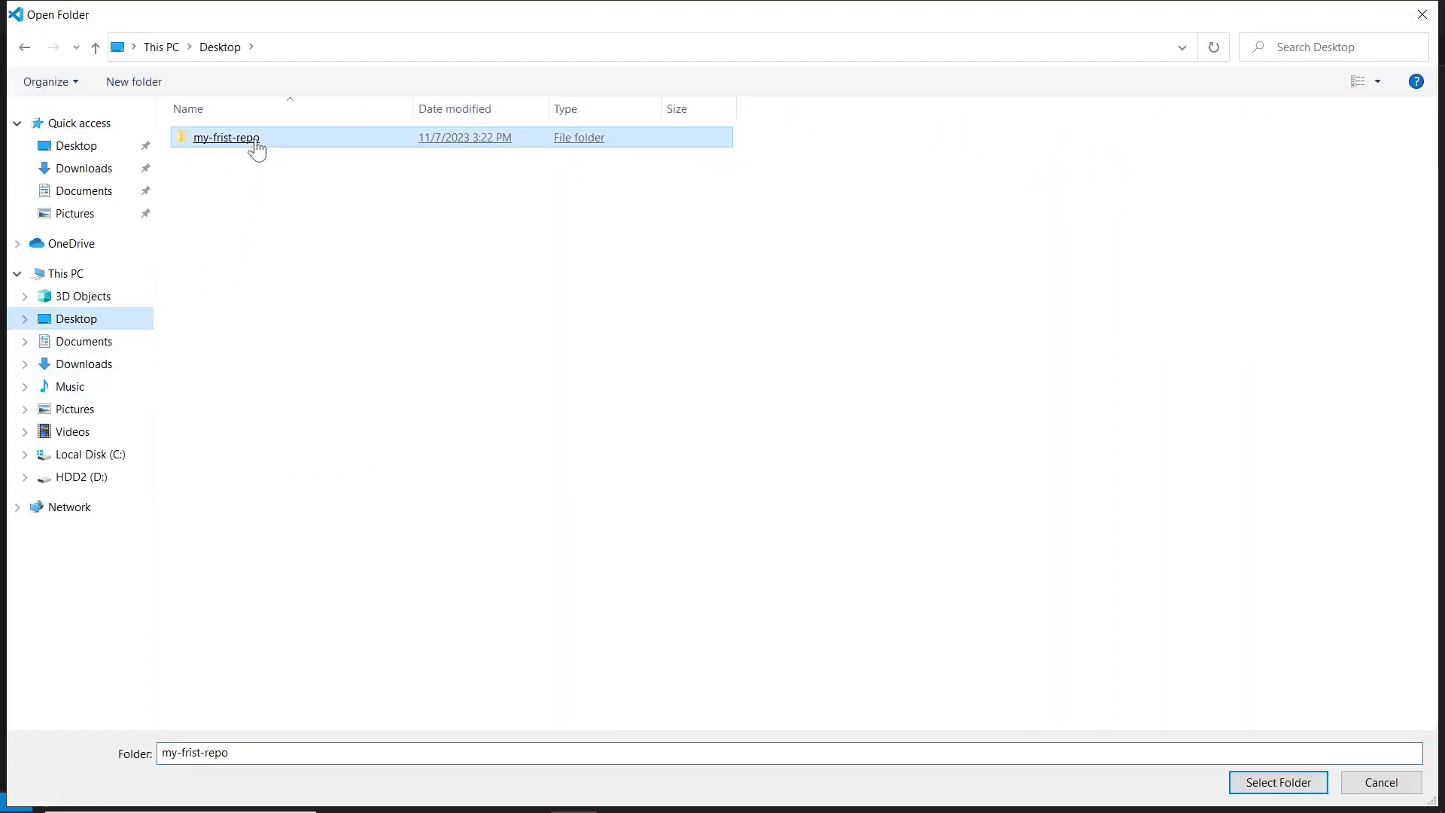
click(1278, 782)
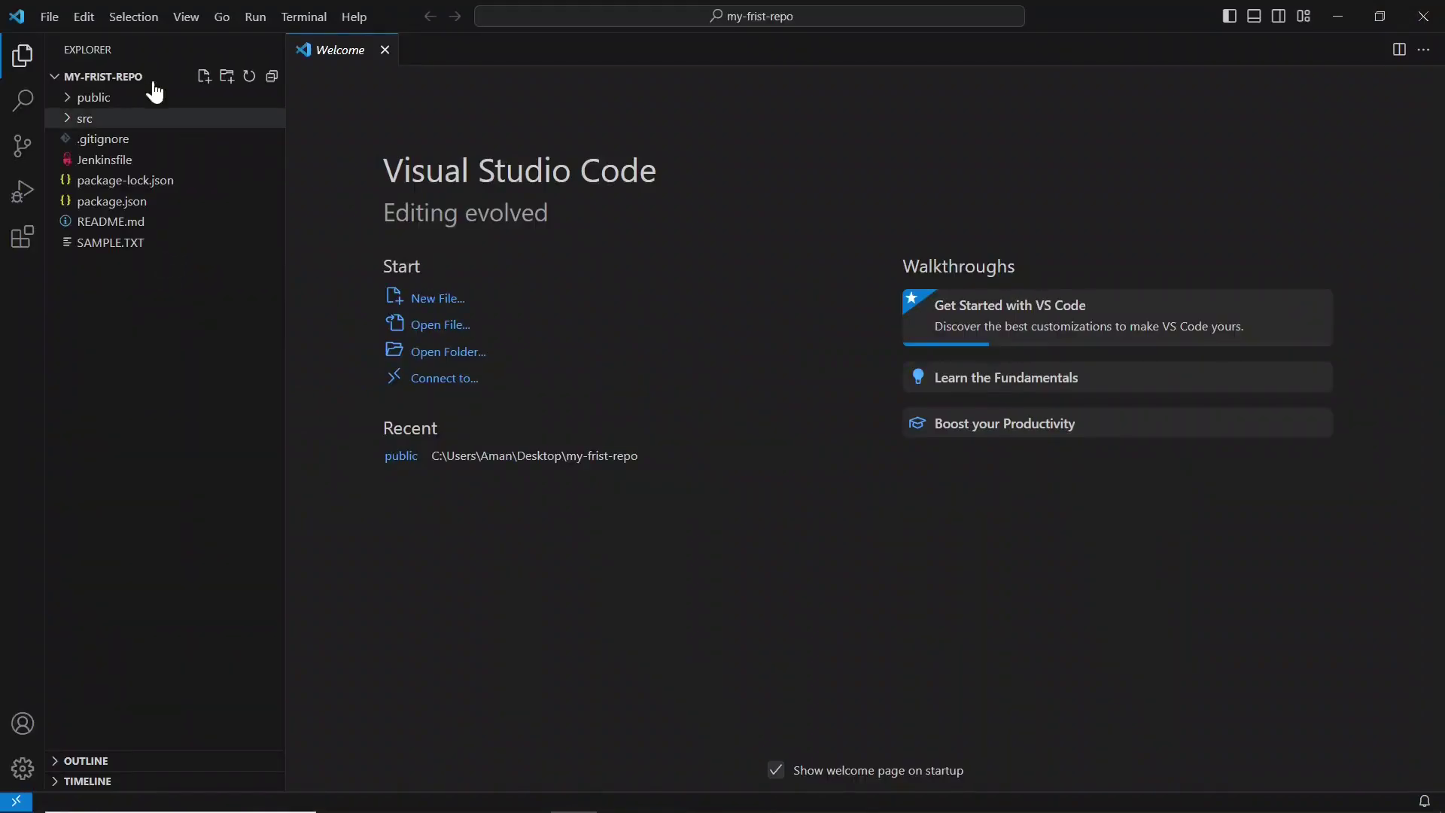
Add "local repo" as the second line of the local SAMPLE.TXT and save the file.
click(131, 251)
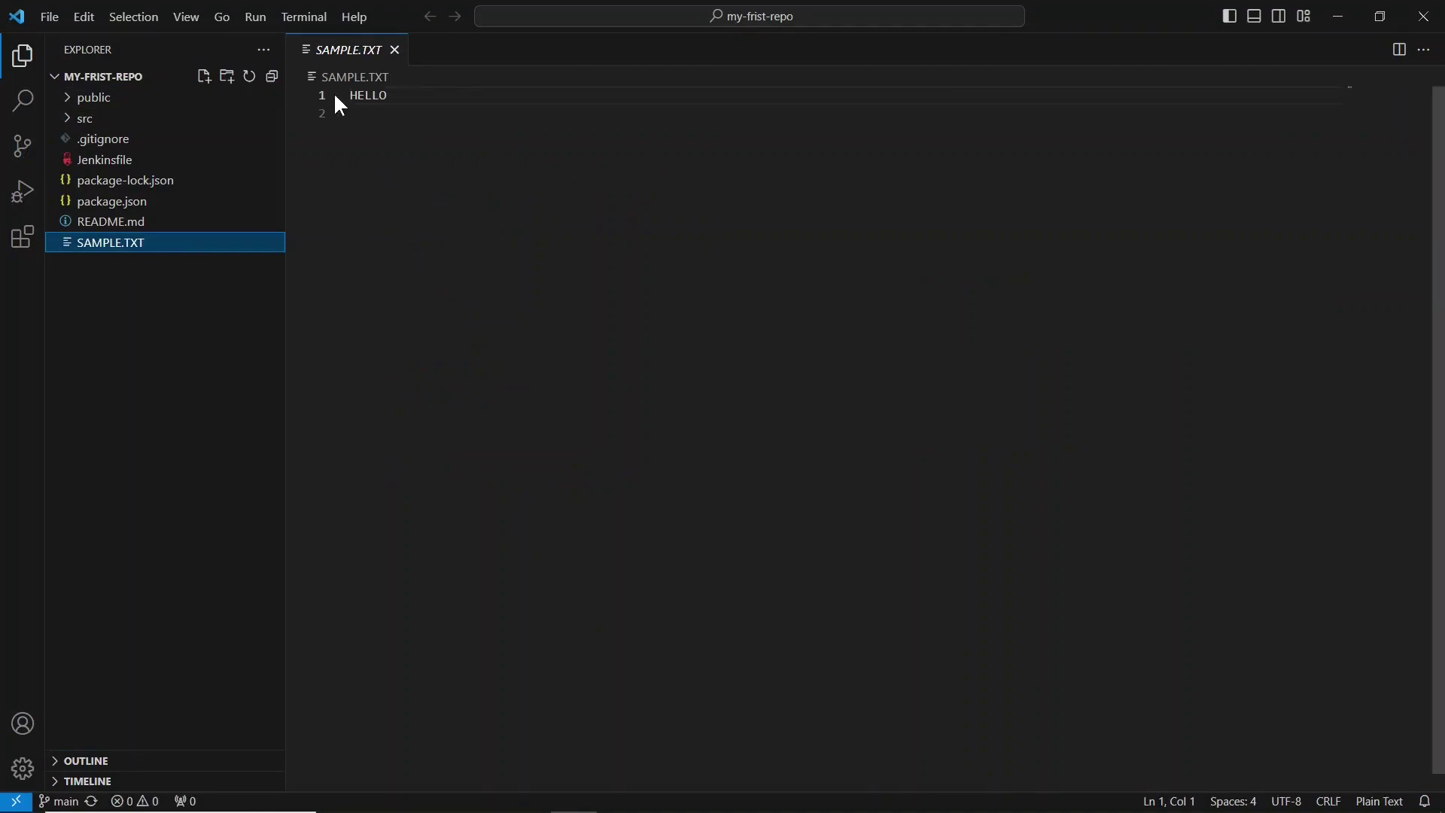
click(359, 109)
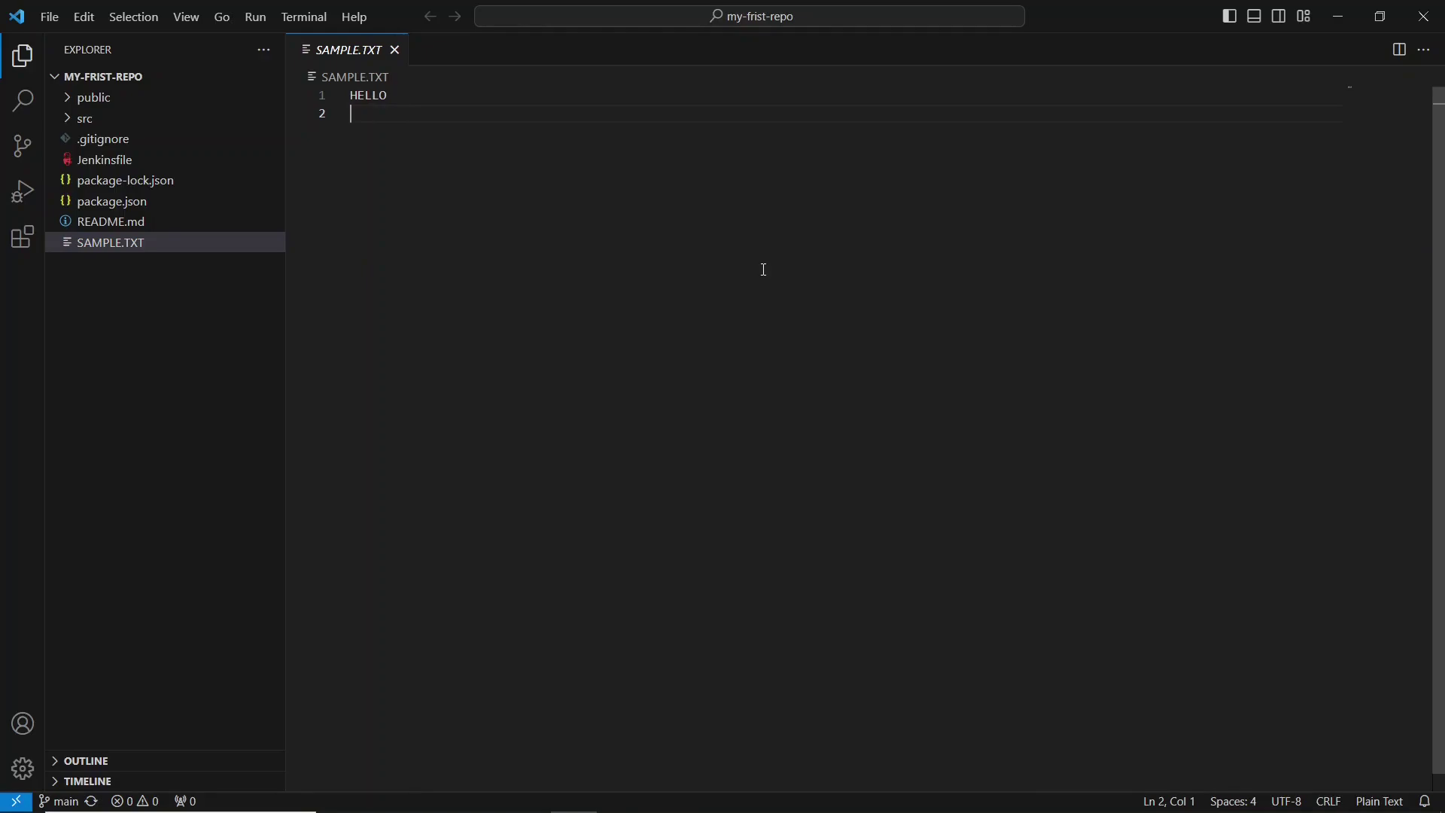
text(local repo)
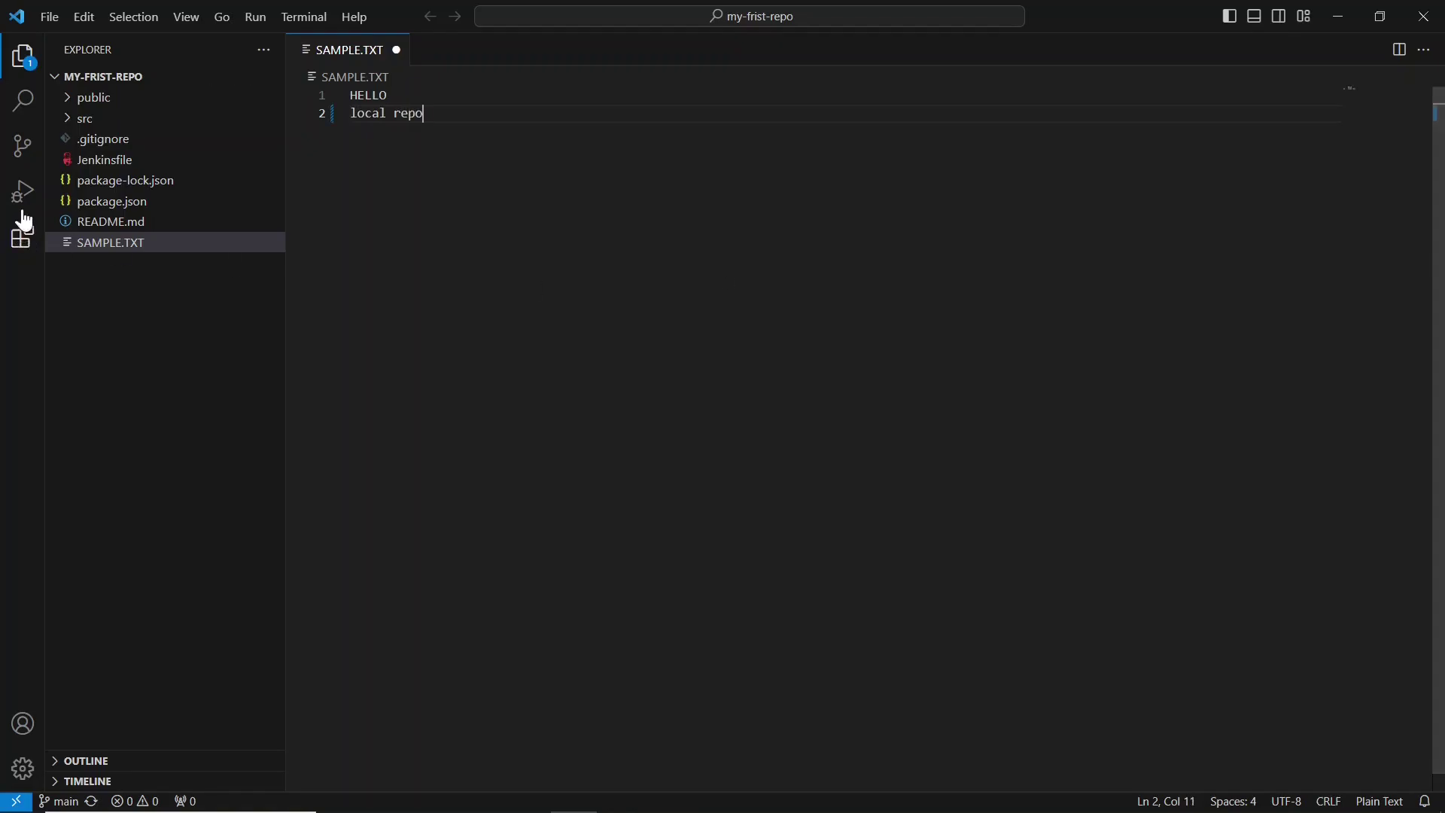
click(23, 147)
key(ctrl+s)
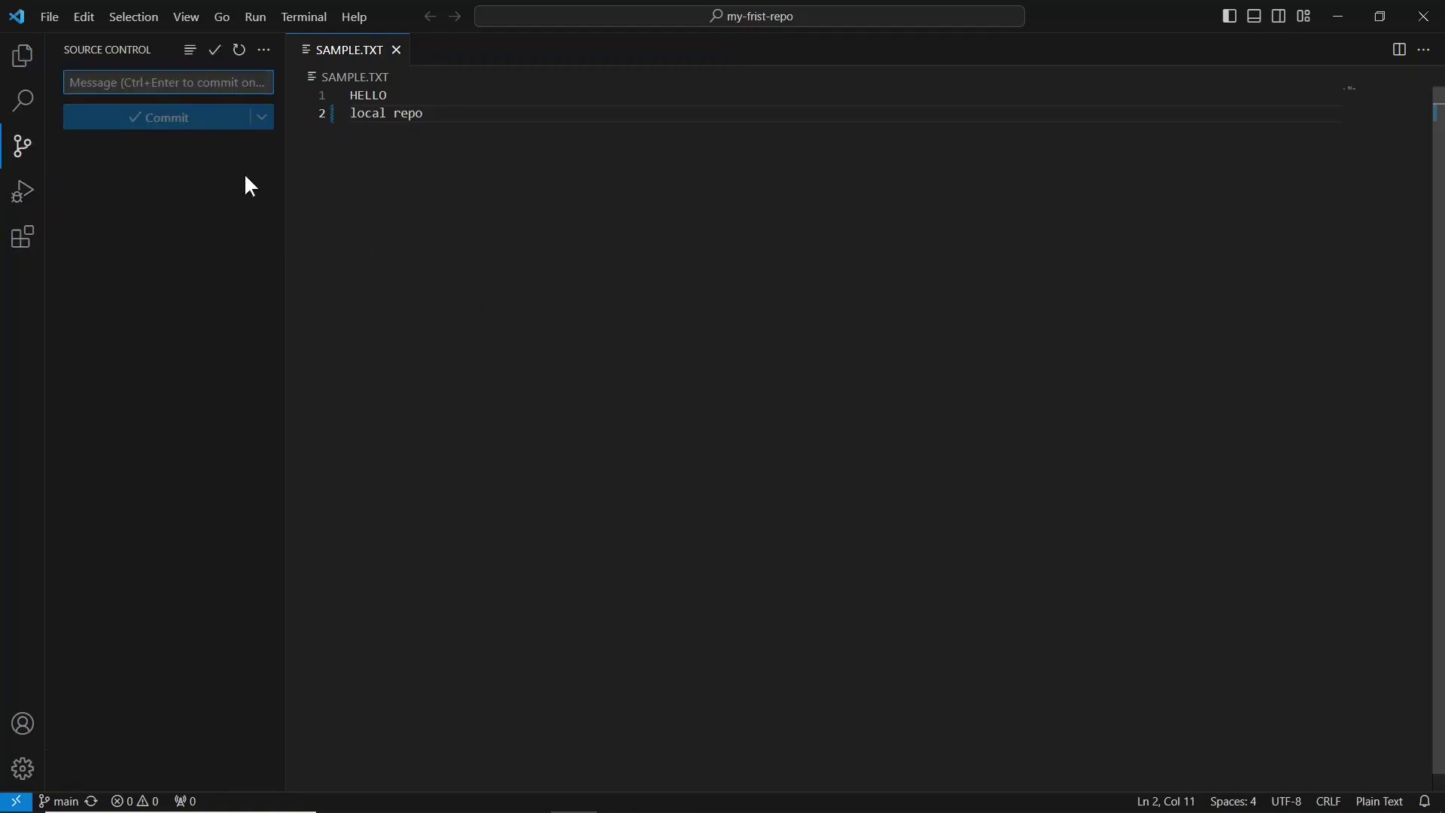
Commit the local SAMPLE.TXT change with the message "merge" and sync it with origin/main.
click(195, 88)
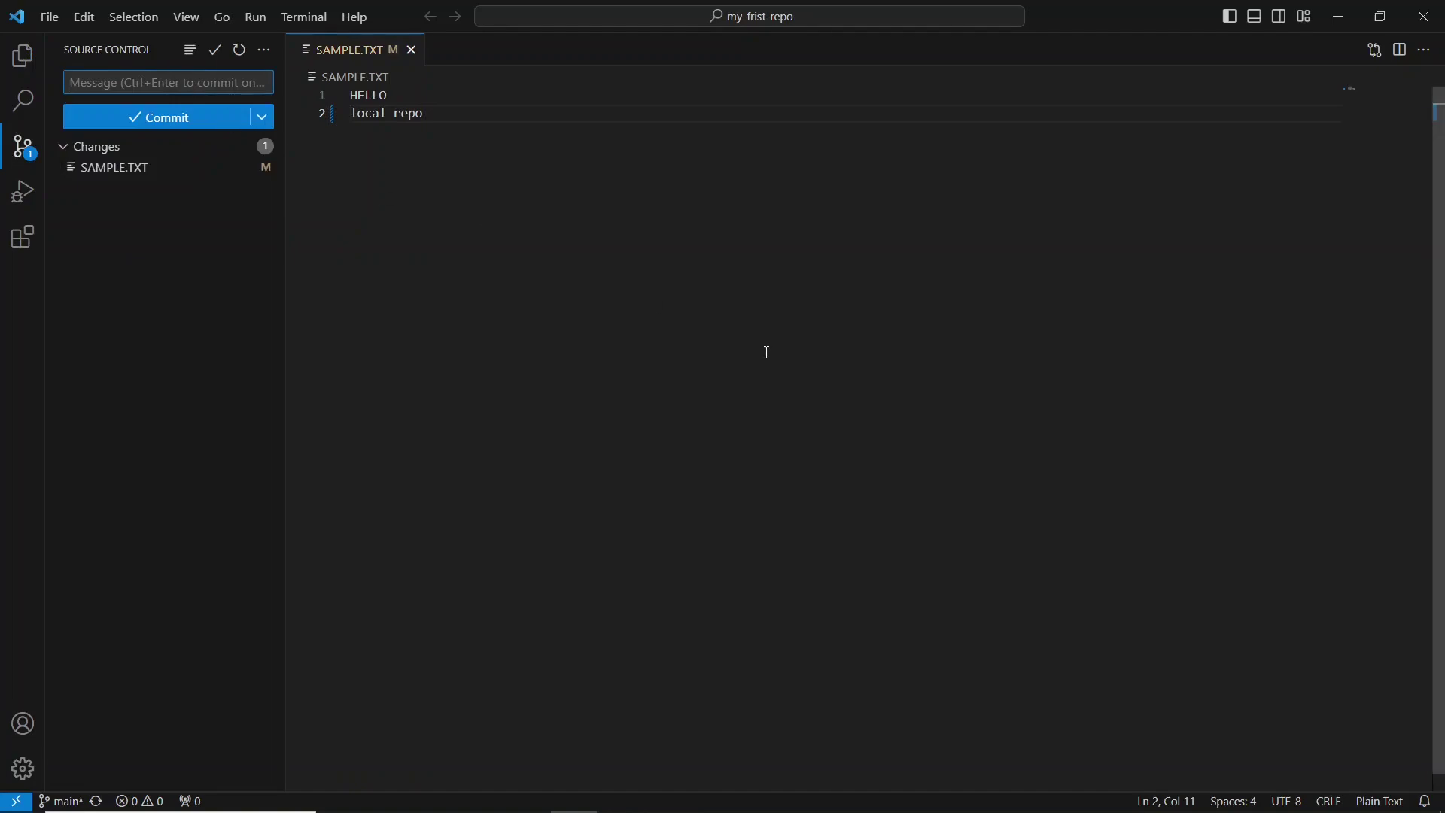
text(merger)
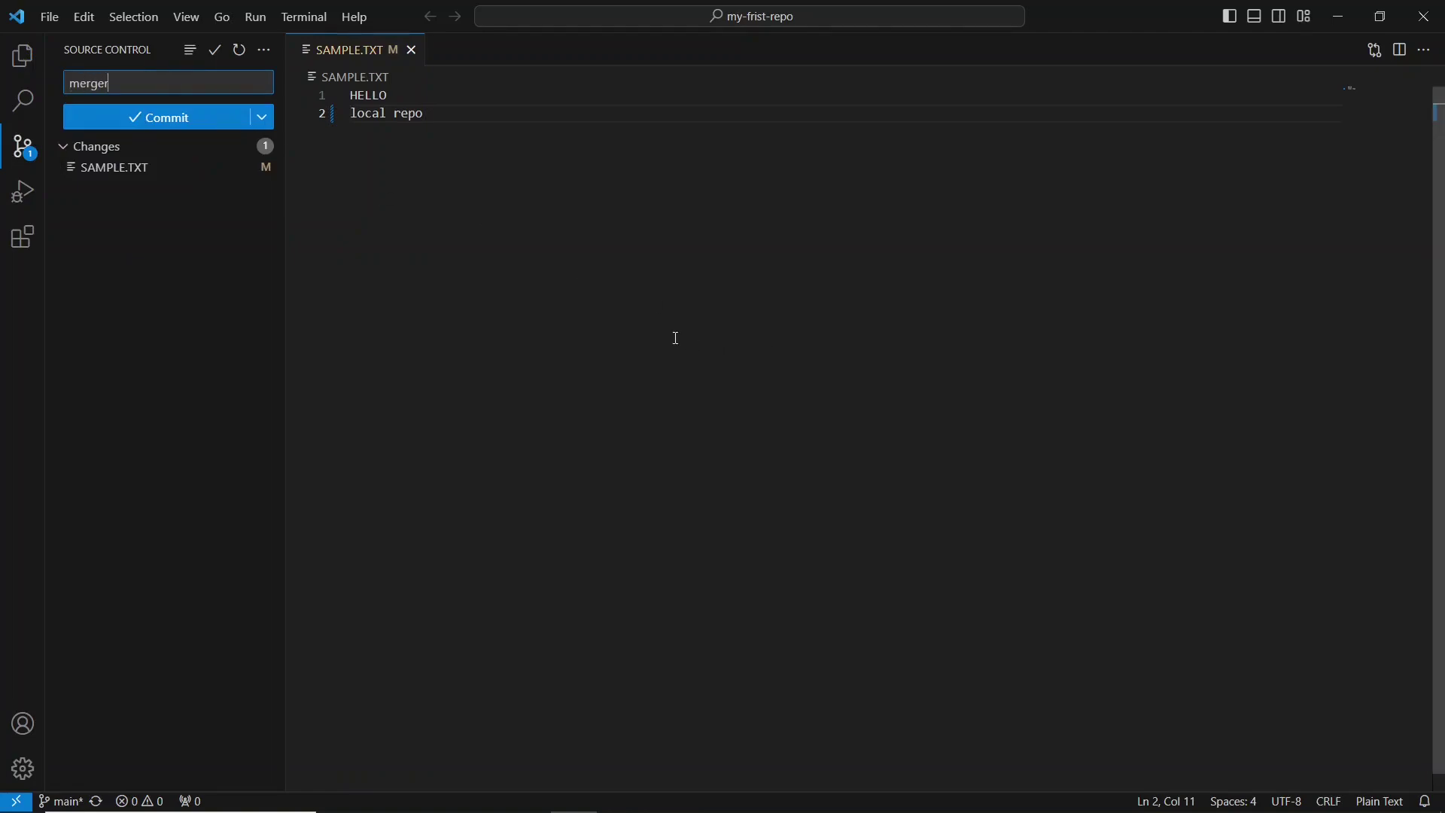
key(BackSpace)
click(123, 121)
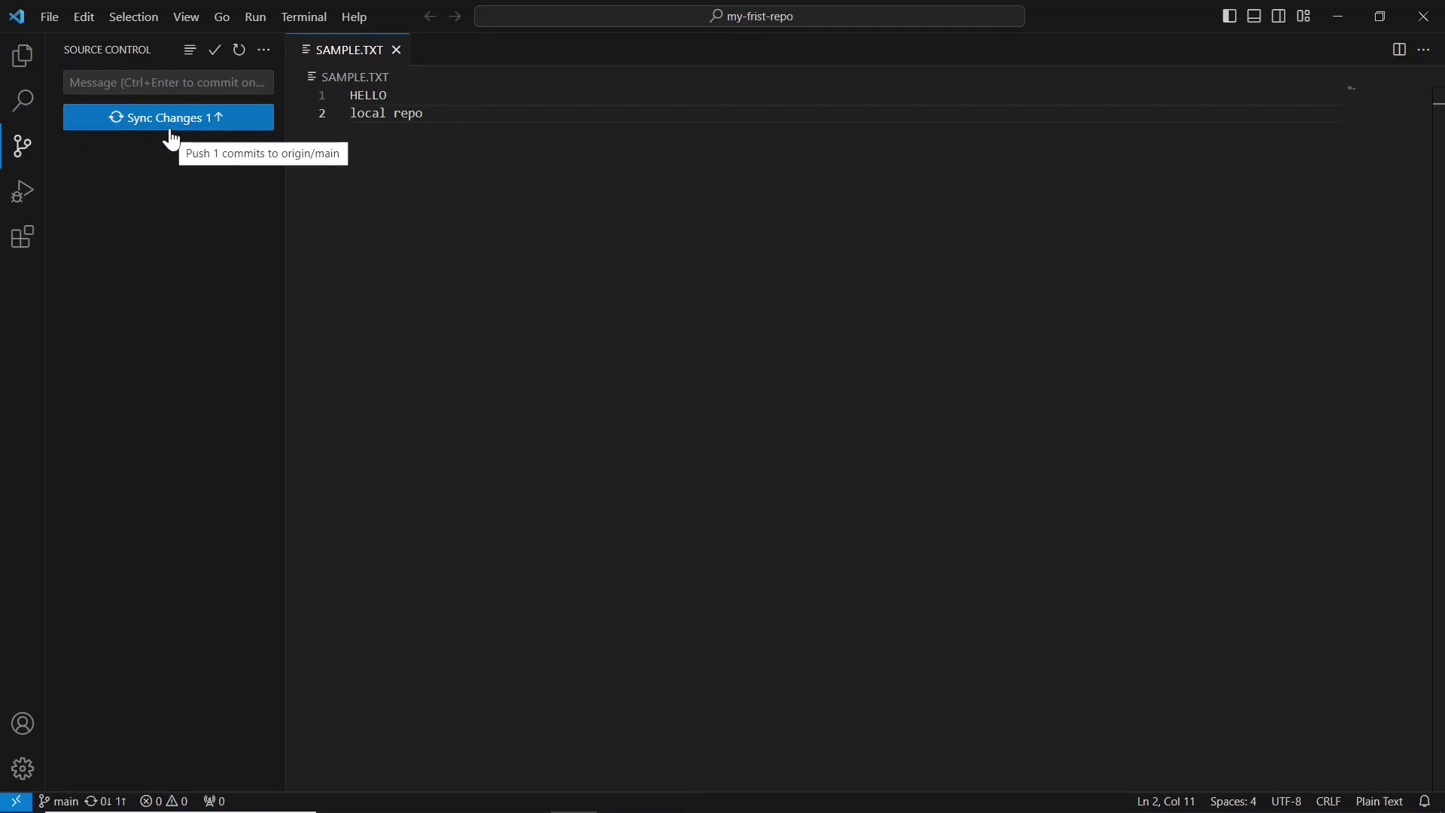
click(169, 124)
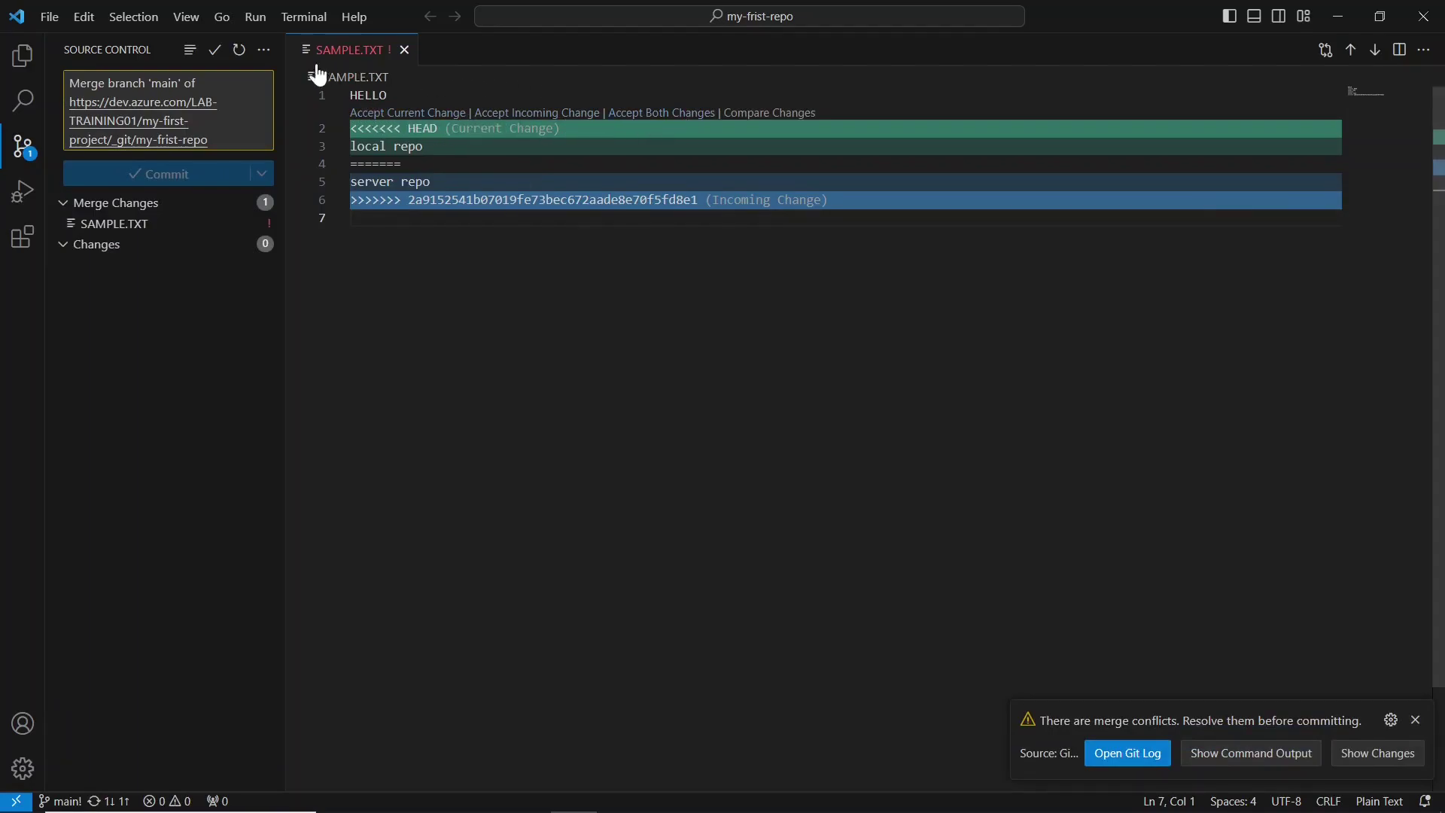
Examine the current and incoming changes in the conflicting part of SAMPLE.TXT and dismiss the notification.
click(445, 129)
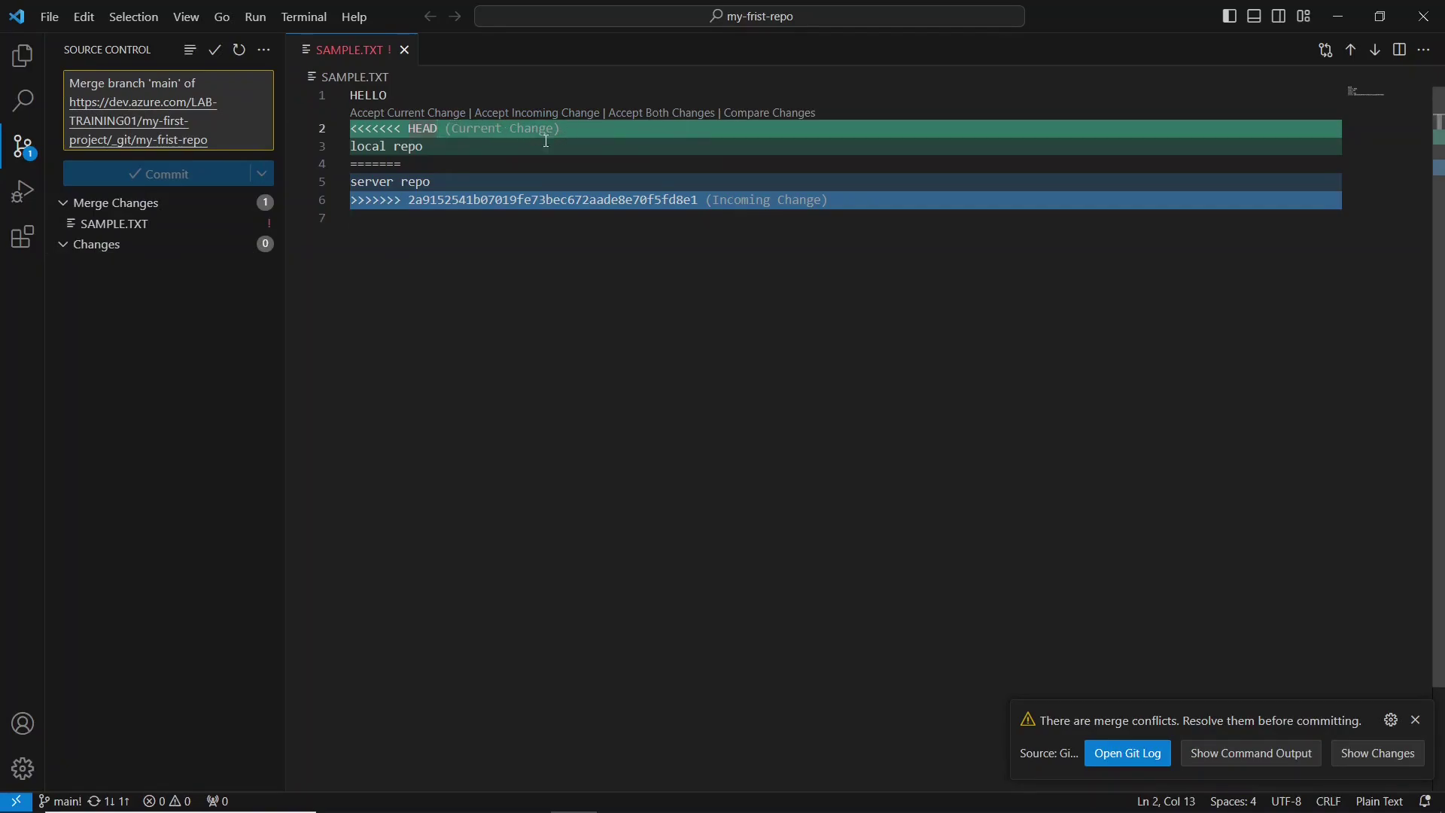
drag(426, 146, 350, 146)
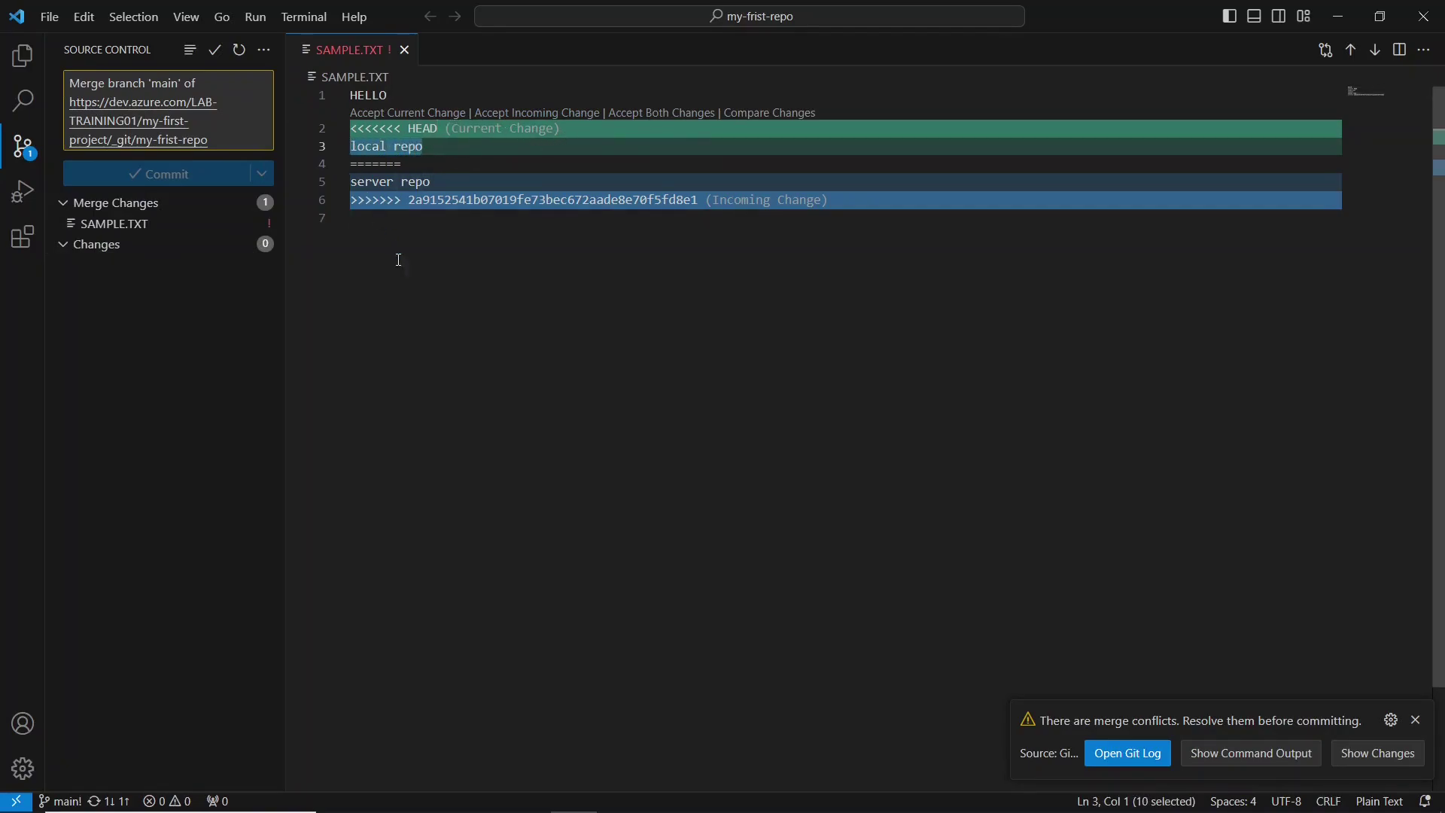
click(640, 219)
click(698, 200)
drag(471, 188, 350, 183)
click(470, 292)
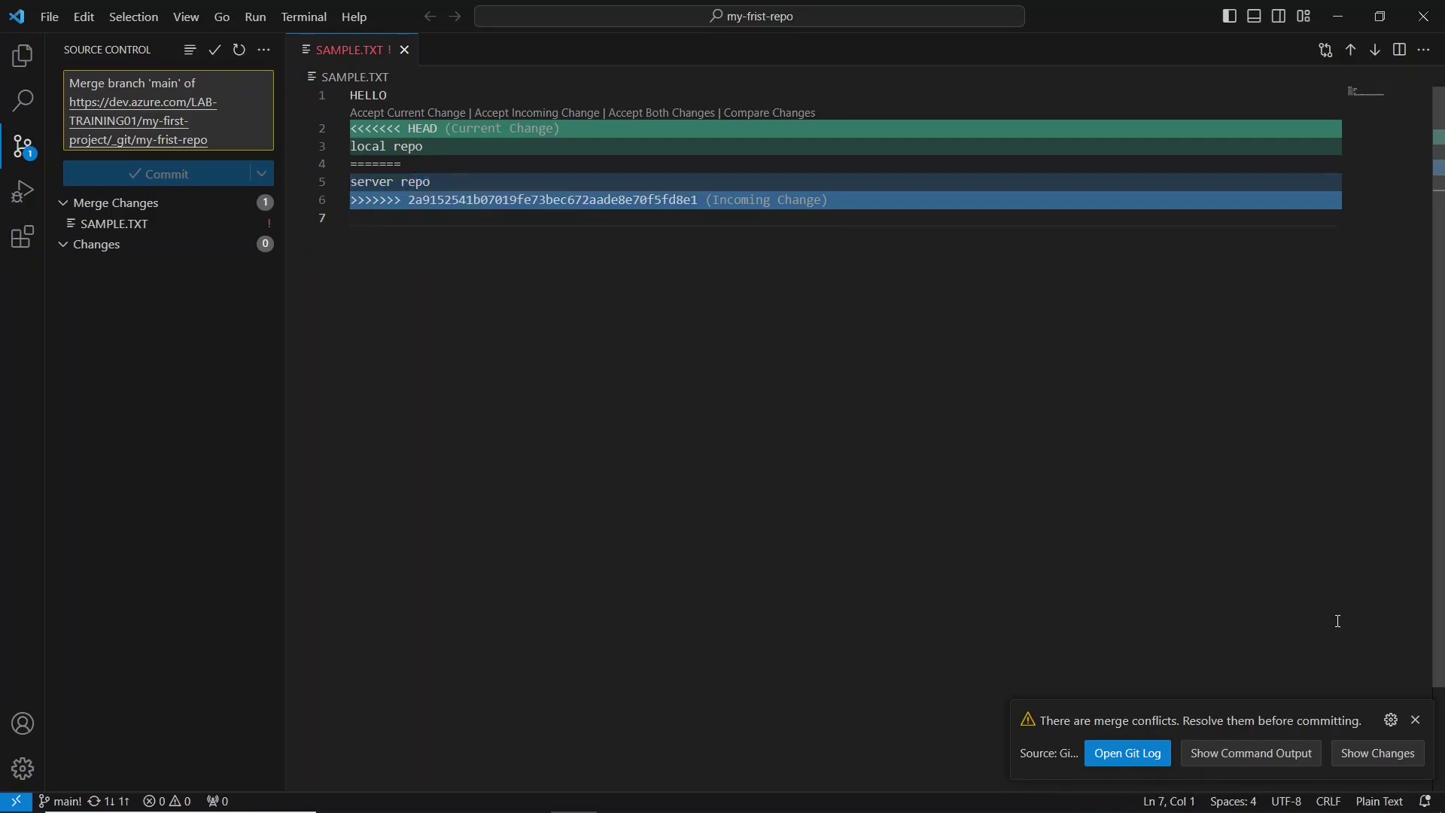
click(1415, 720)
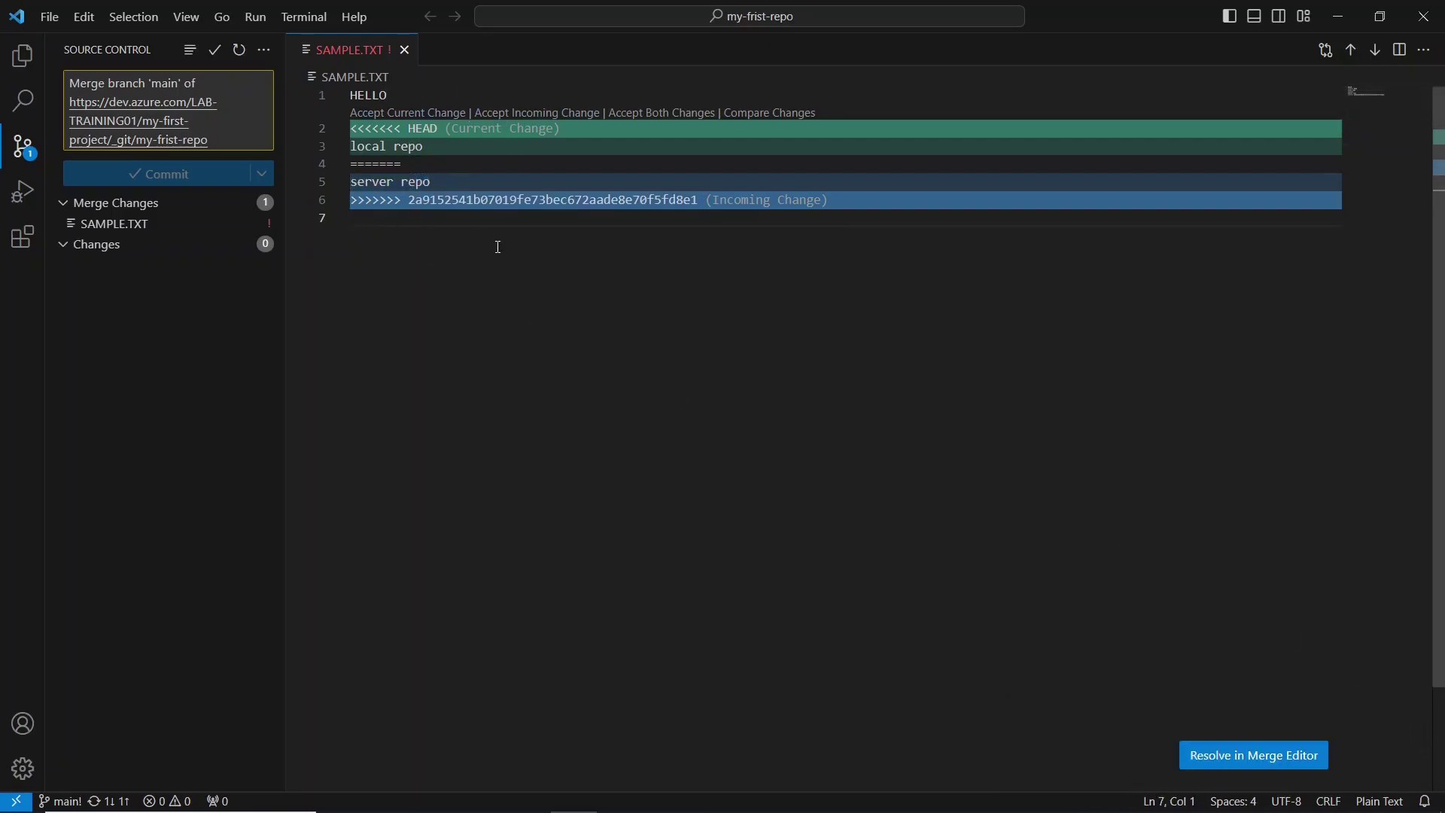
Resolve the SAMPLE.TXT conflict in the merge editor by accepting the current "local repo" change, and sync the completed merge to the remote.
click(1284, 761)
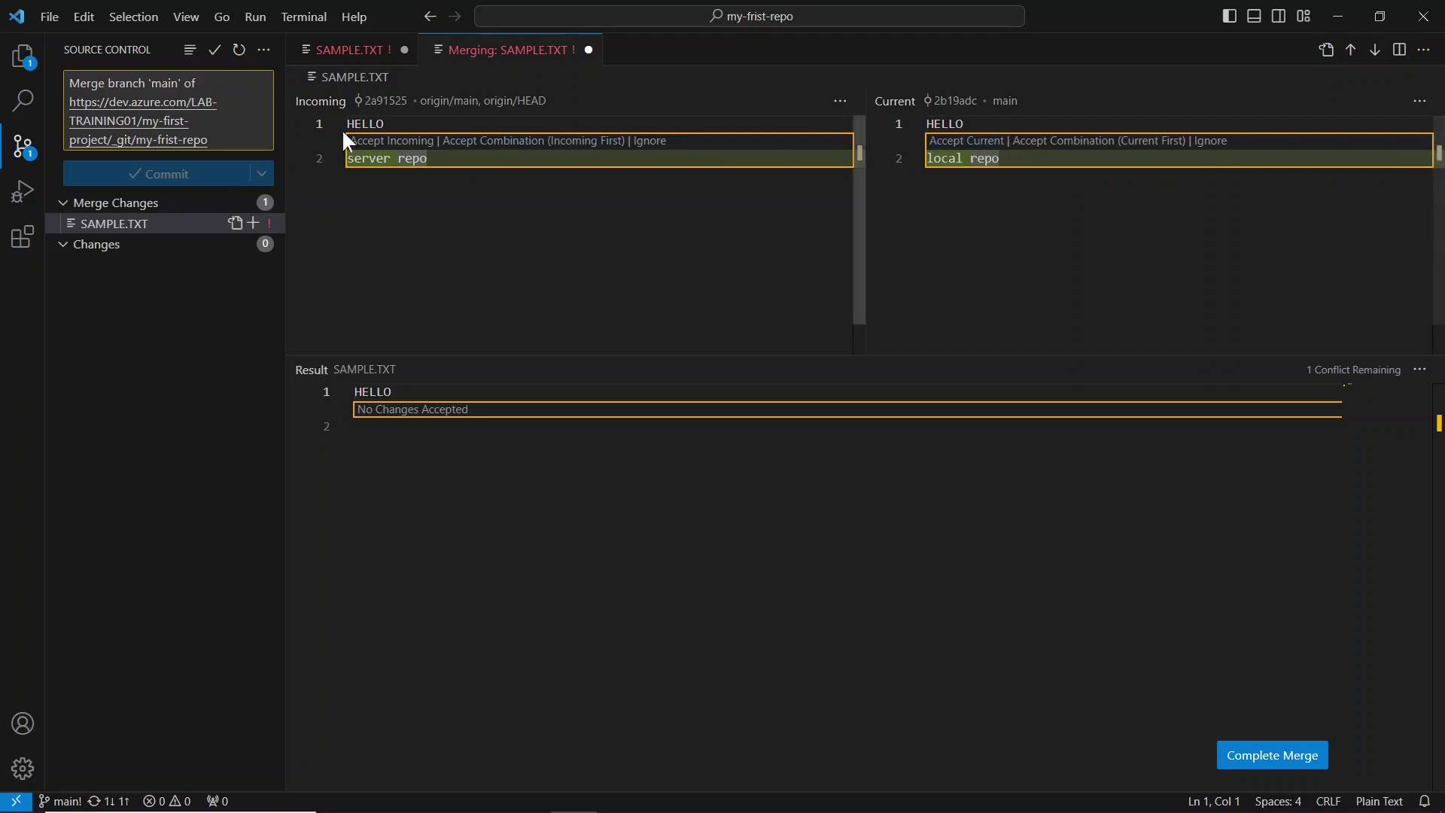
click(950, 141)
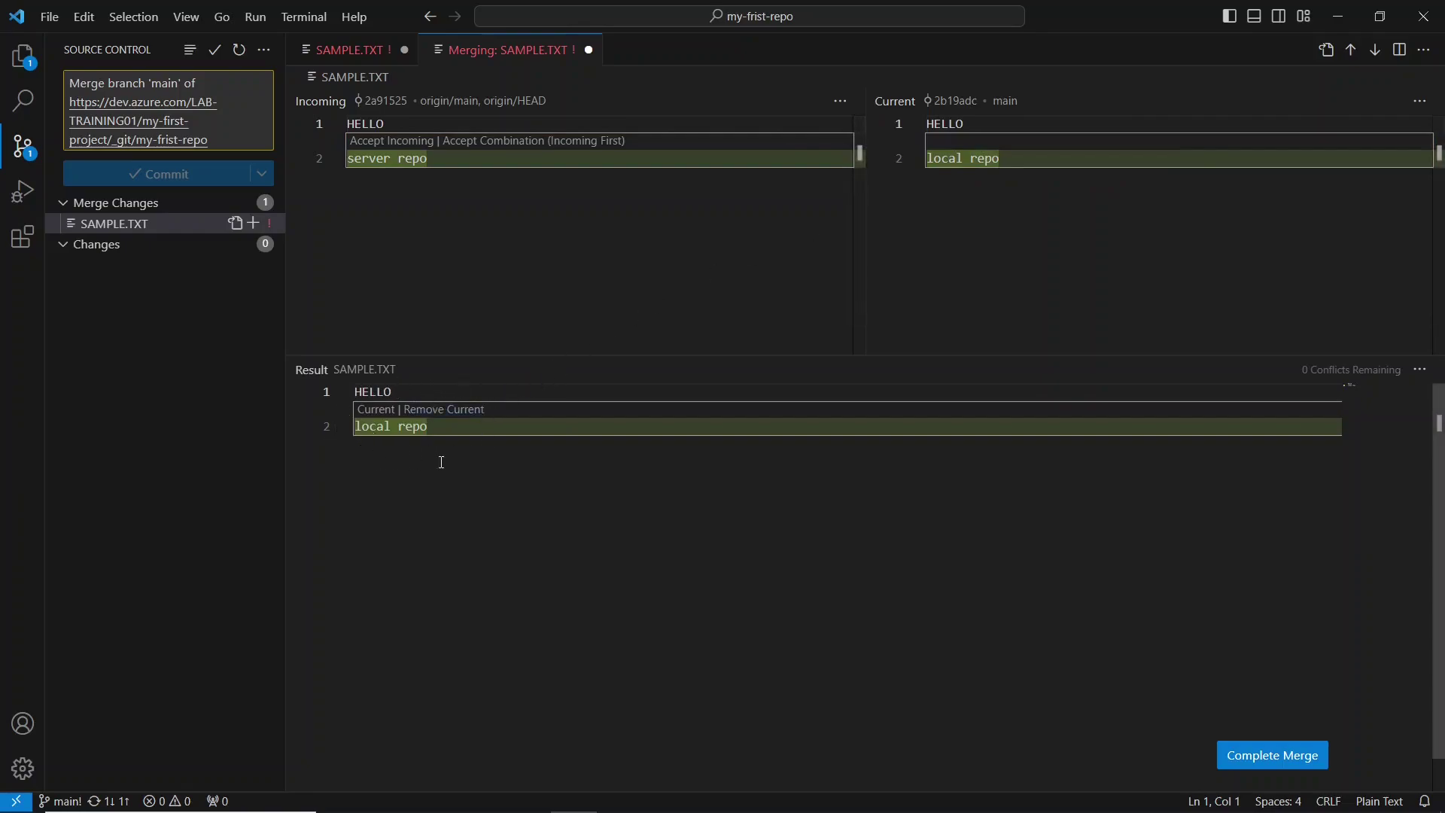
click(1315, 764)
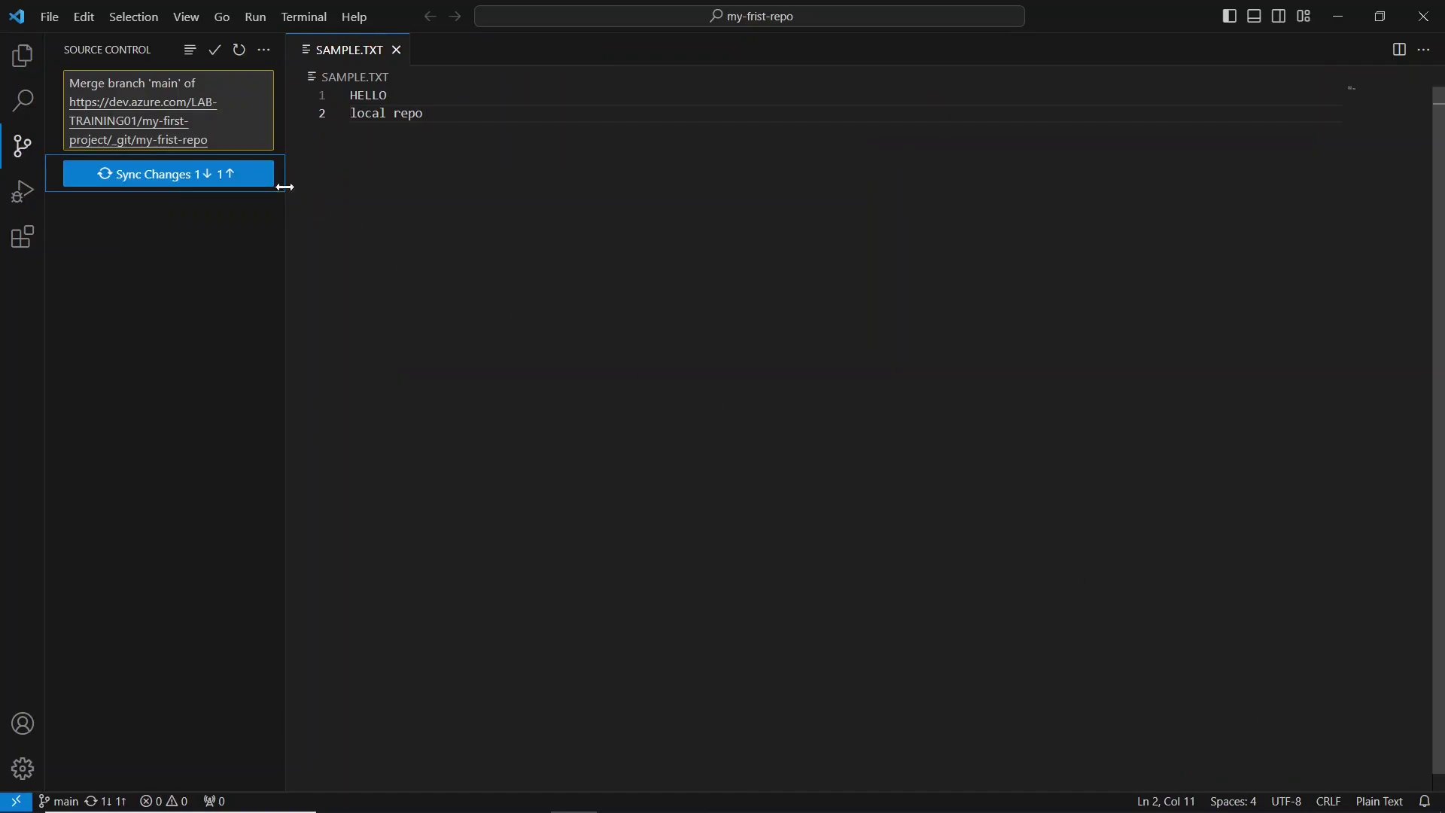
click(254, 188)
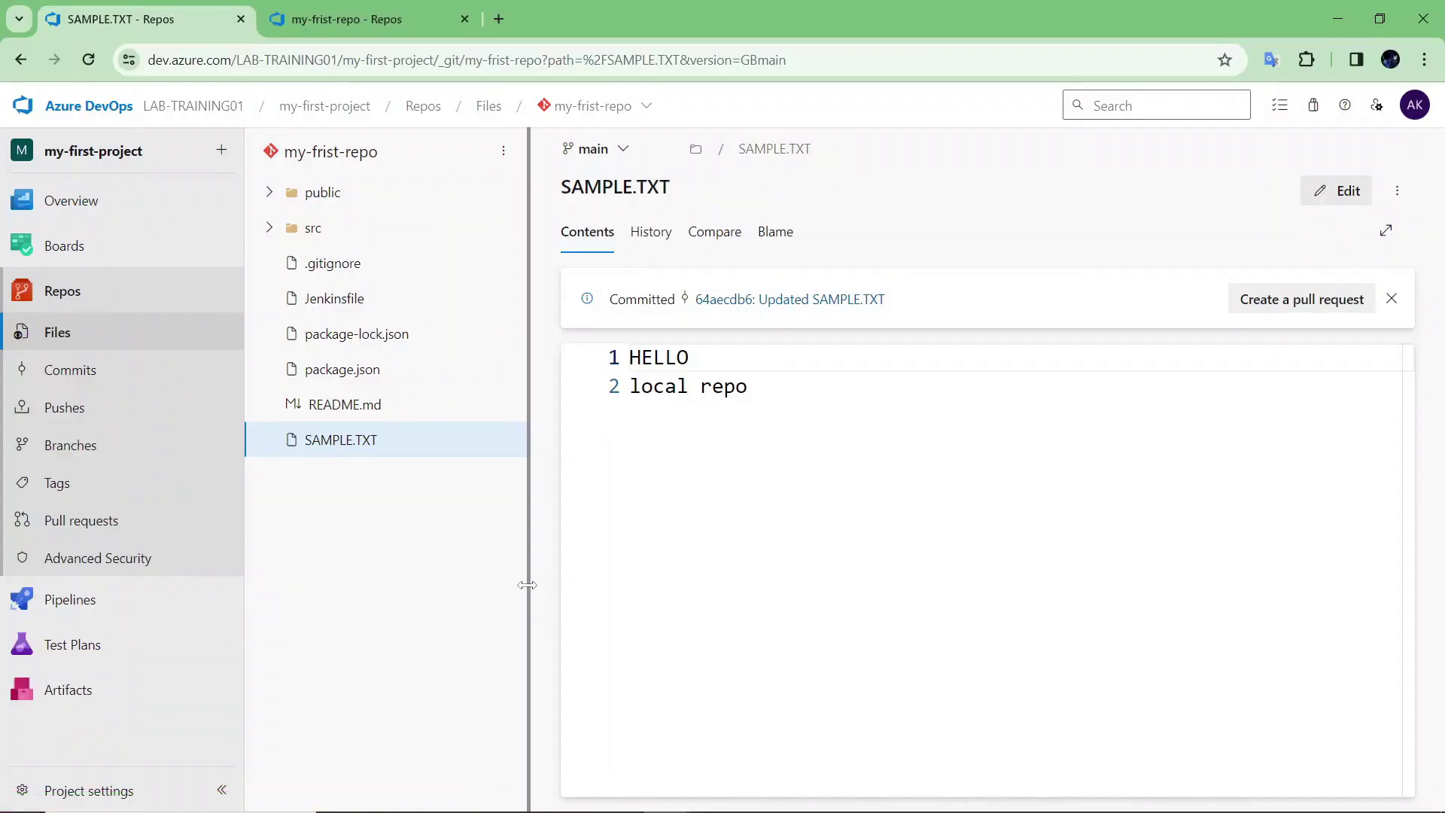